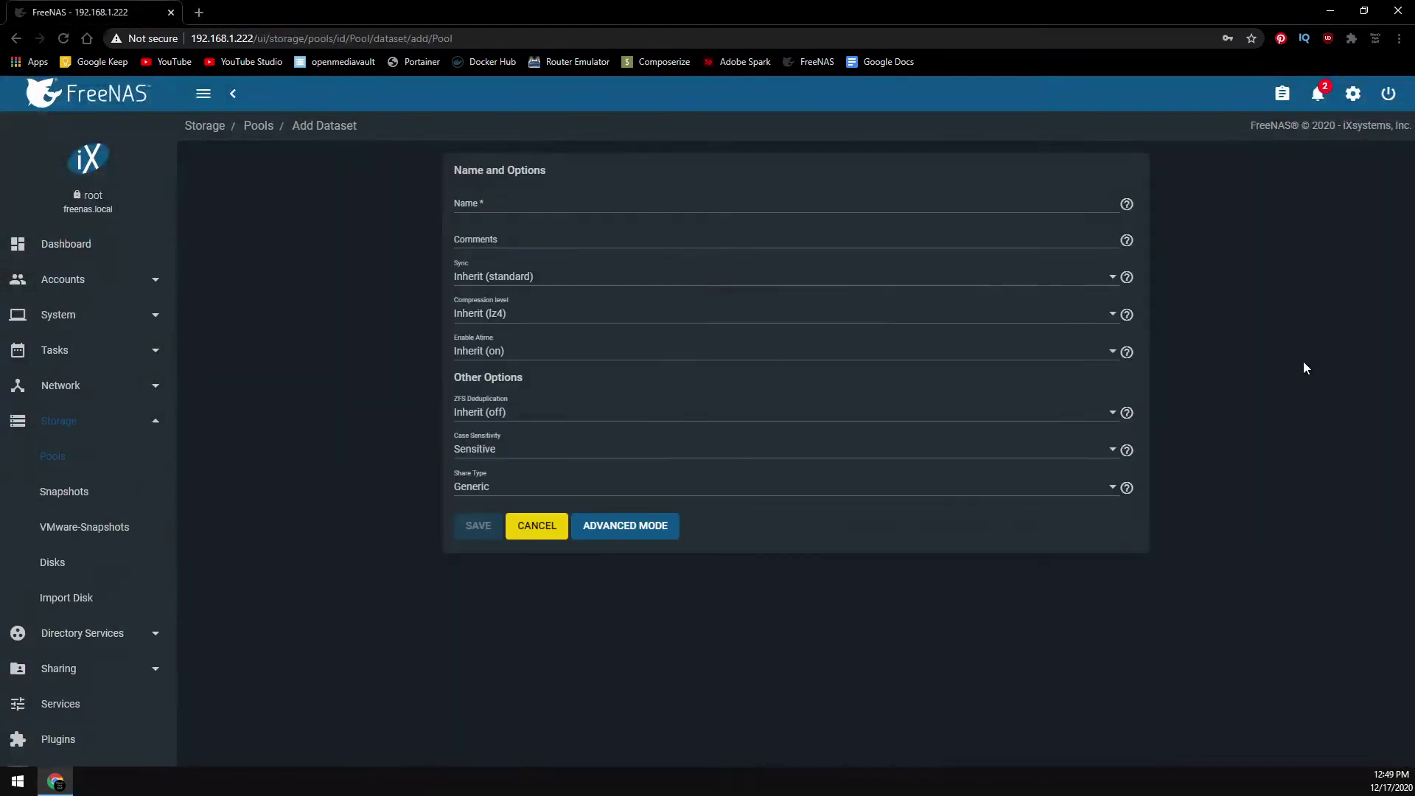
Enter 'Plex', then open the Plex Media Server plugin details and start its installation
left_click(609, 204)
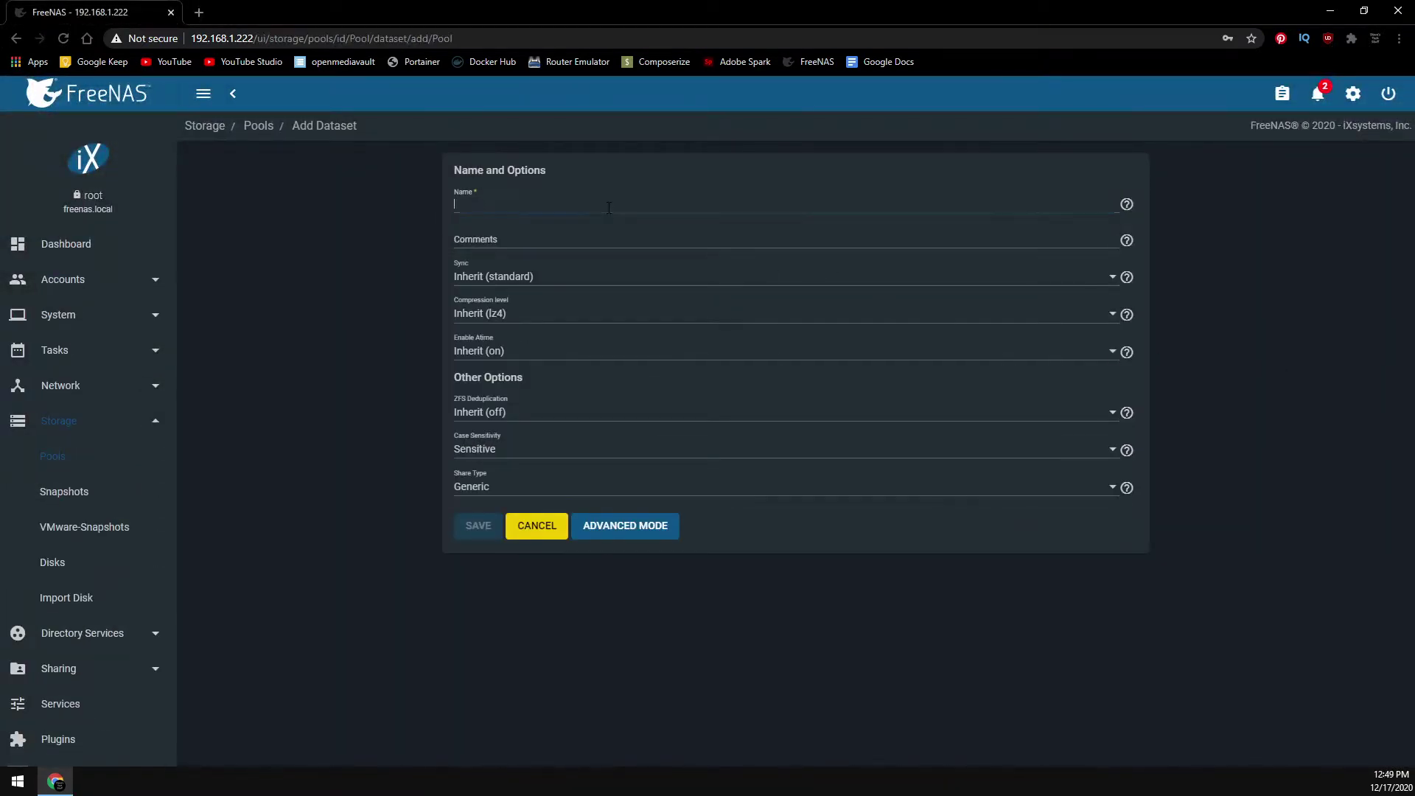
type("Plex")
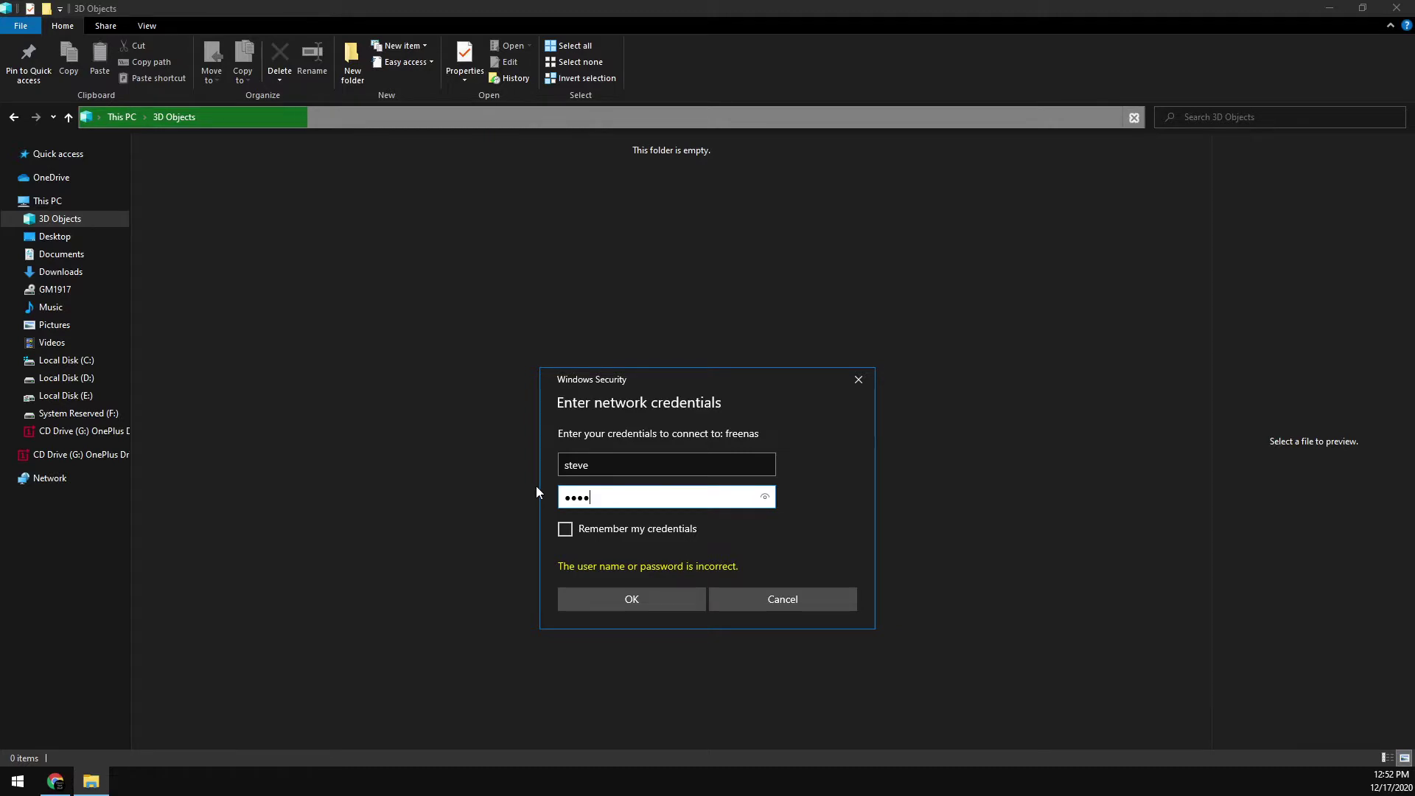
key("Return")
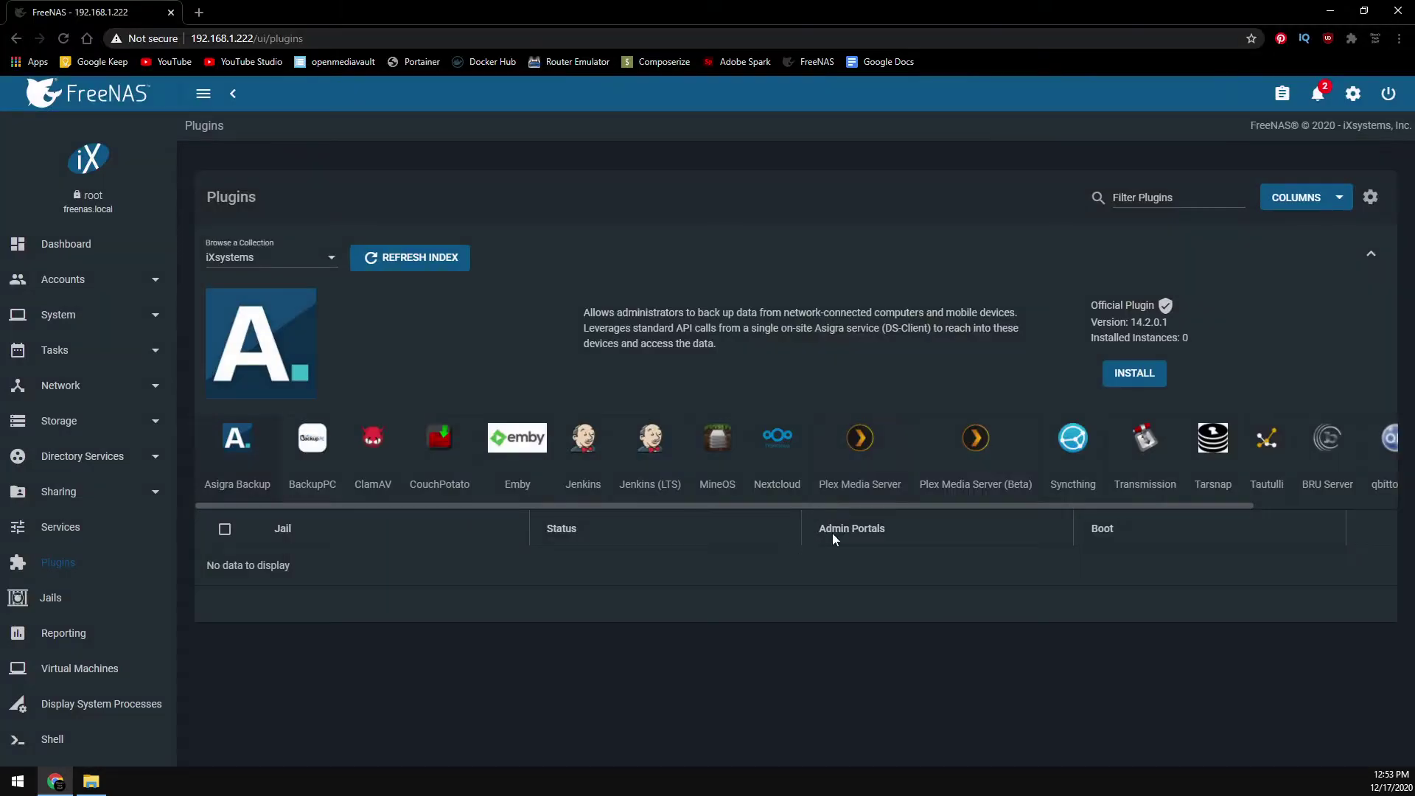
left_click(864, 469)
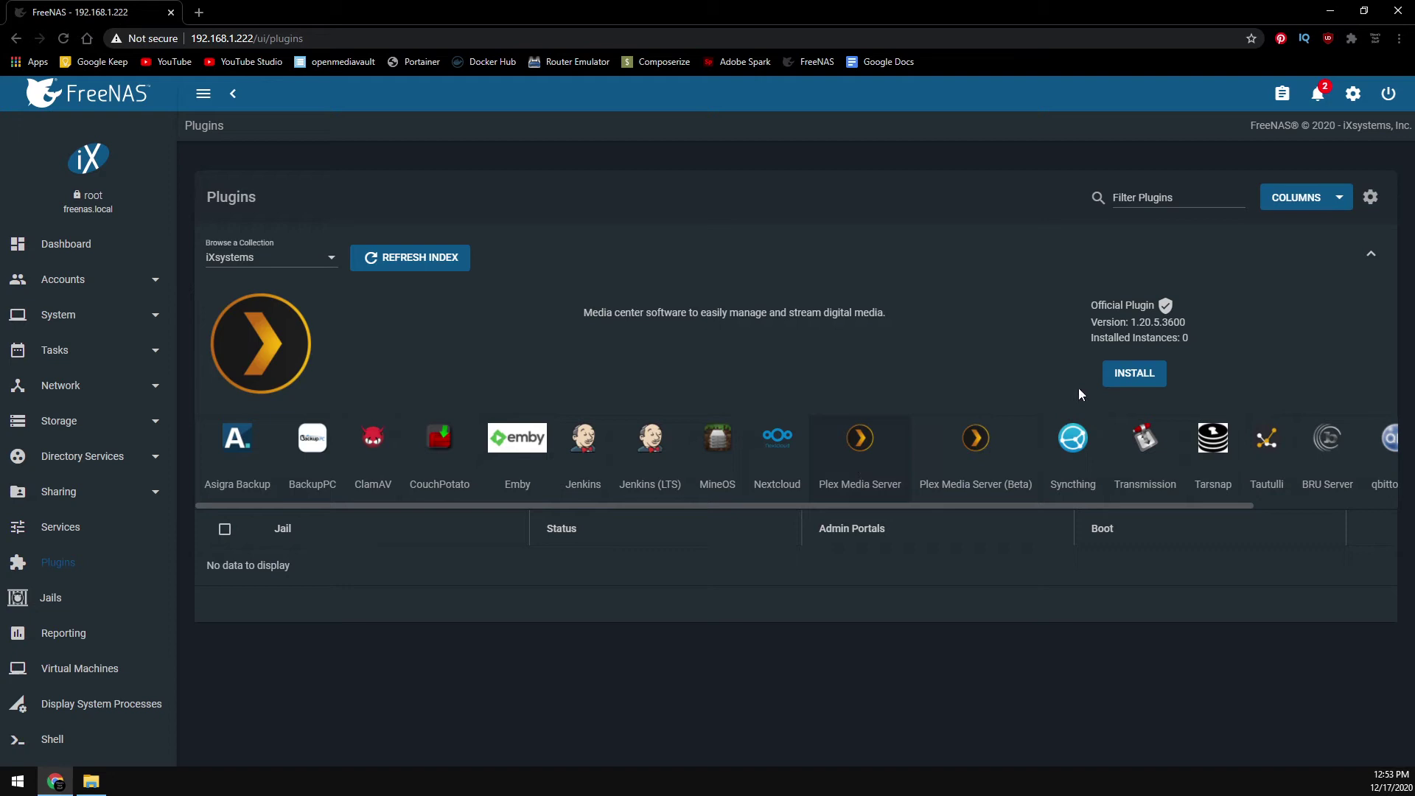
left_click(1122, 375)
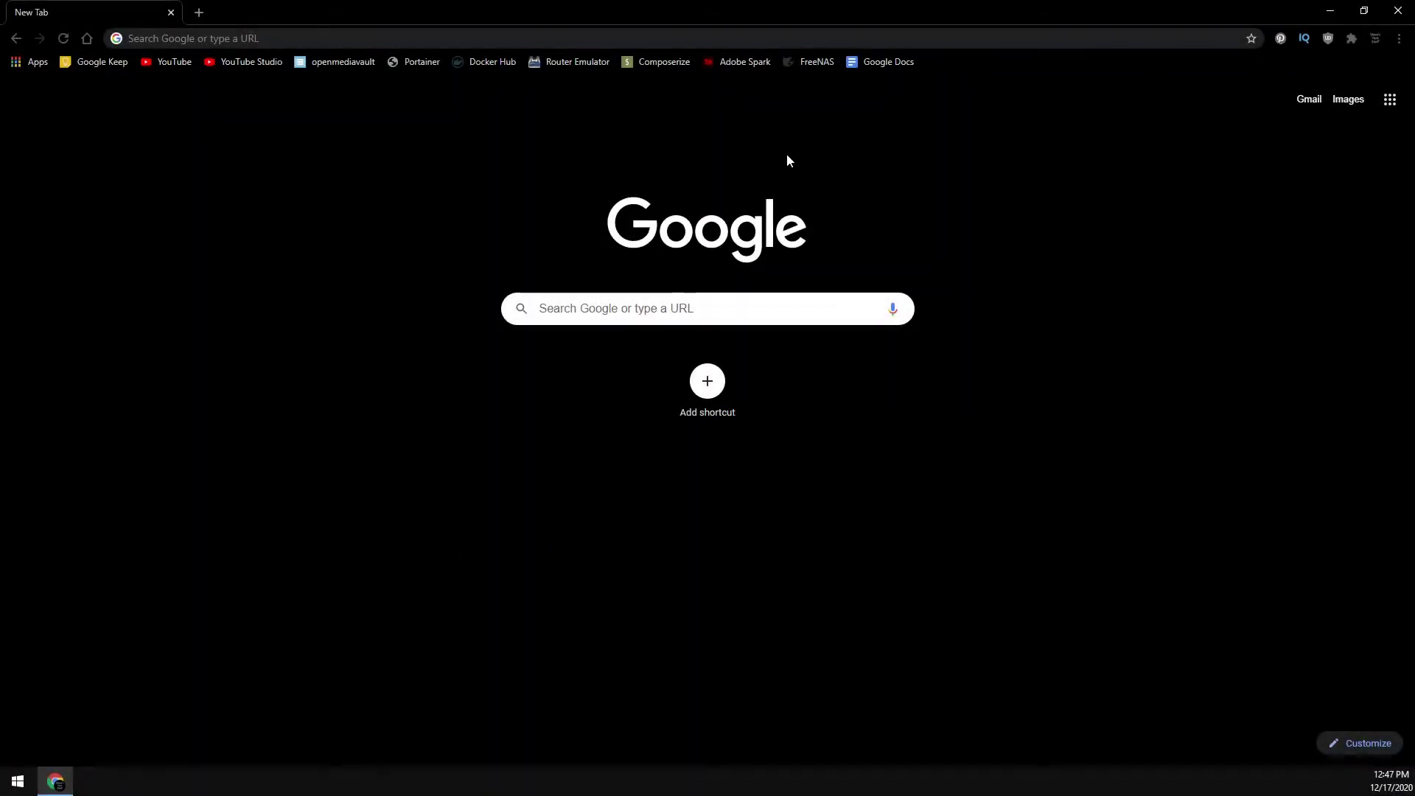
Open the FreeNAS web interface from its bookmark and go to Accounts > Users
left_click(815, 62)
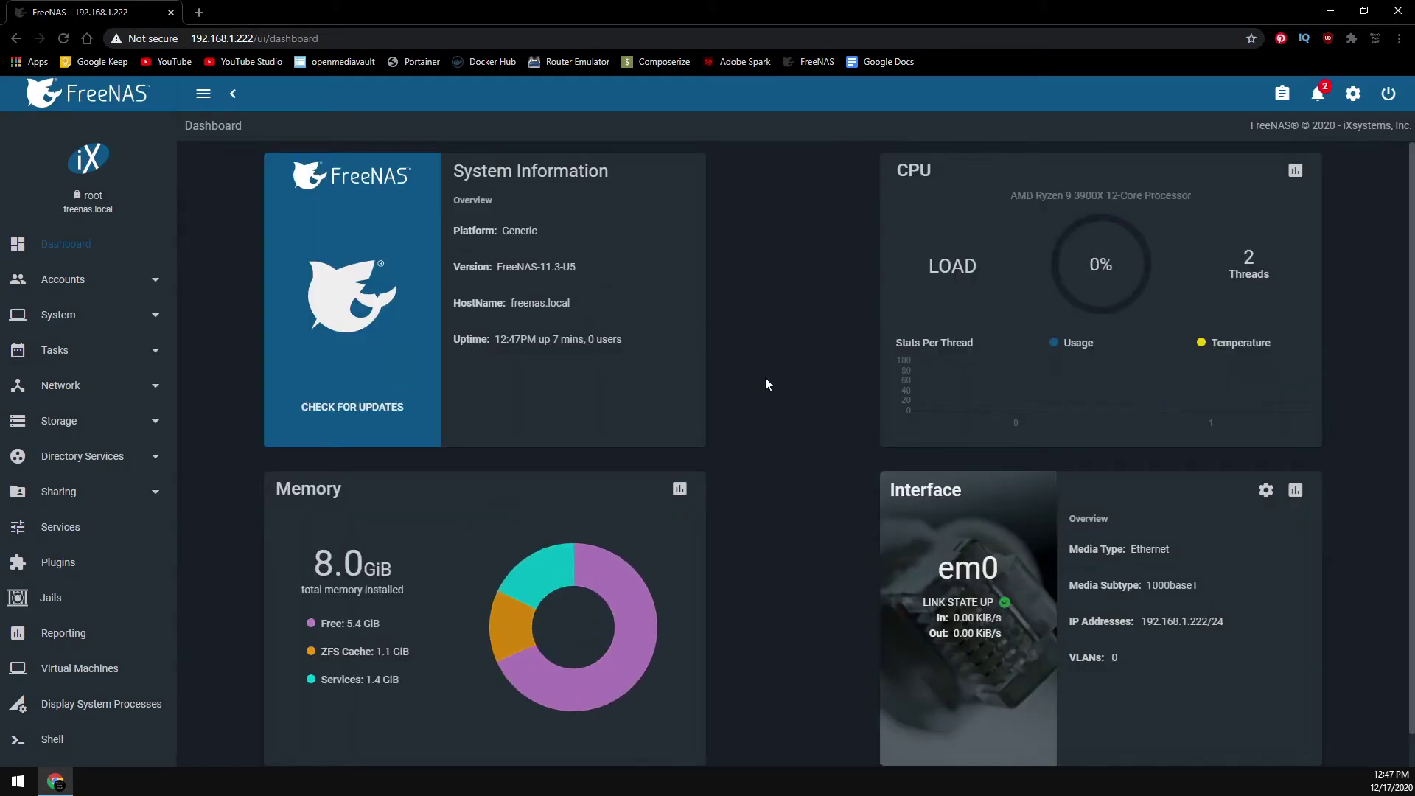
left_click(70, 284)
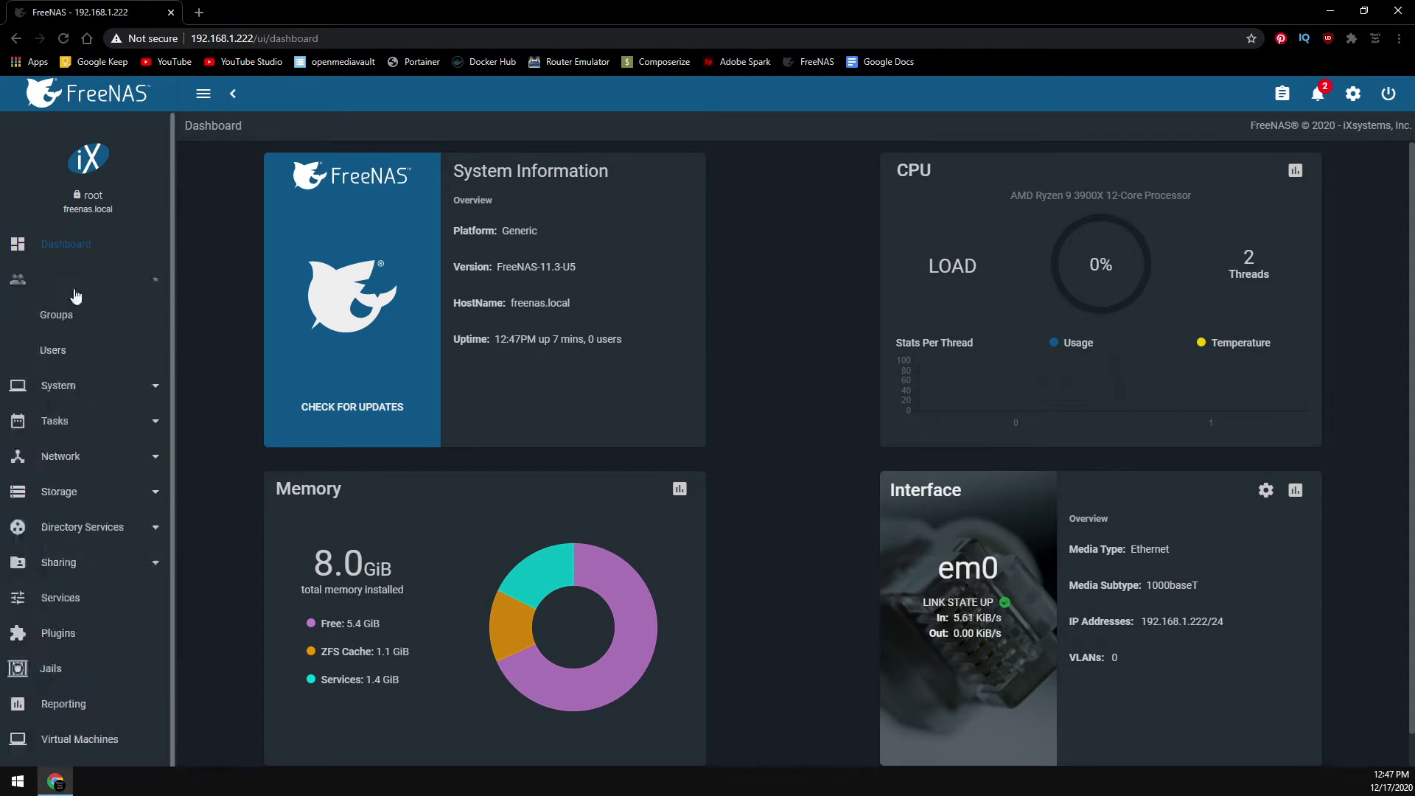
left_click(52, 353)
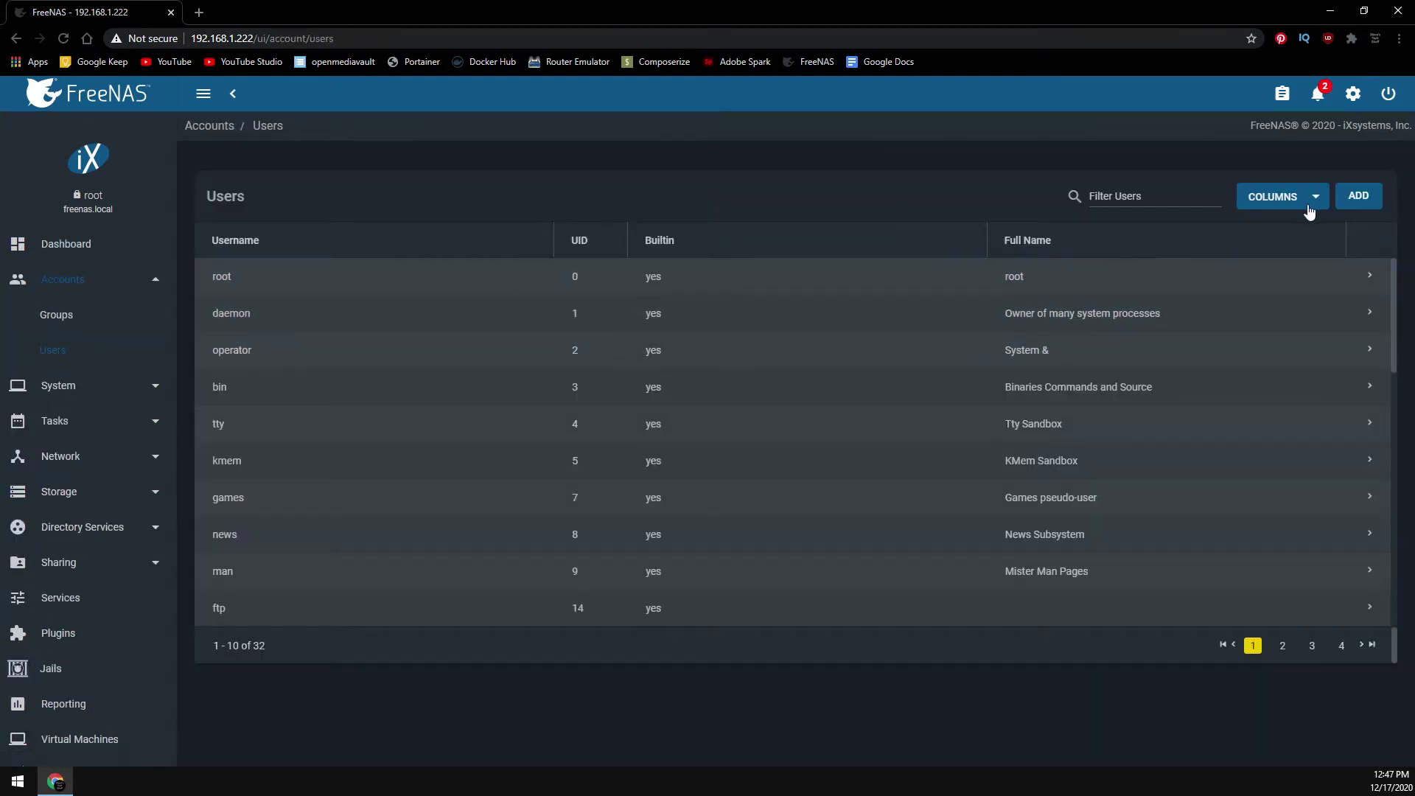
Add a new user with the person's full name and a confirmed password, then save it
left_click(1357, 197)
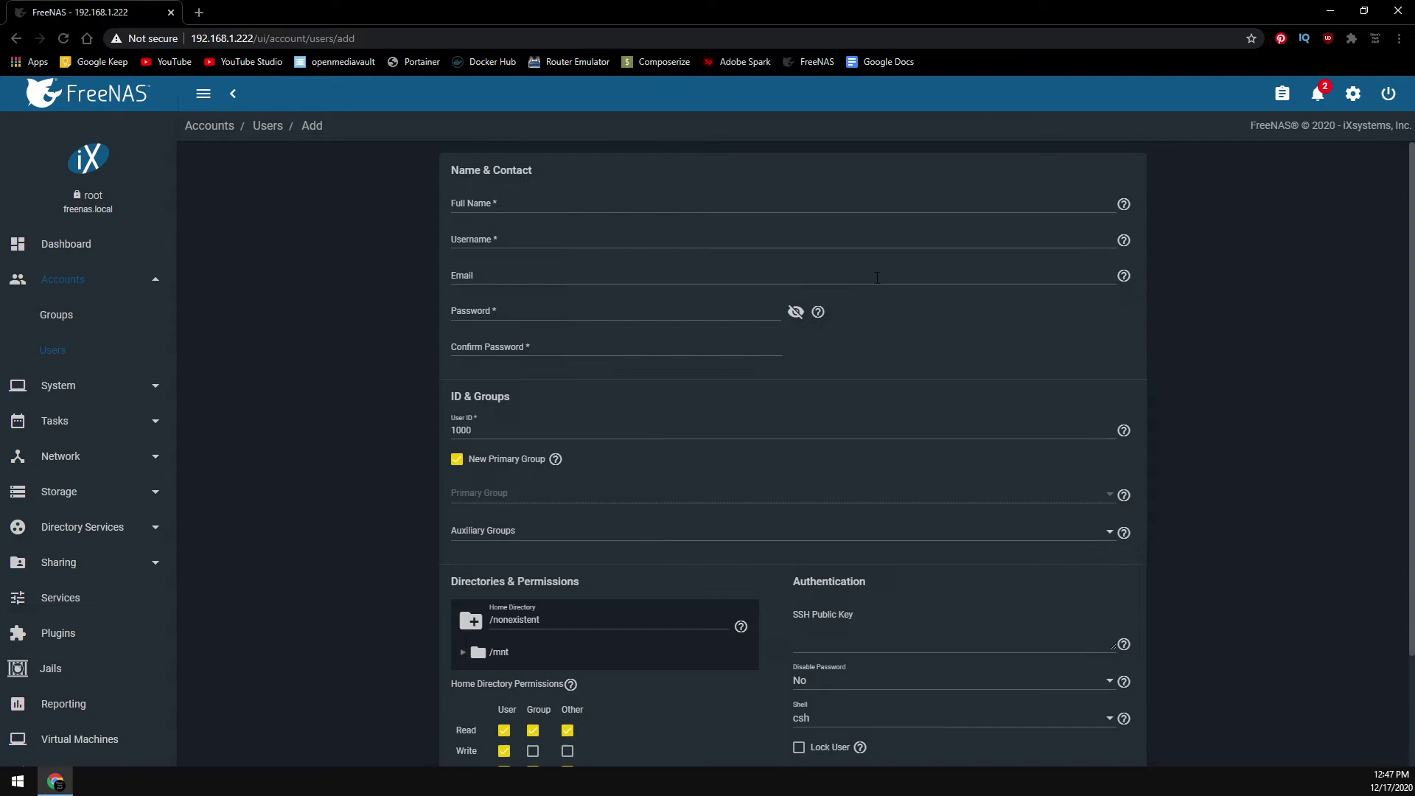
left_click(566, 201)
type("steve")
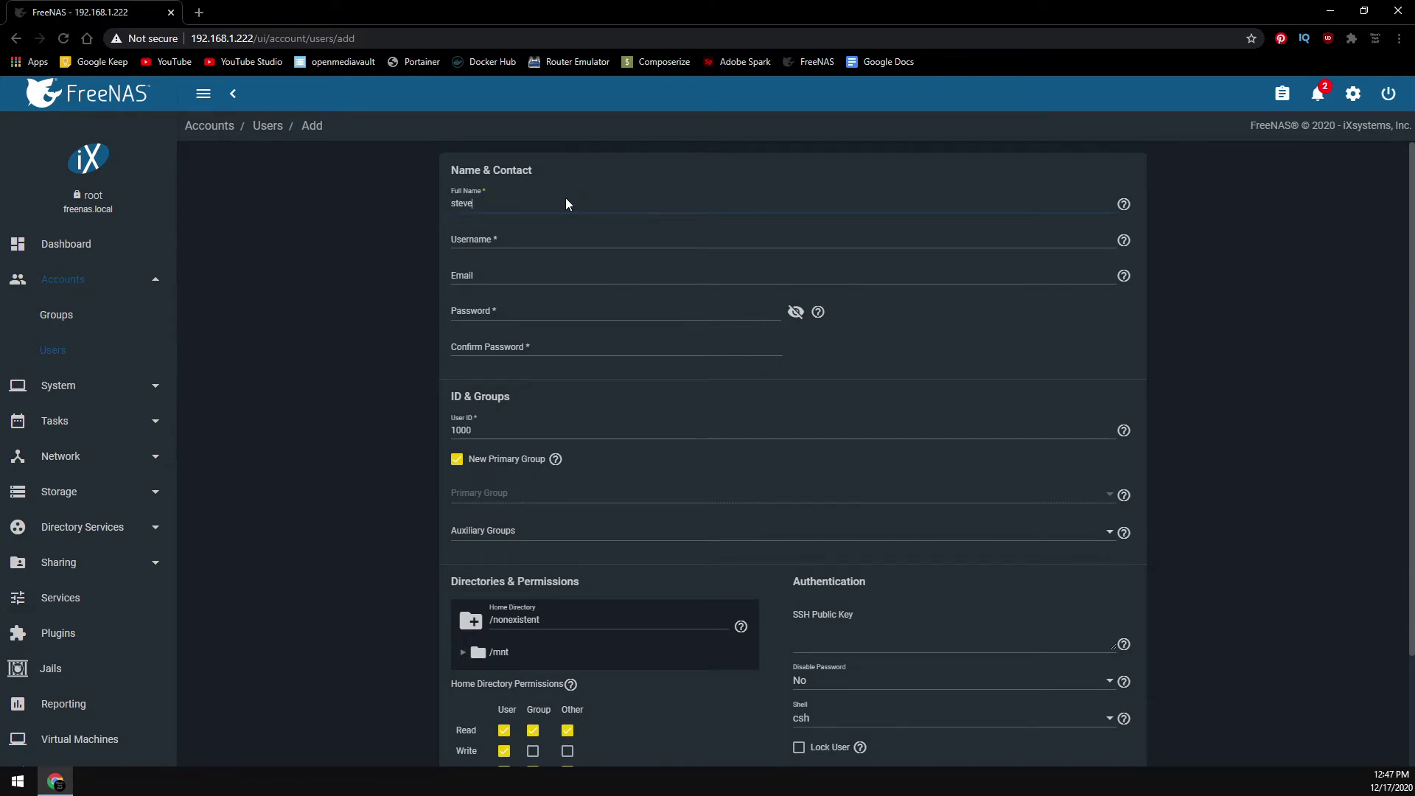
key("Tab")
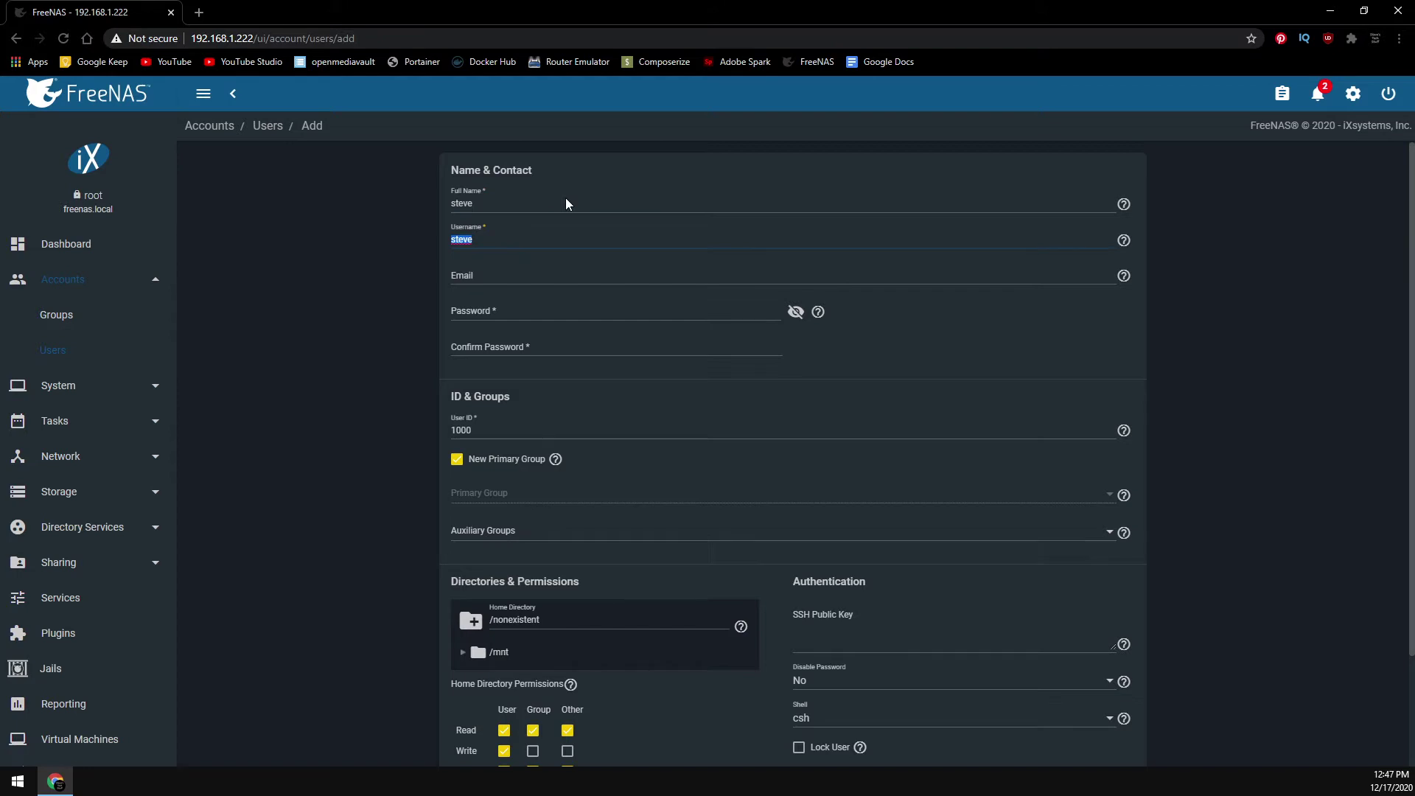
key("Tab")
key("Tab")
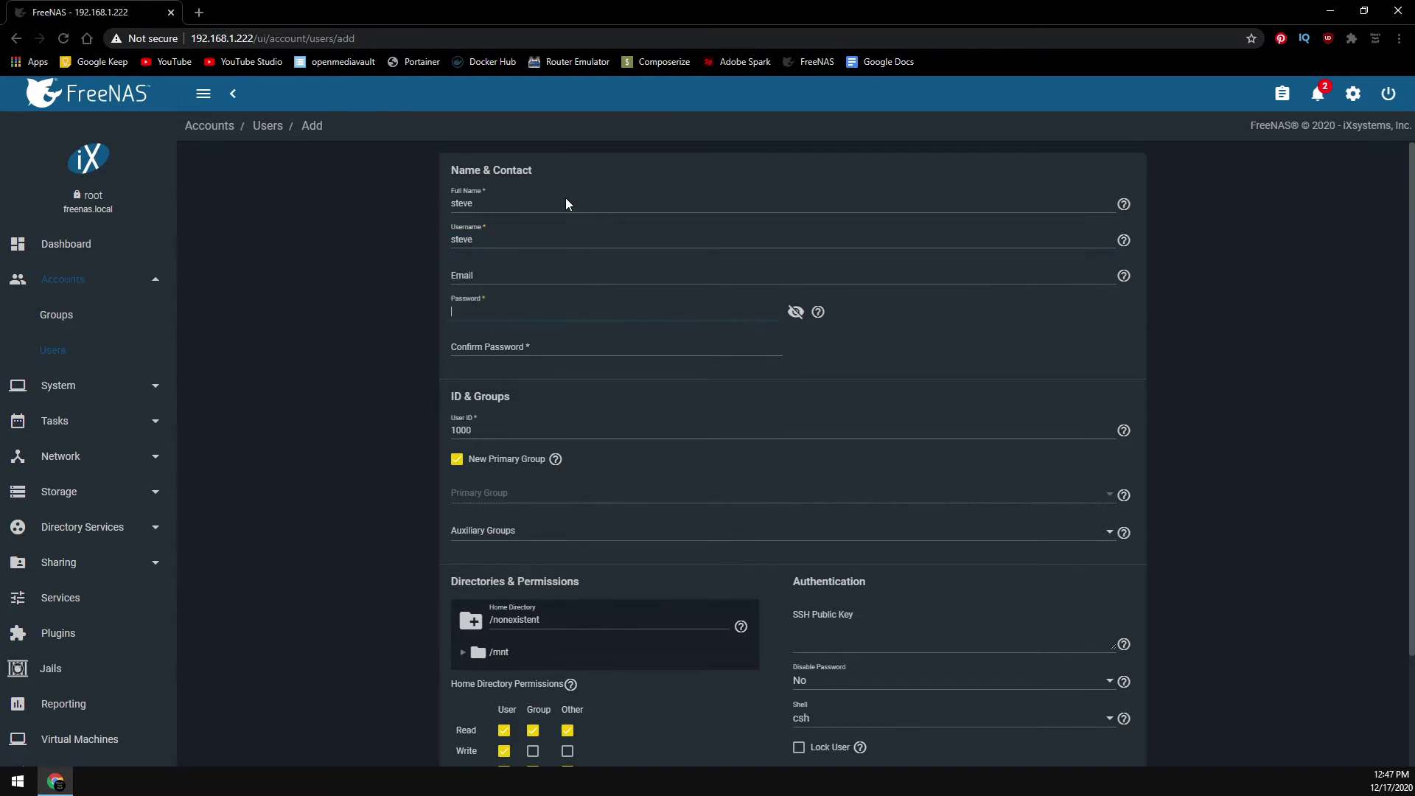
type("••••")
key("Tab")
type("••••")
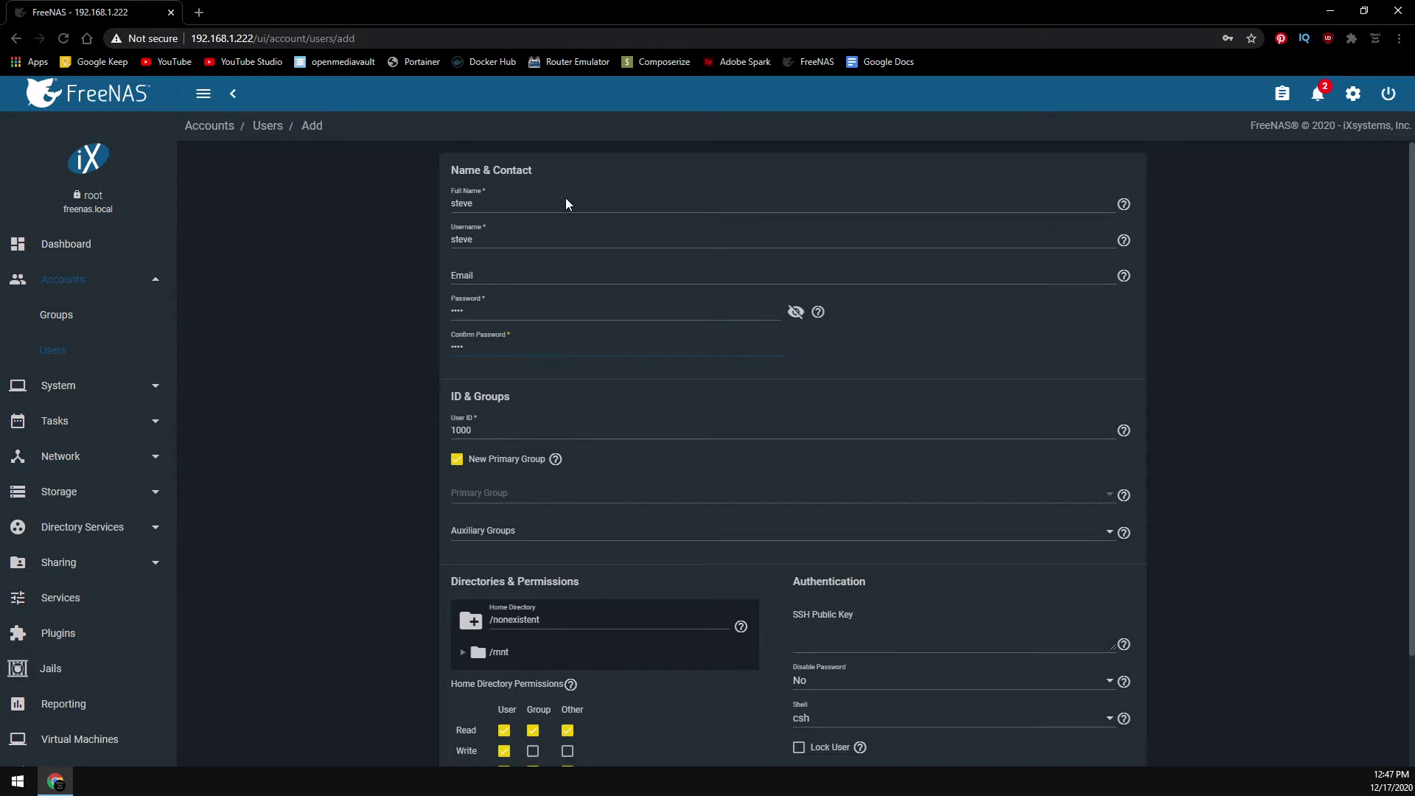
scroll(511, 458, "down", 2)
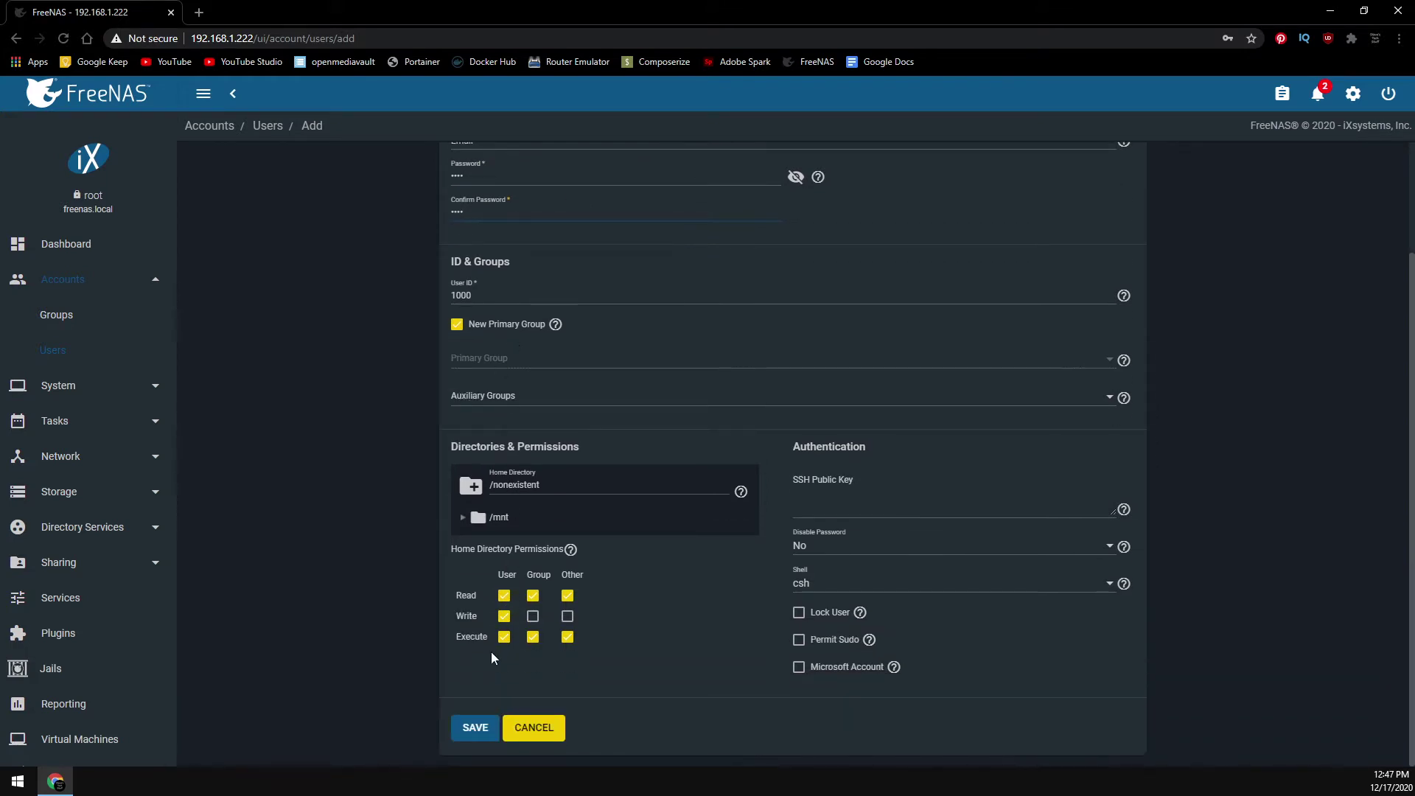
left_click(472, 738)
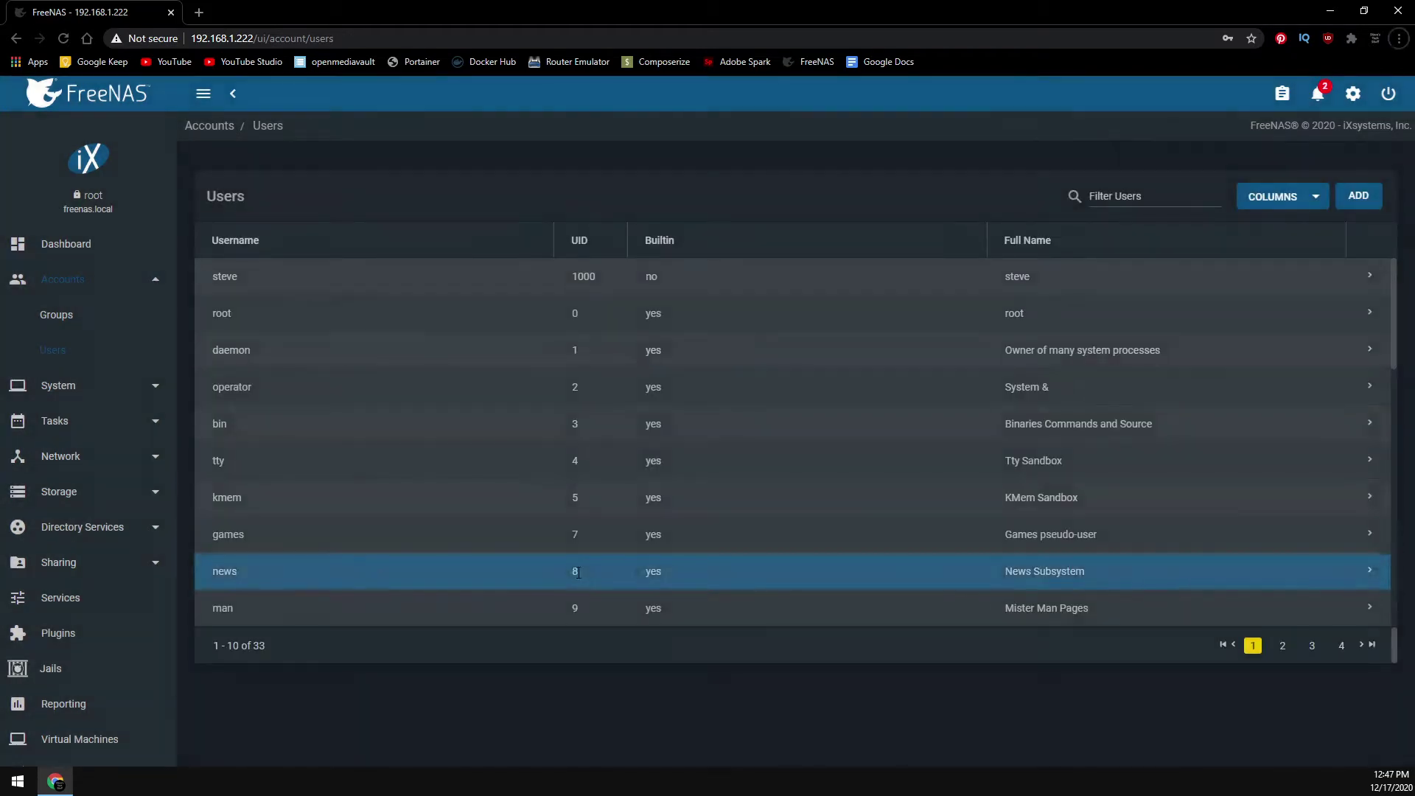
Filter Groups for 'media', move the new user into its members and save
left_click(65, 317)
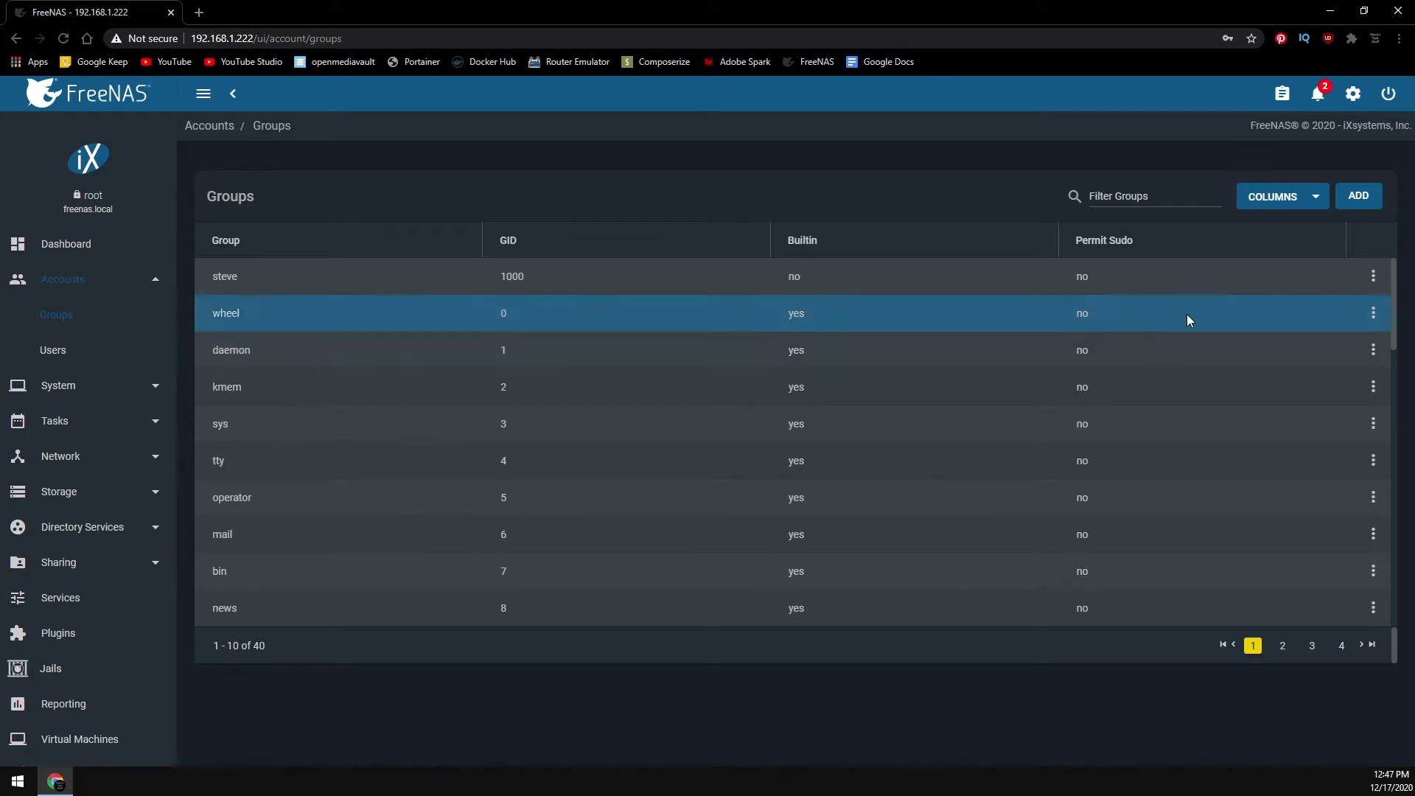
left_click(1114, 195)
type("media")
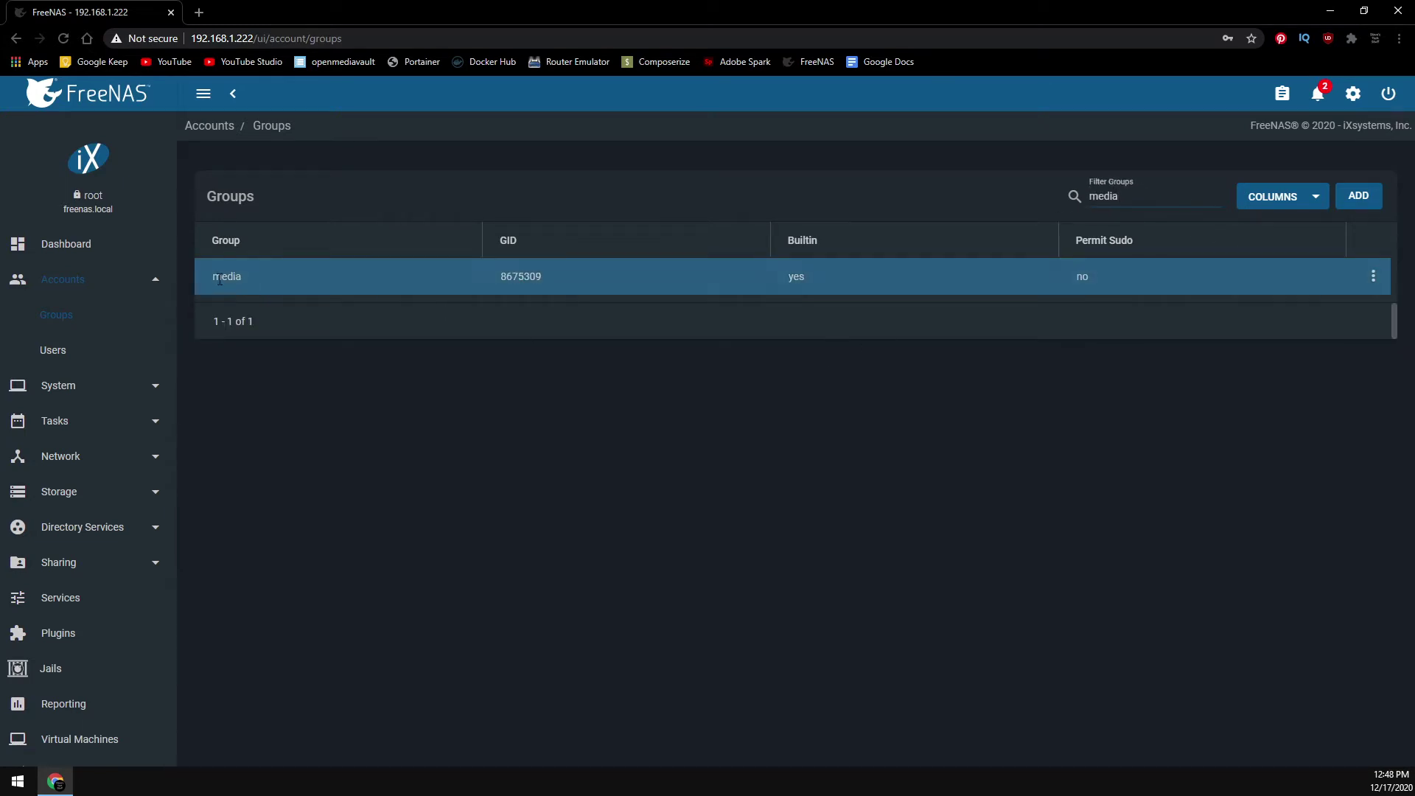
left_click(1373, 277)
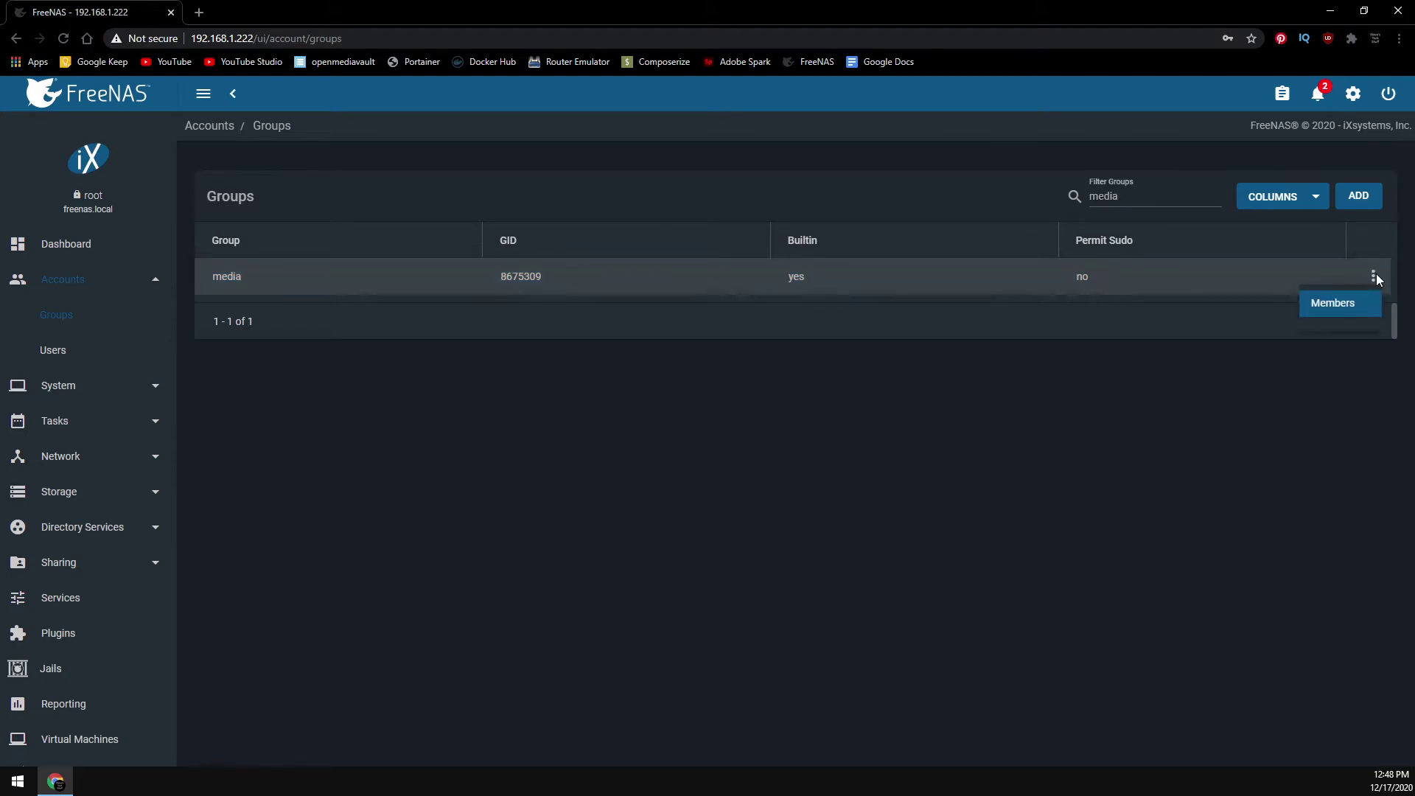
left_click(1358, 312)
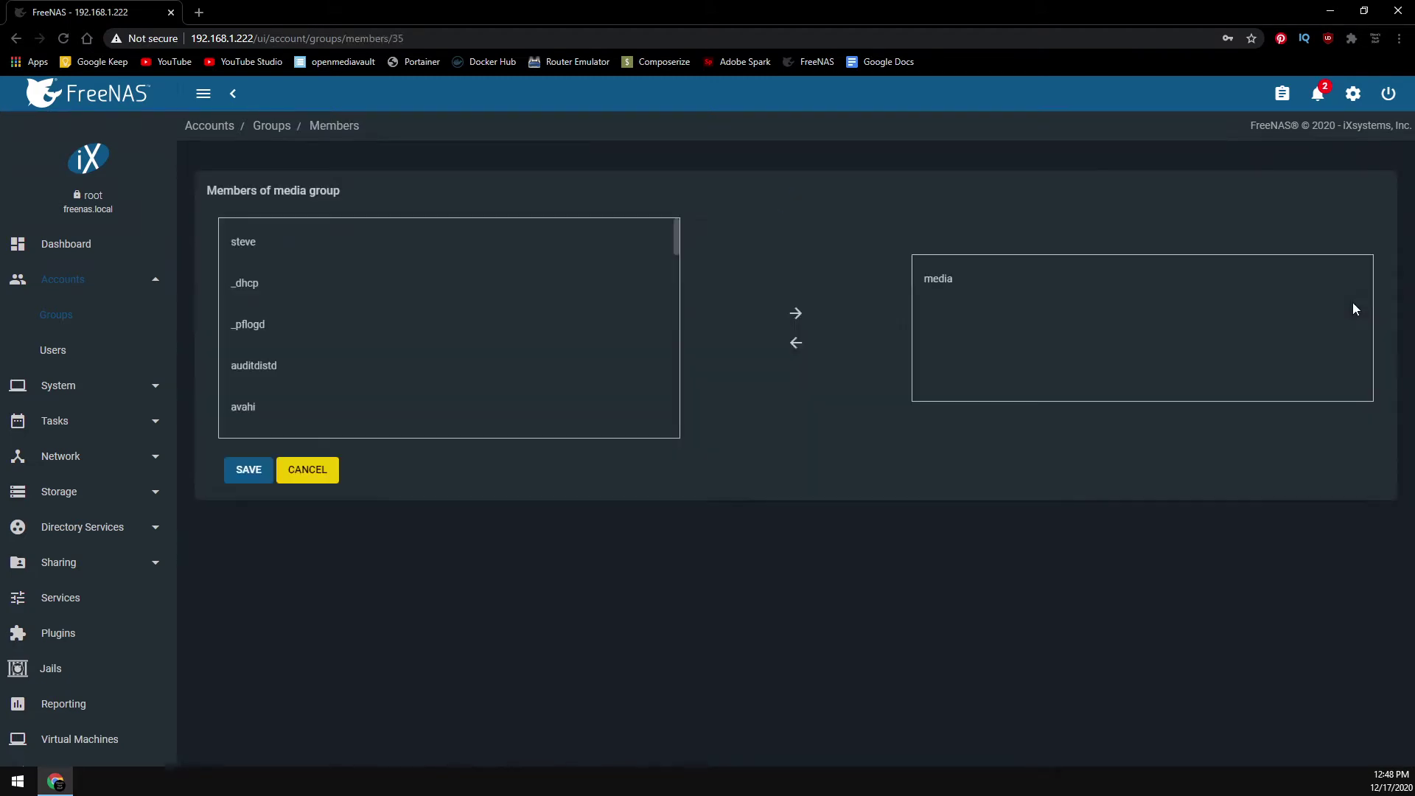
left_click(255, 244)
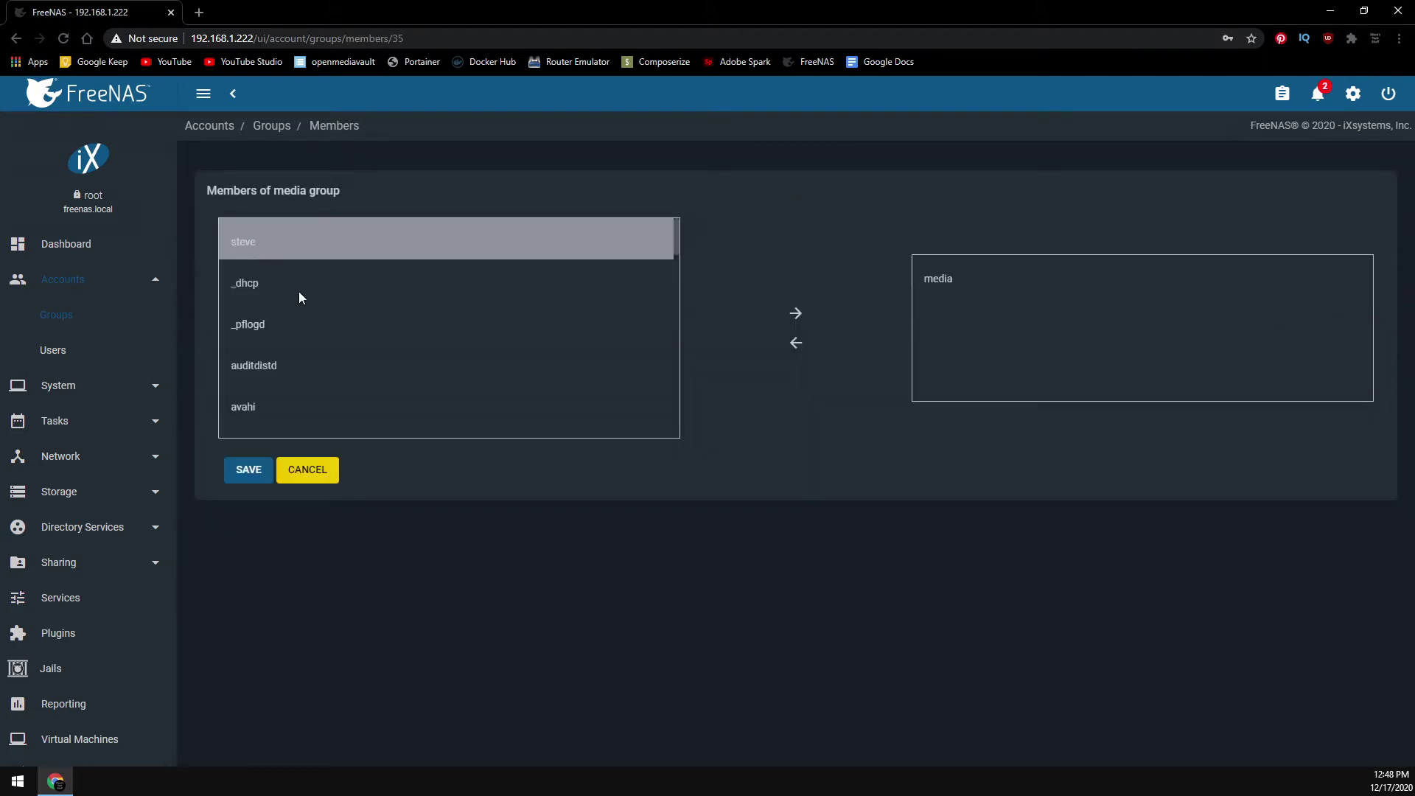
left_click(796, 313)
left_click(243, 469)
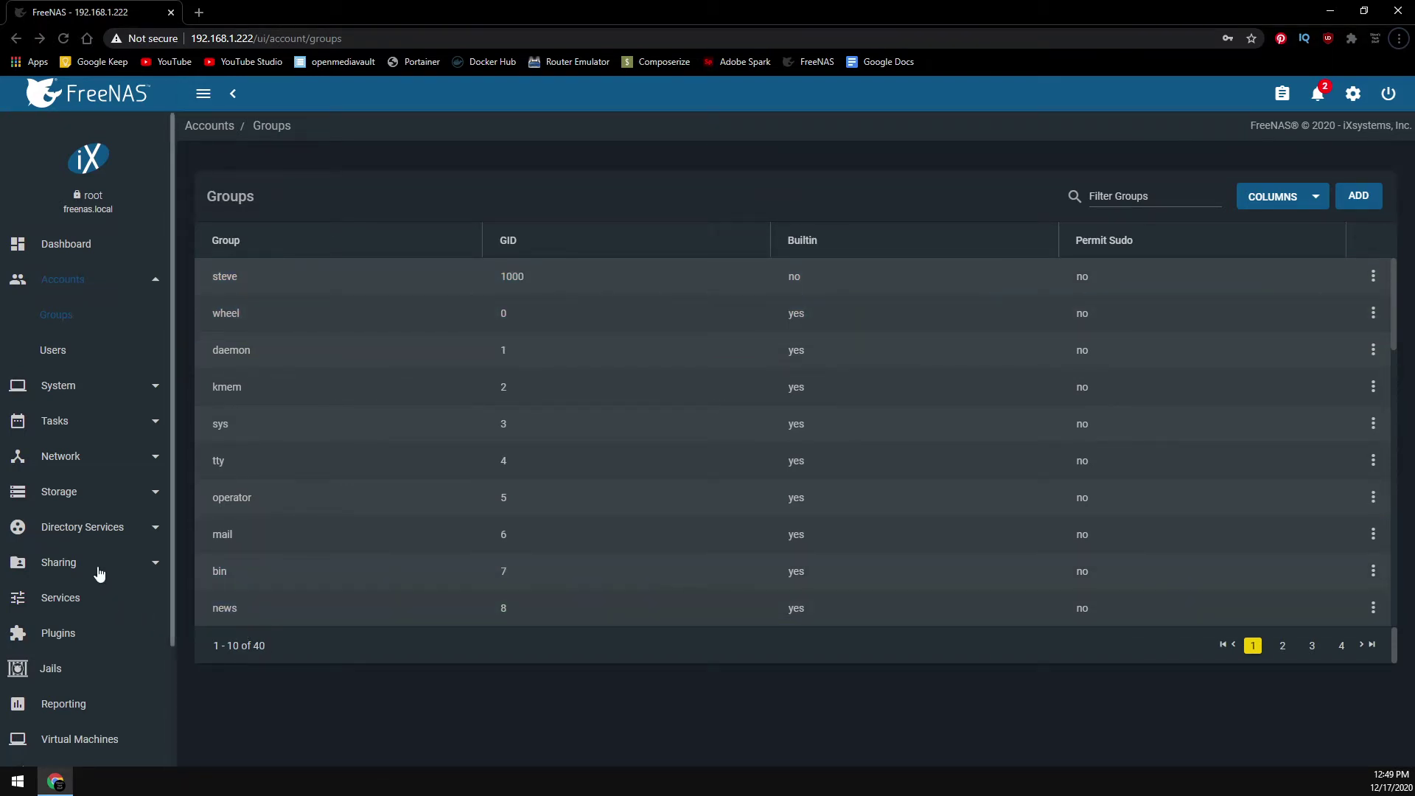
From Storage > Pools, create a dataset named 'Plex Media' inside Pool
left_click(94, 491)
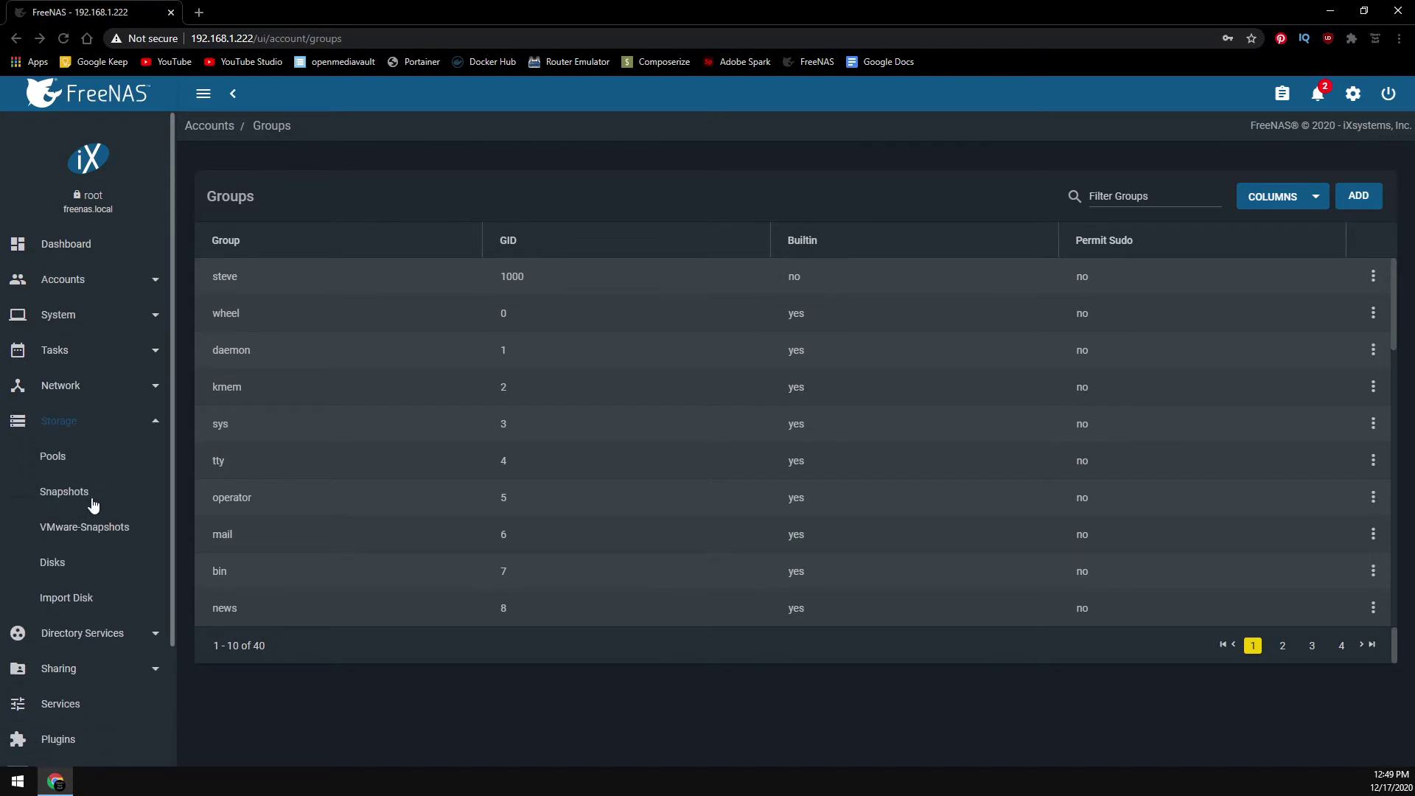
left_click(53, 457)
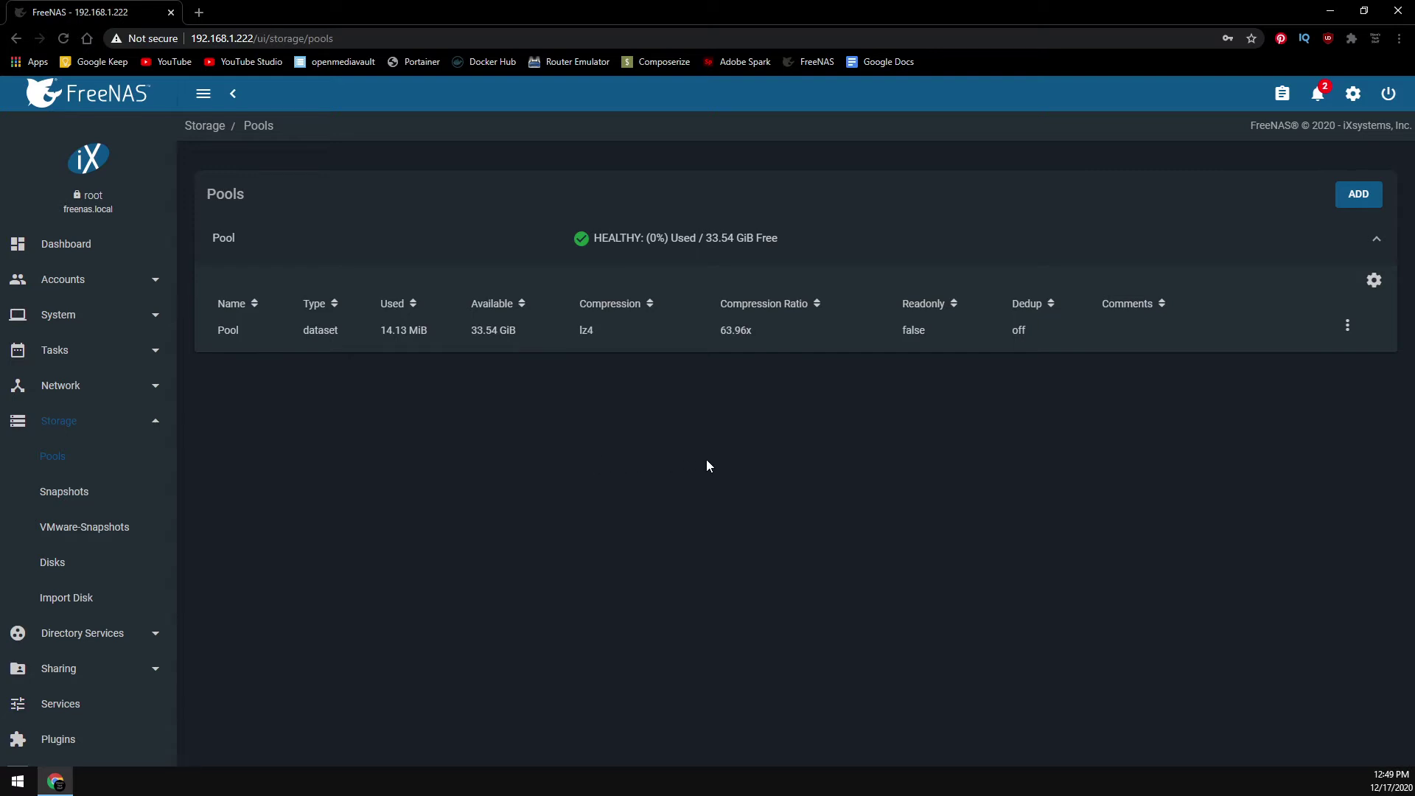
left_click(1349, 326)
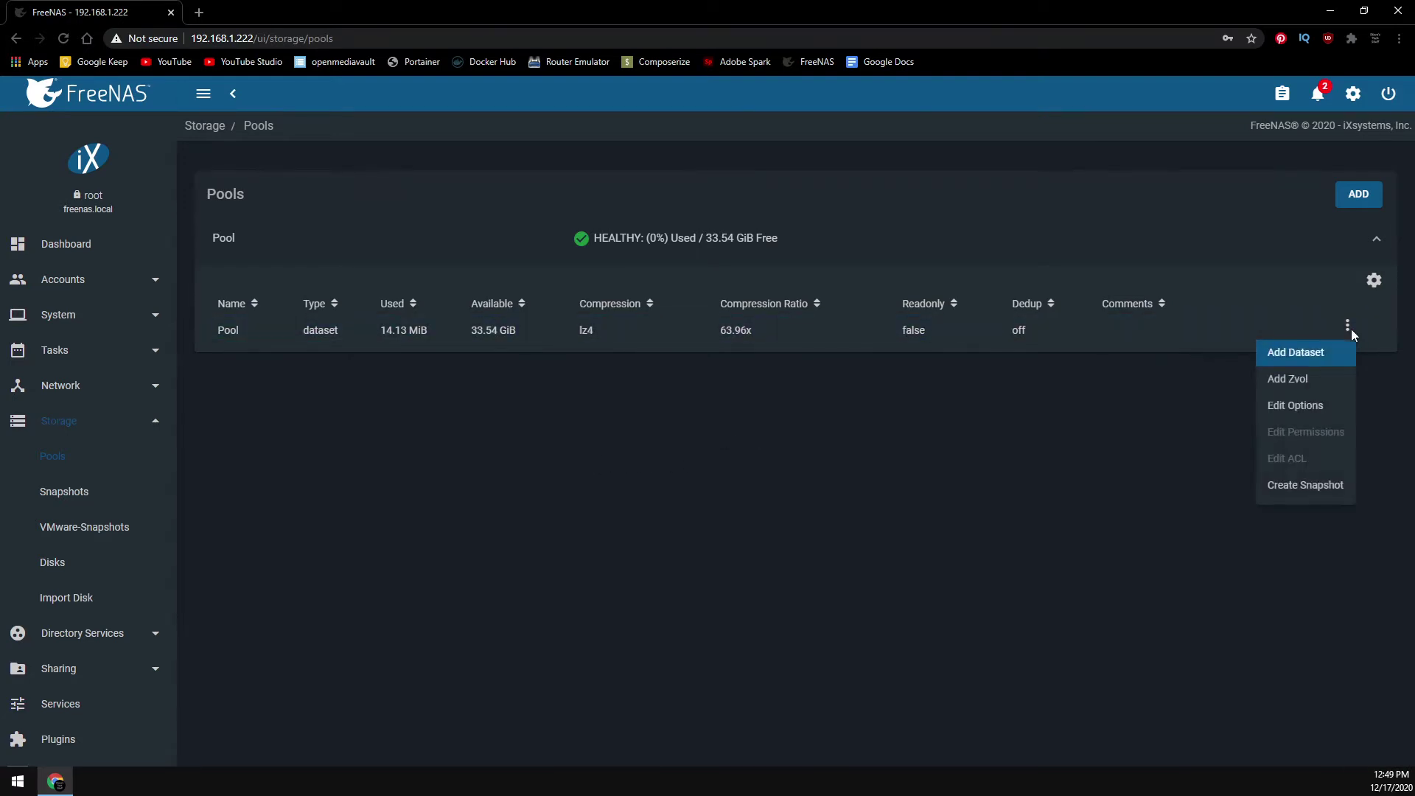
left_click(1313, 354)
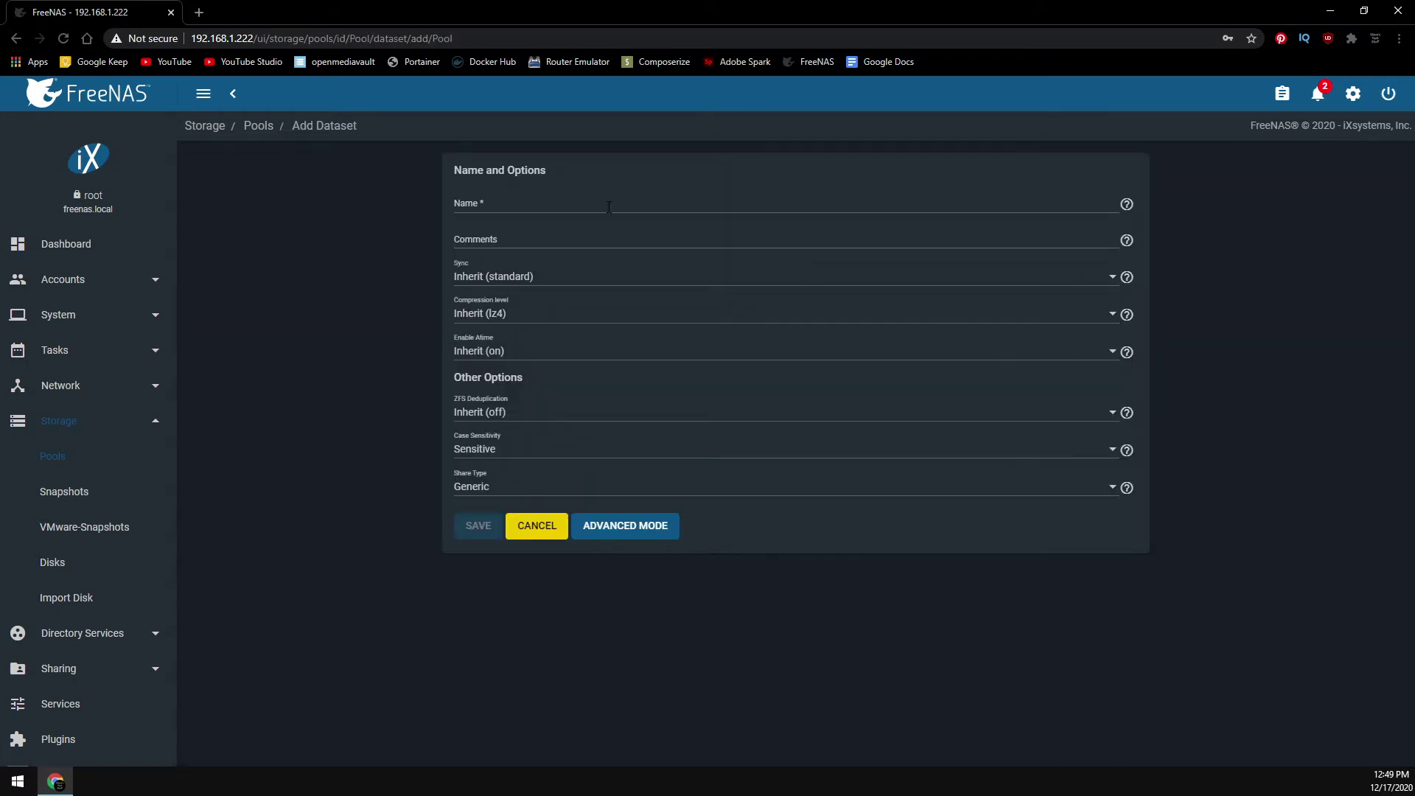
left_click(609, 204)
type("Plex")
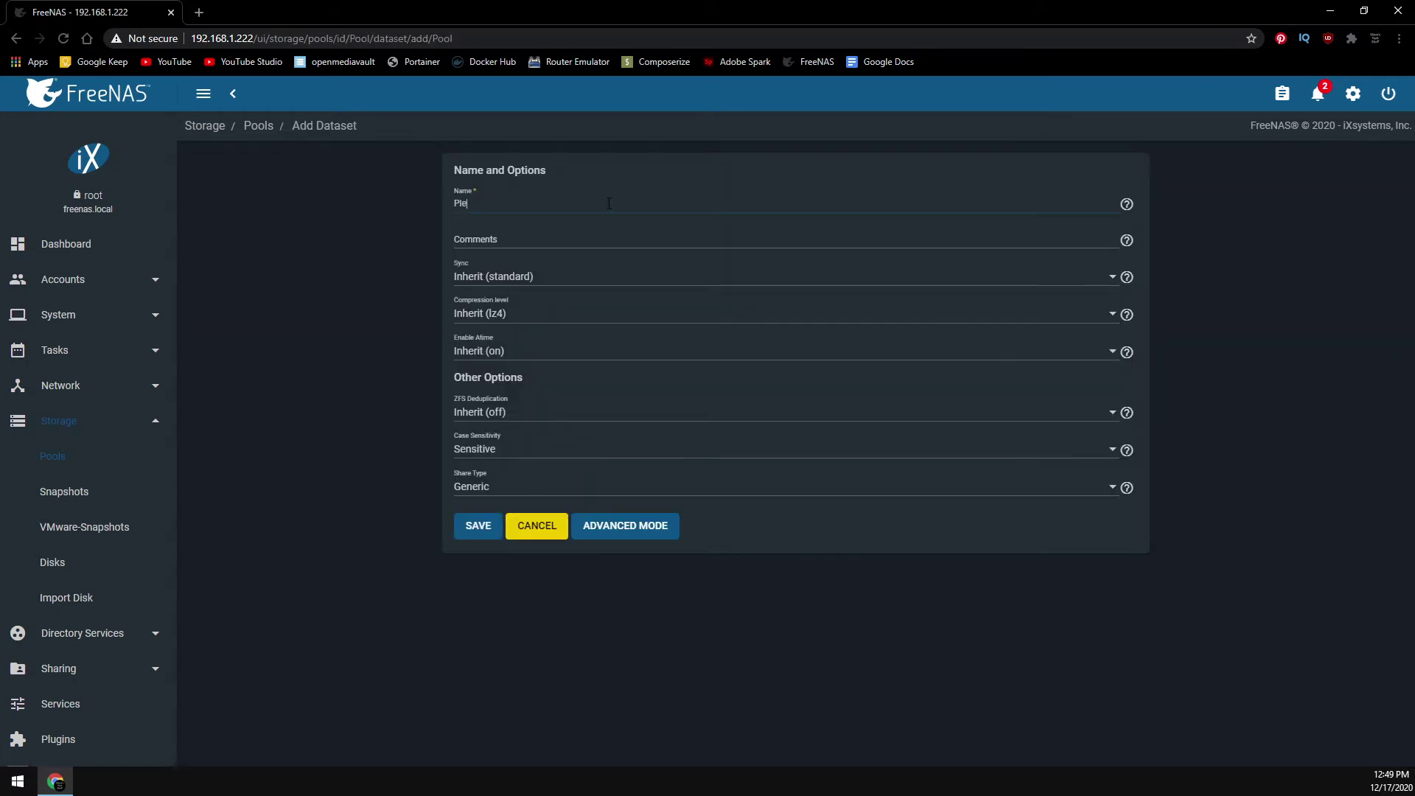
type(" Media")
left_click(476, 528)
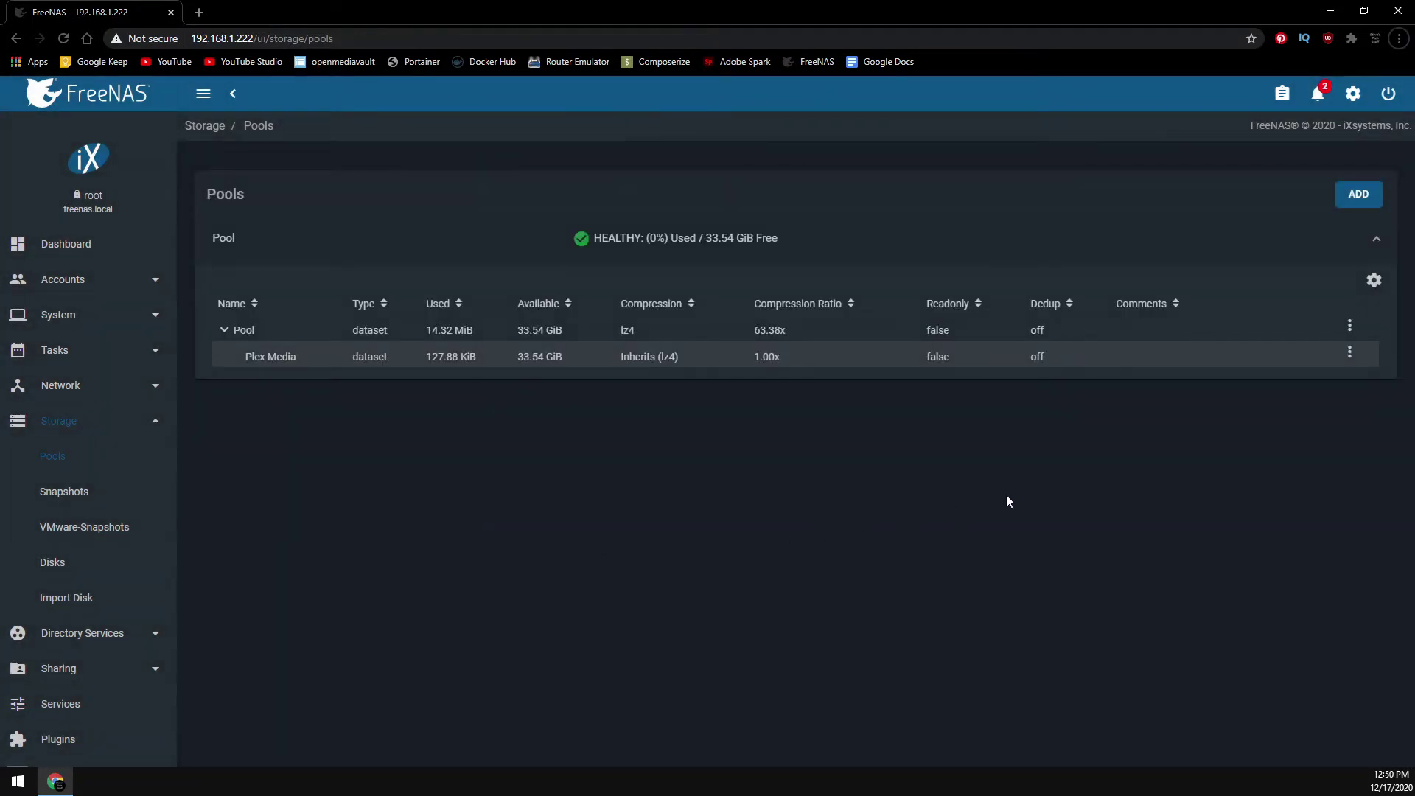
Edit Plex Media's ACL: group 'media' with the OPEN default preset, and save
left_click(1349, 353)
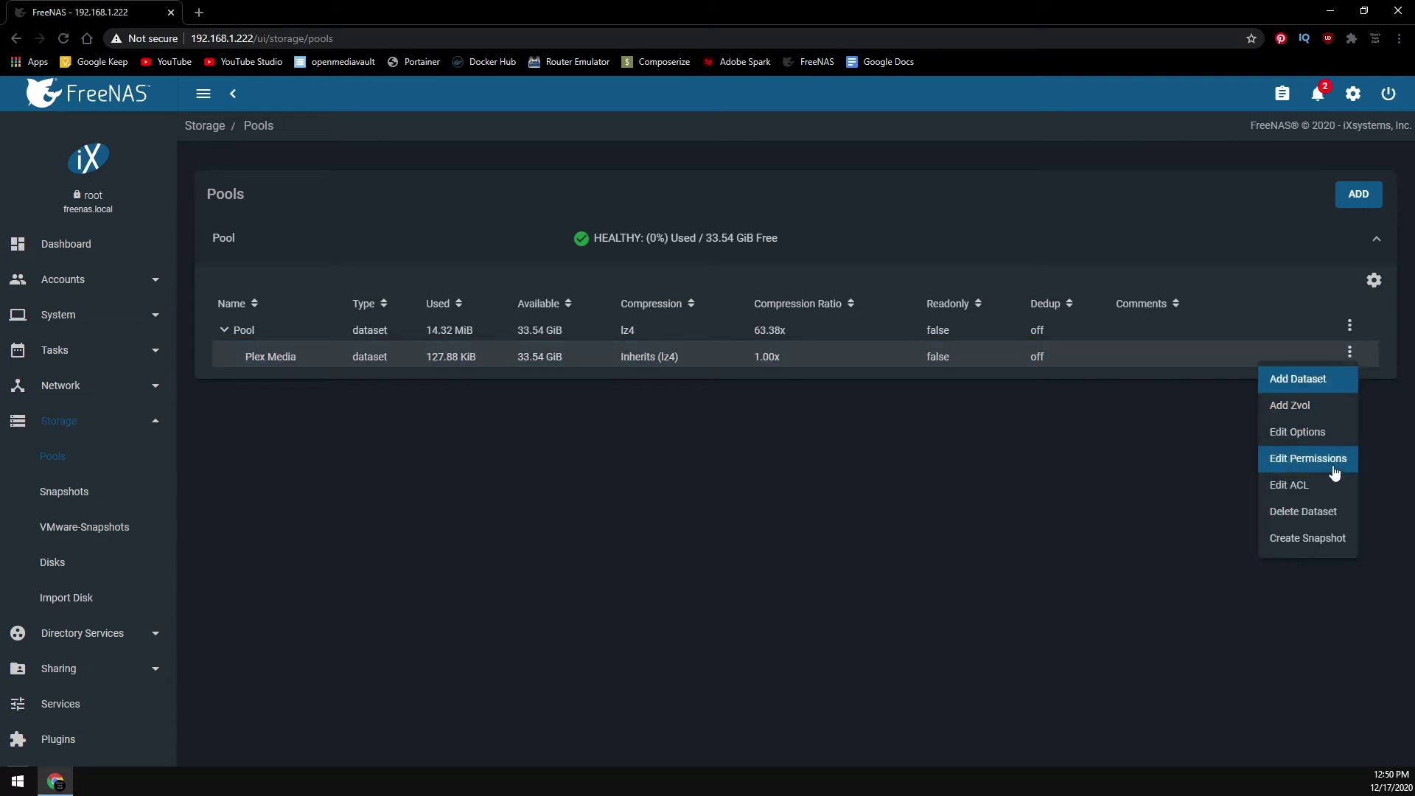
left_click(1281, 485)
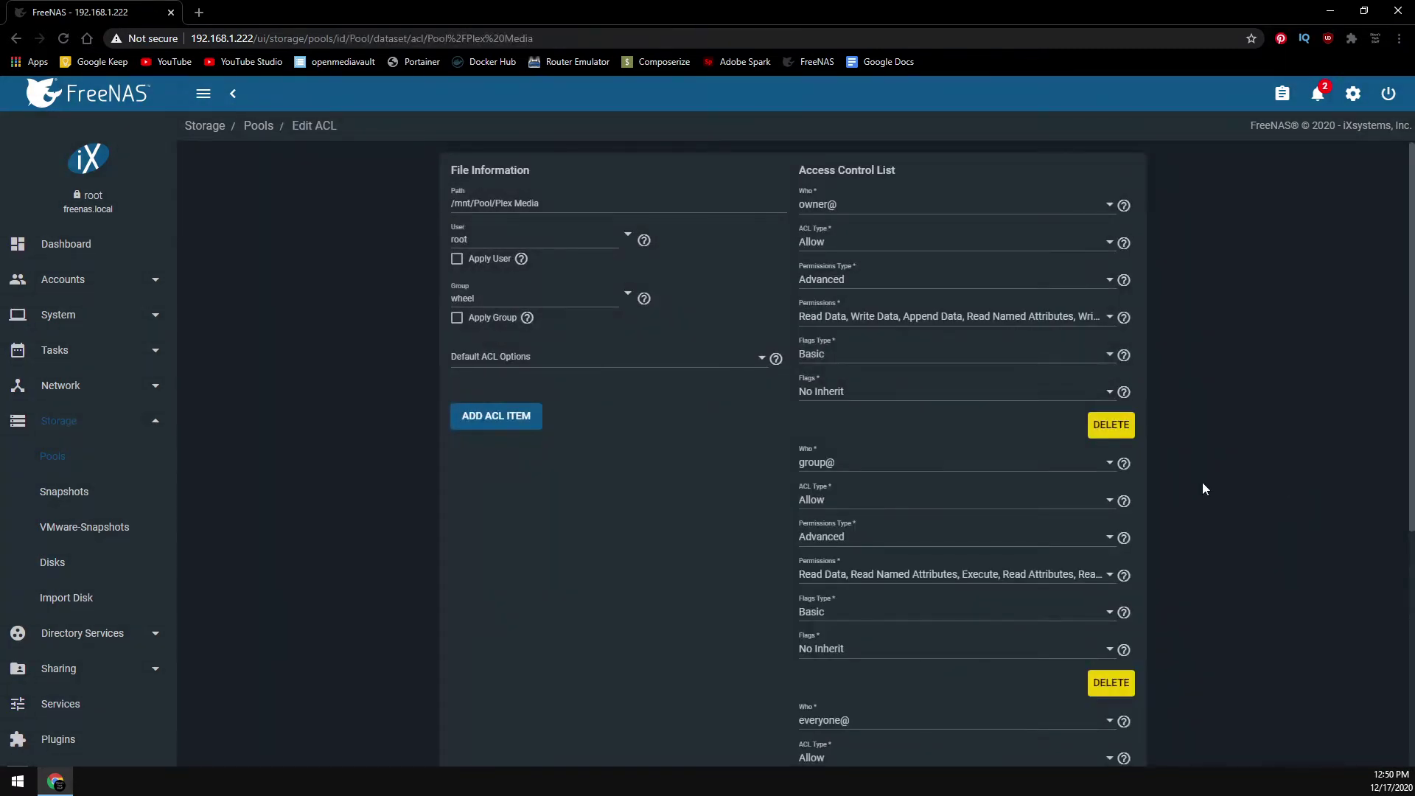
left_click(589, 299)
double_click(589, 297)
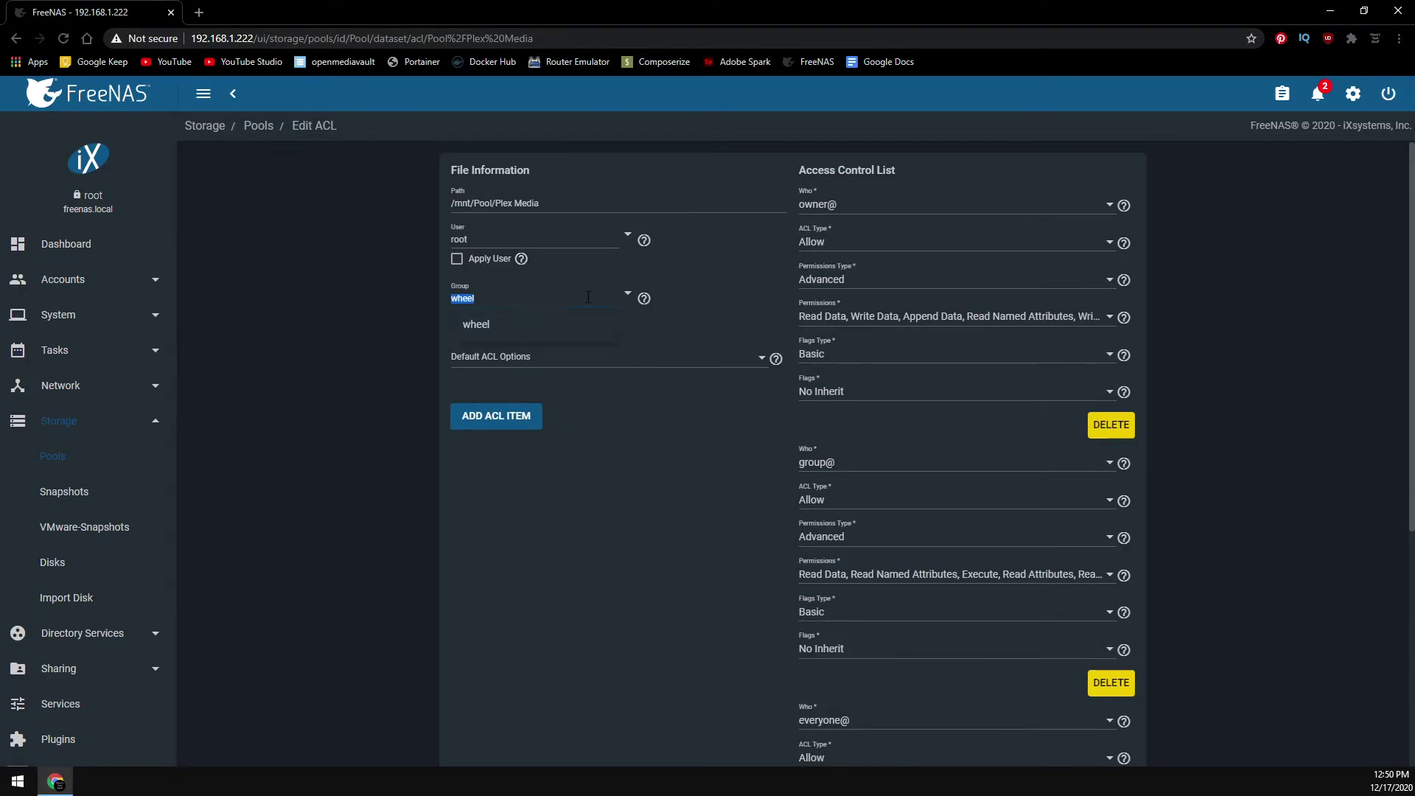
type("media")
left_click(538, 325)
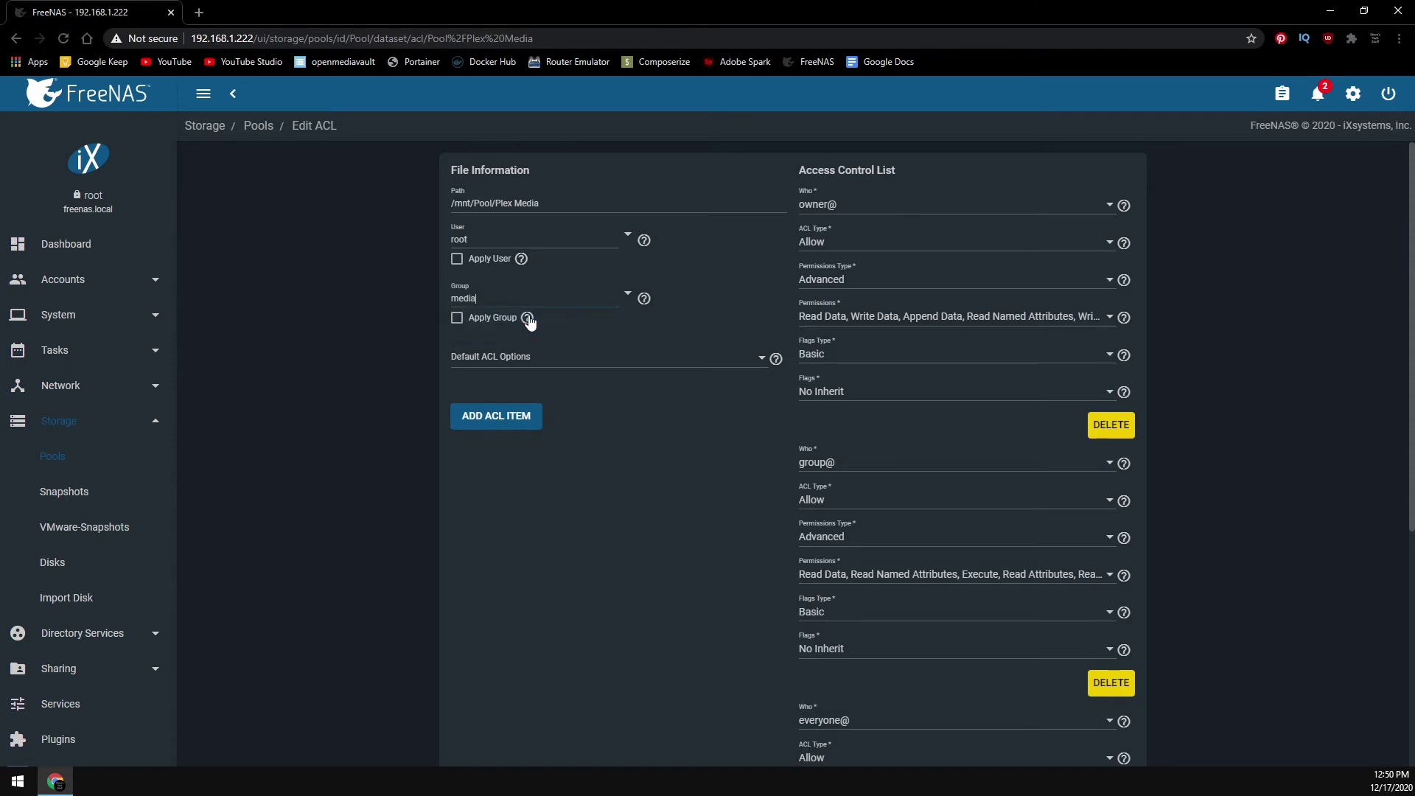
left_click(542, 360)
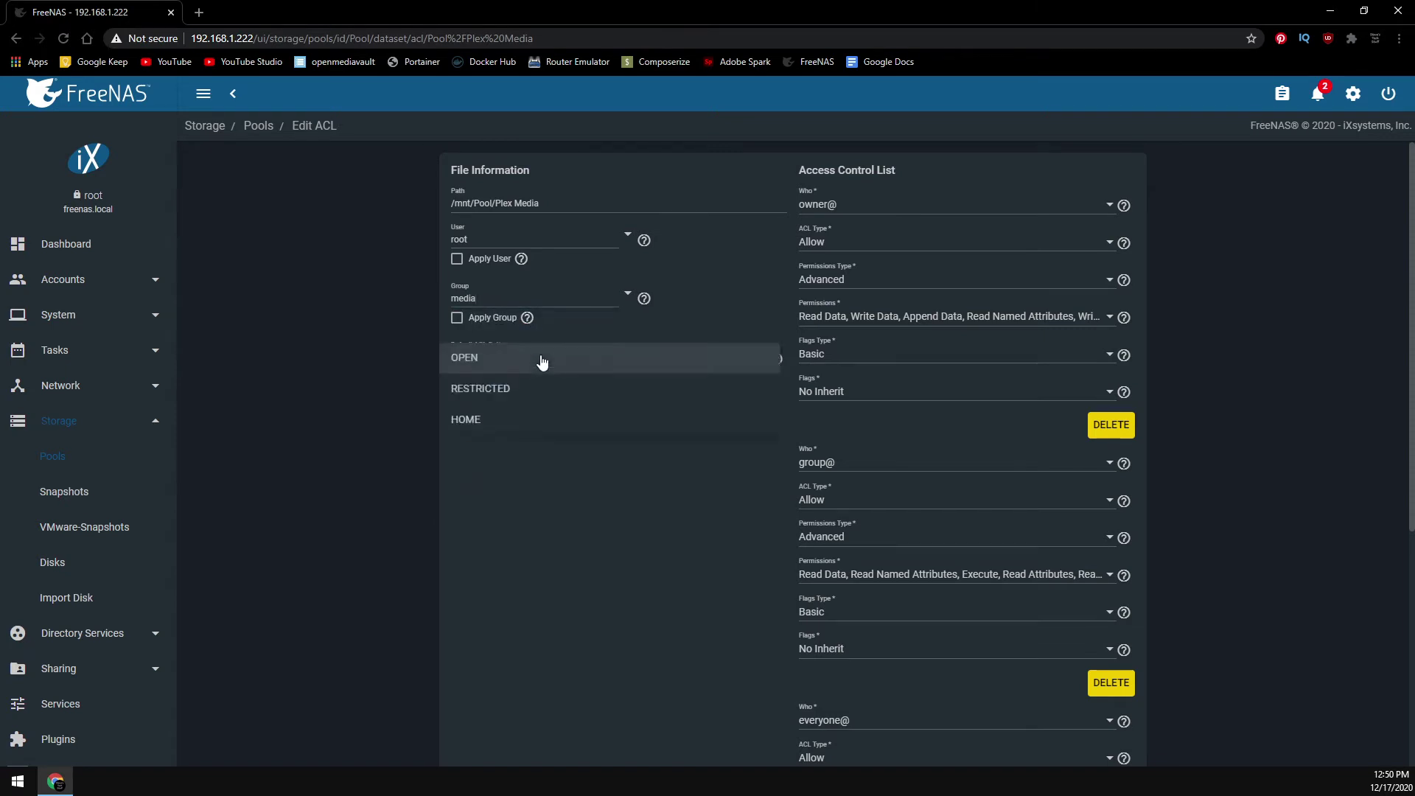
left_click(504, 367)
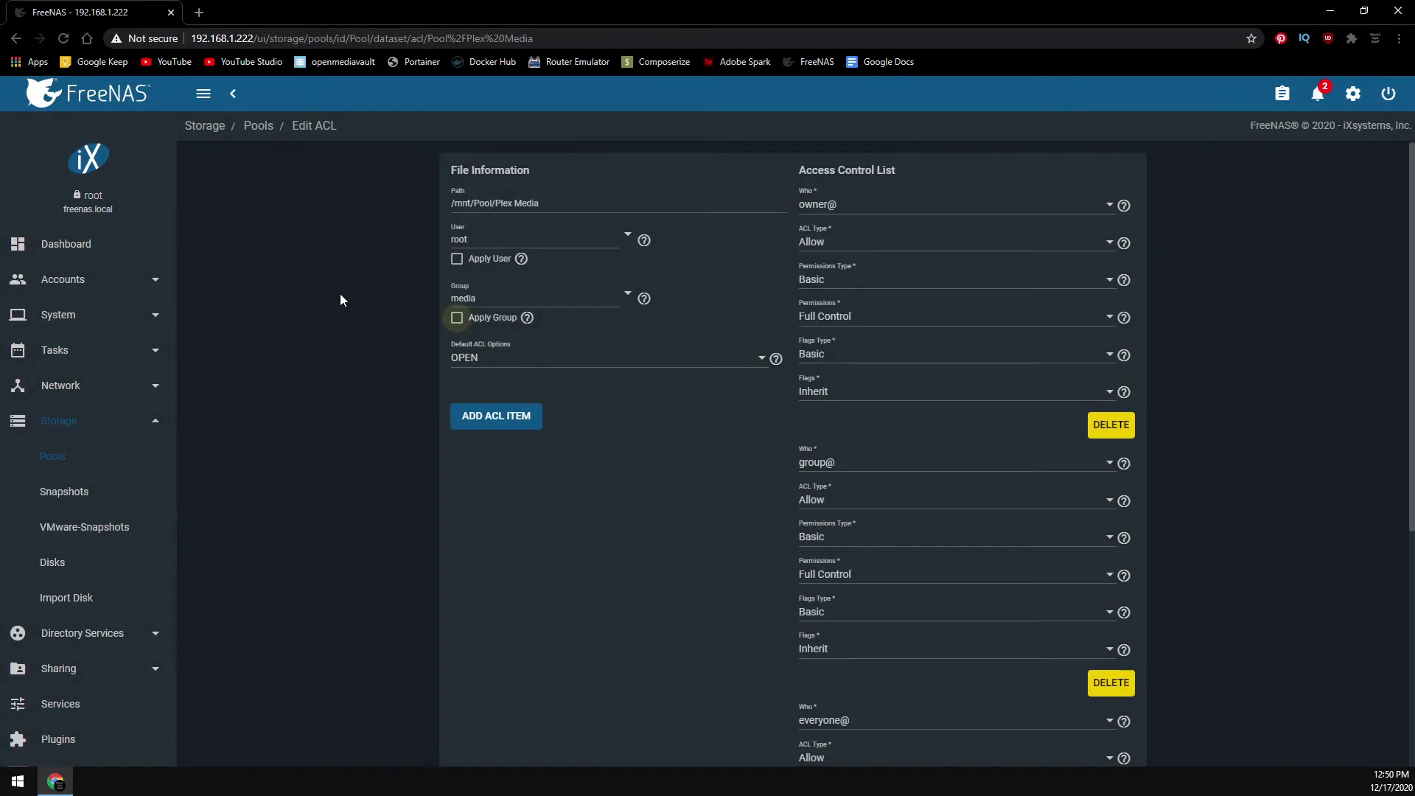
scroll(656, 527, "down", 5)
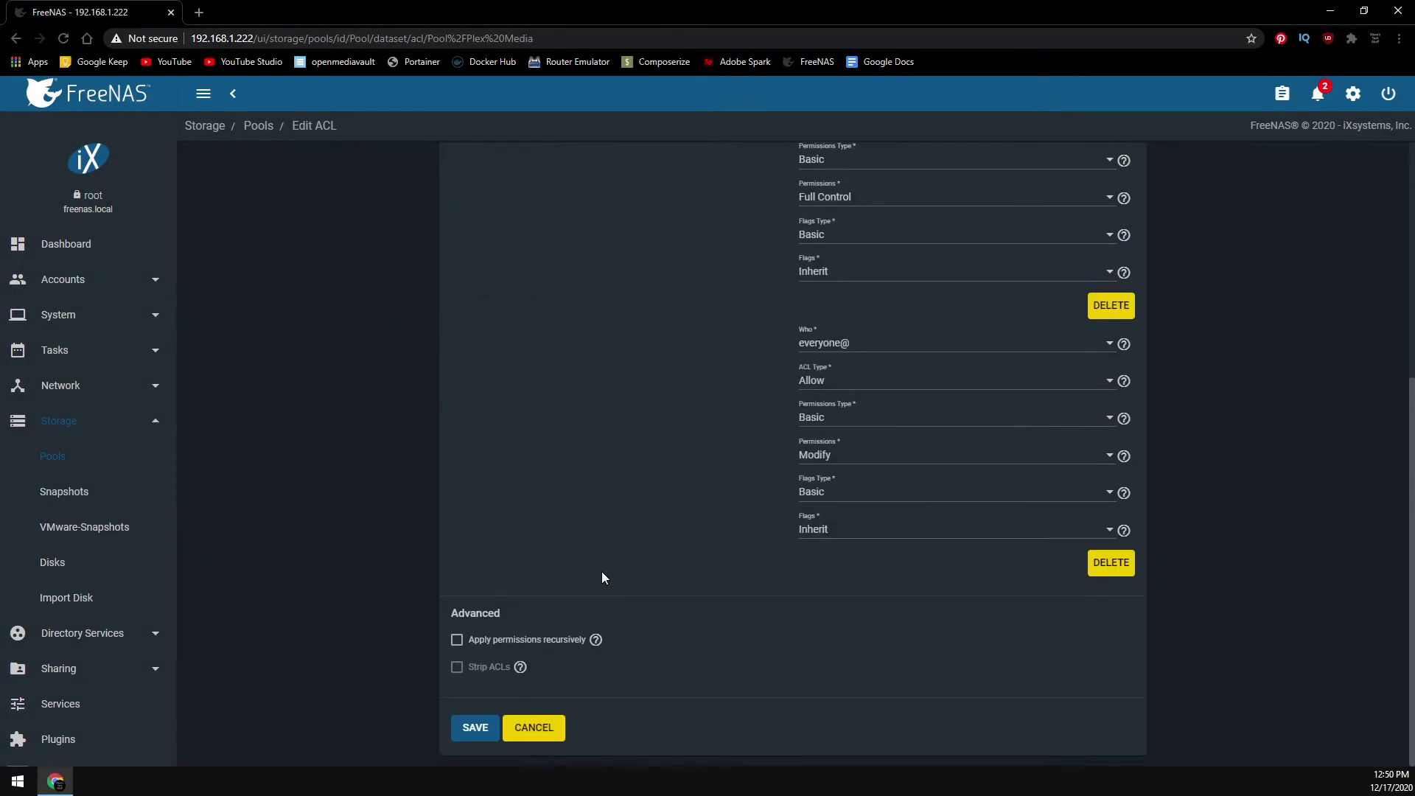
left_click(463, 730)
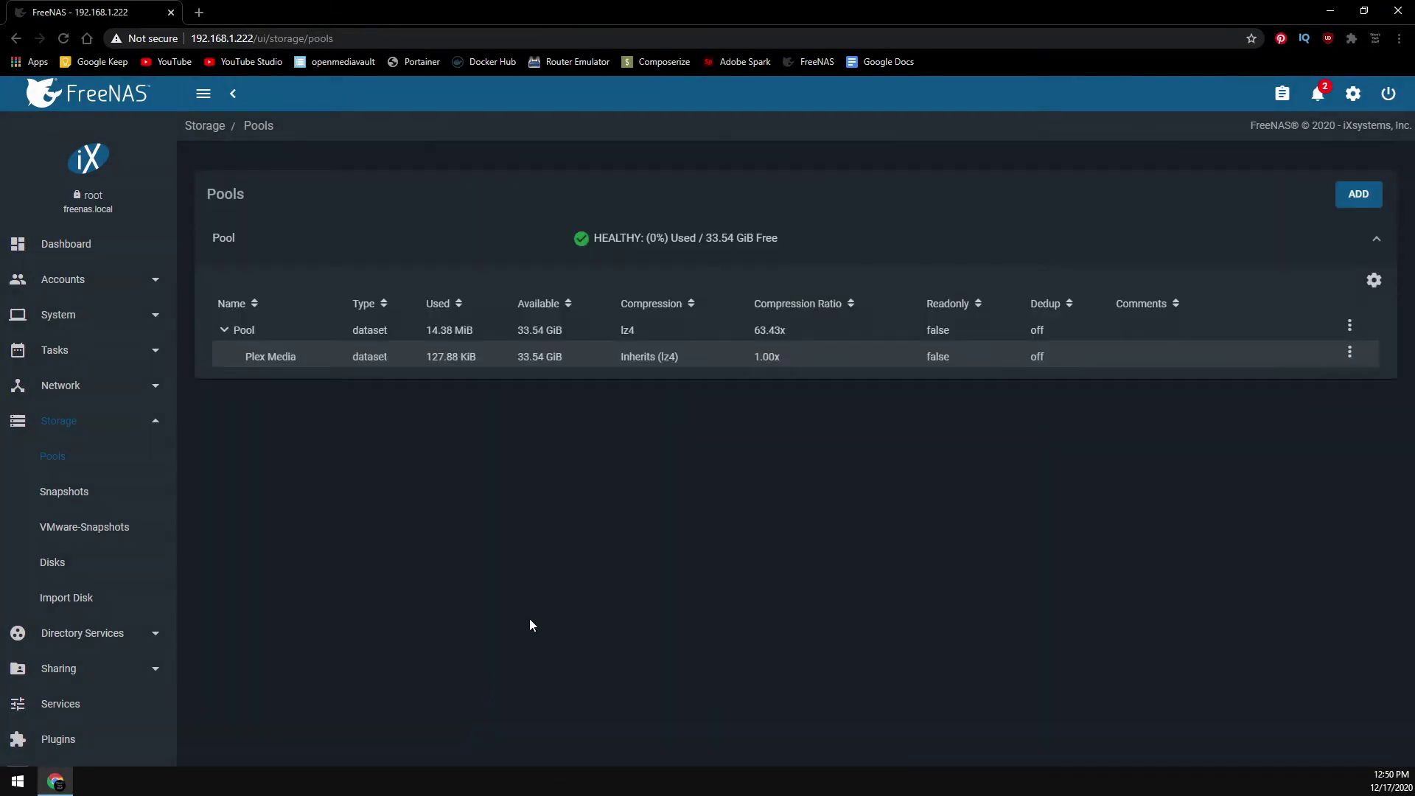
key("super+e")
Add a Windows SMB share with path /mnt/Pool/Plex Media and save it
left_click(126, 670)
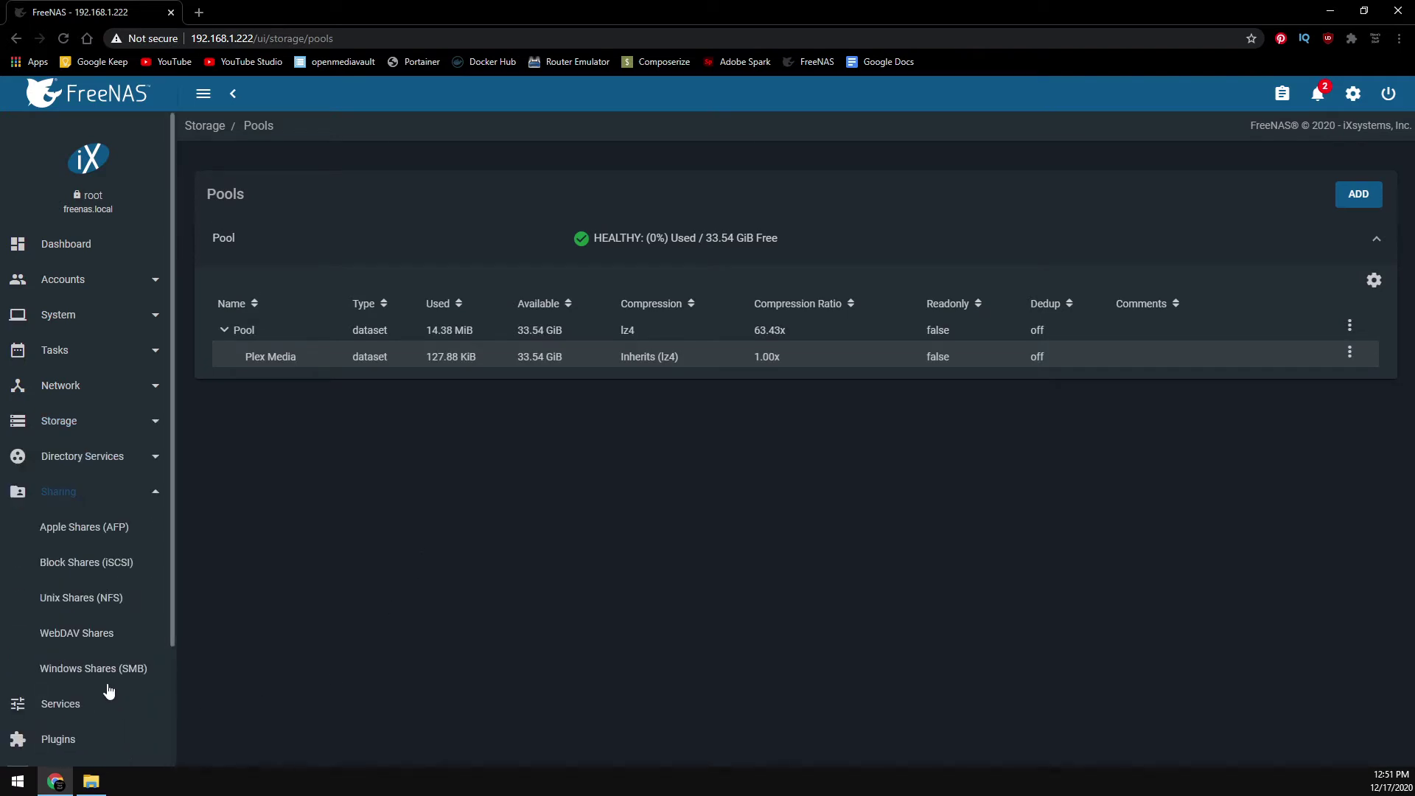
left_click(105, 672)
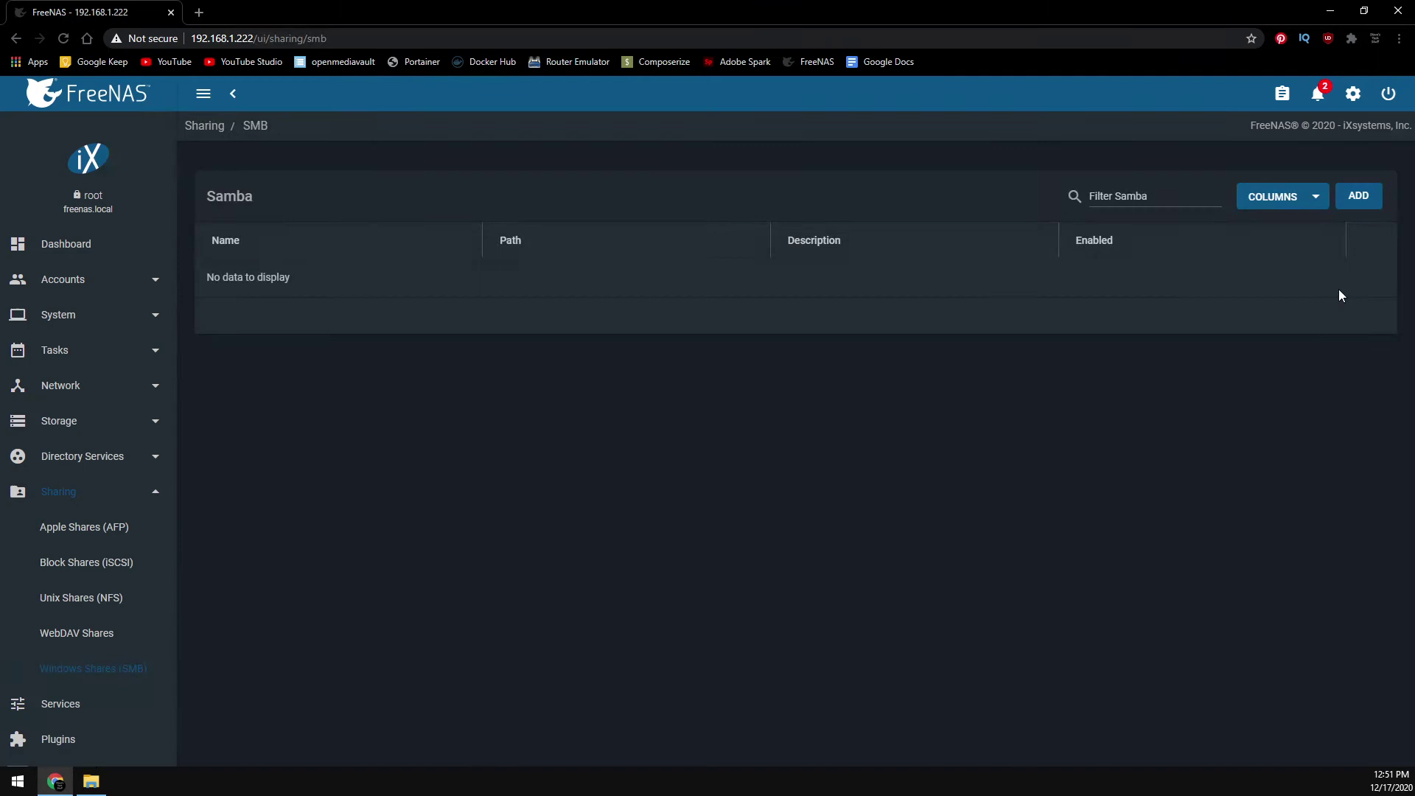
left_click(1359, 197)
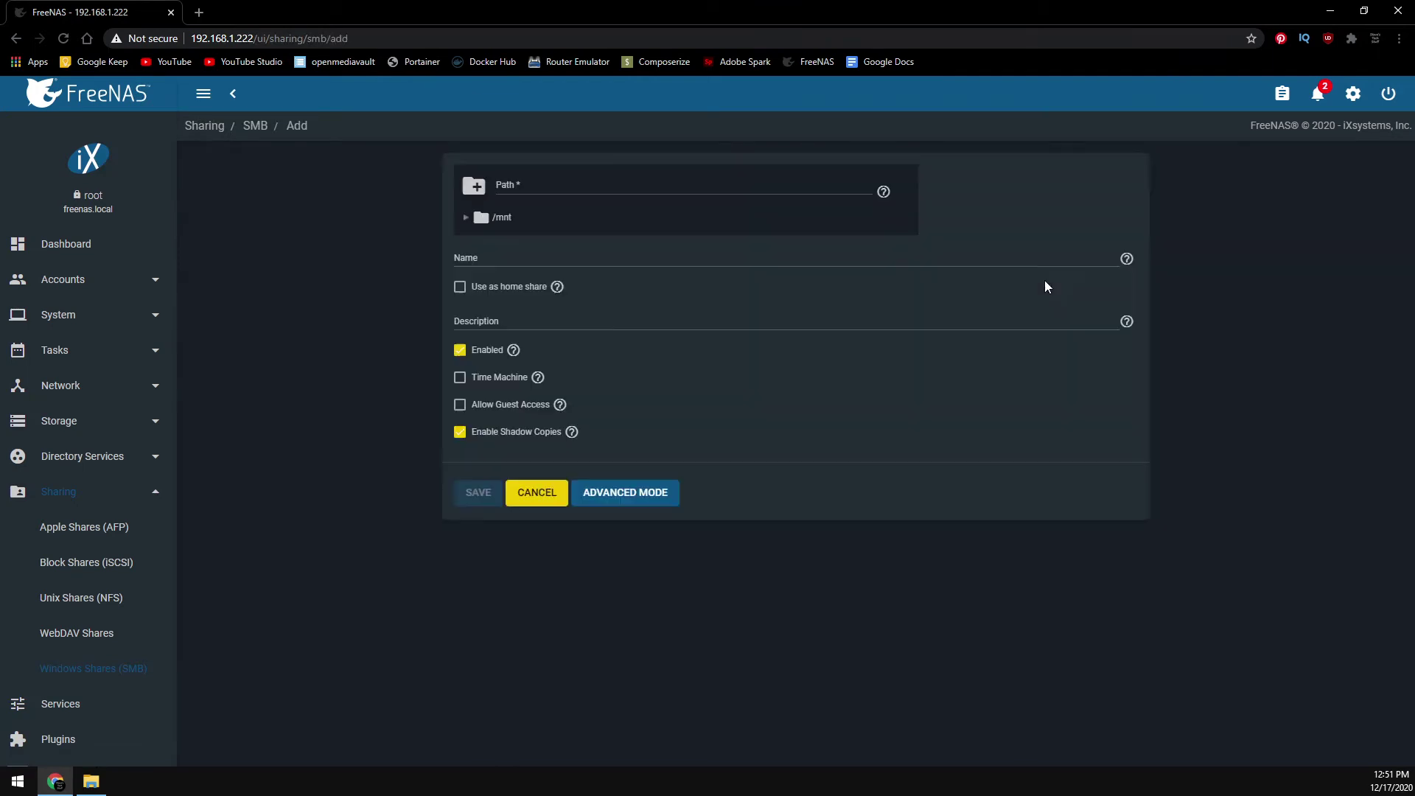
left_click(493, 218)
left_click(466, 218)
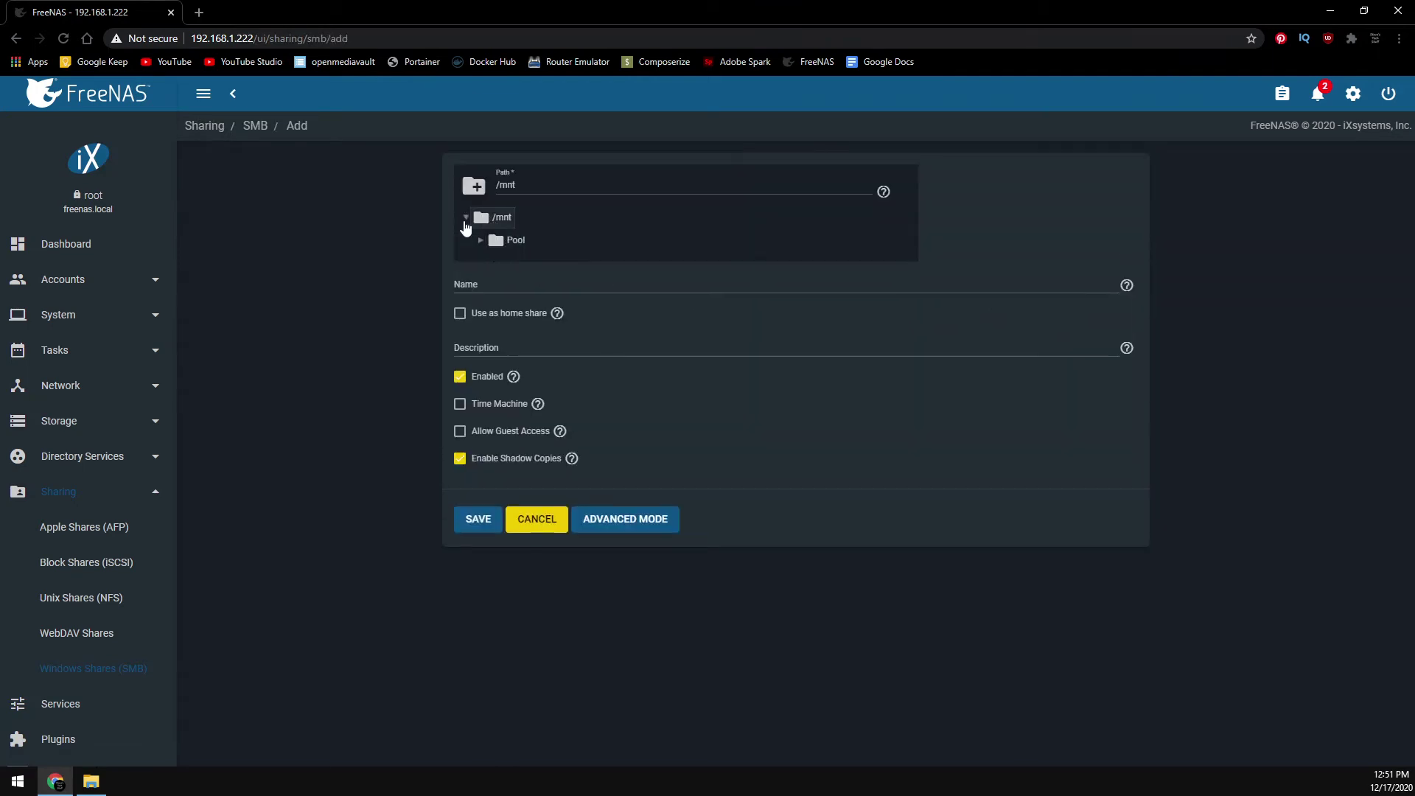
left_click(481, 240)
left_click(531, 264)
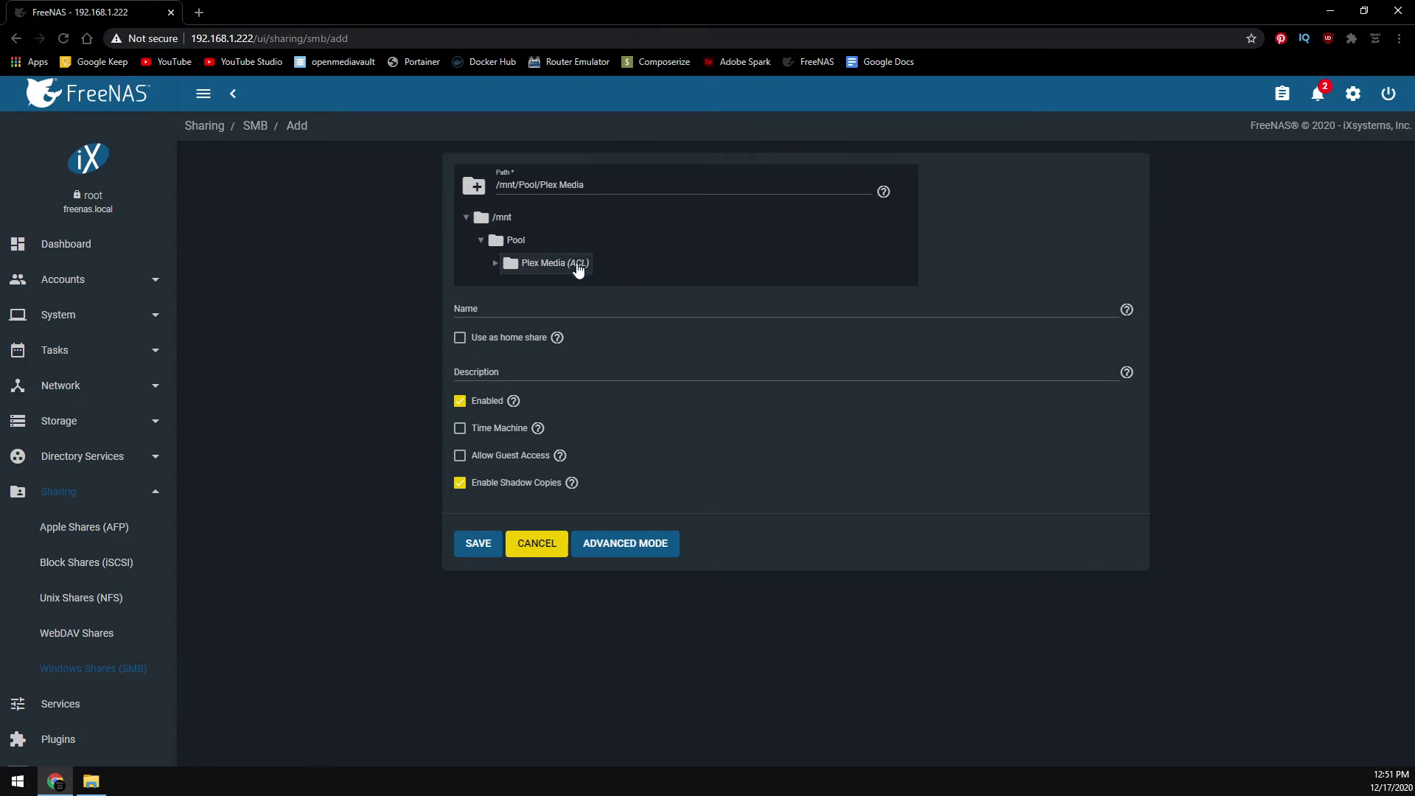
left_click(478, 546)
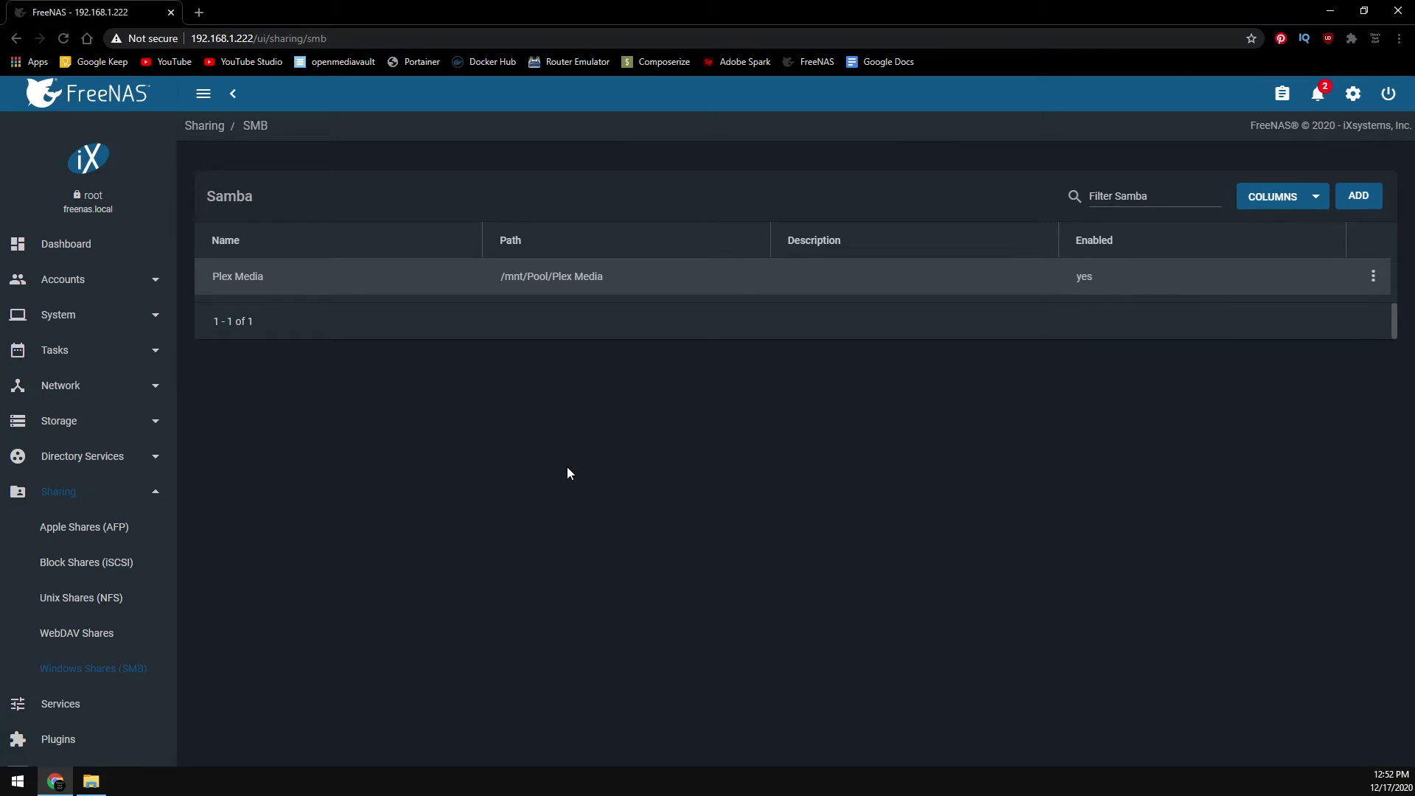
In the file browser, connect to \\freenas, log in and open the Plex Media share
key("alt+Tab")
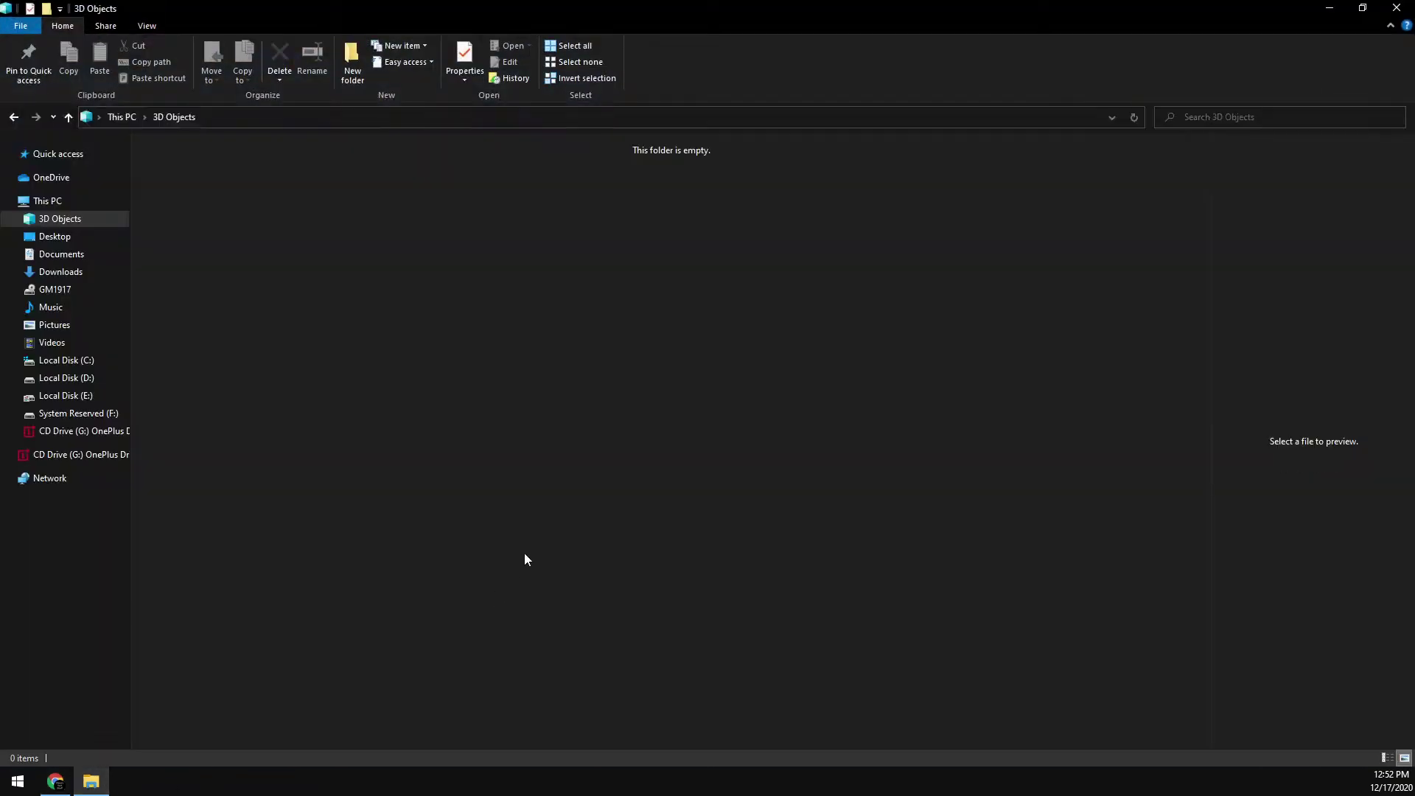
type("\\\\freenas")
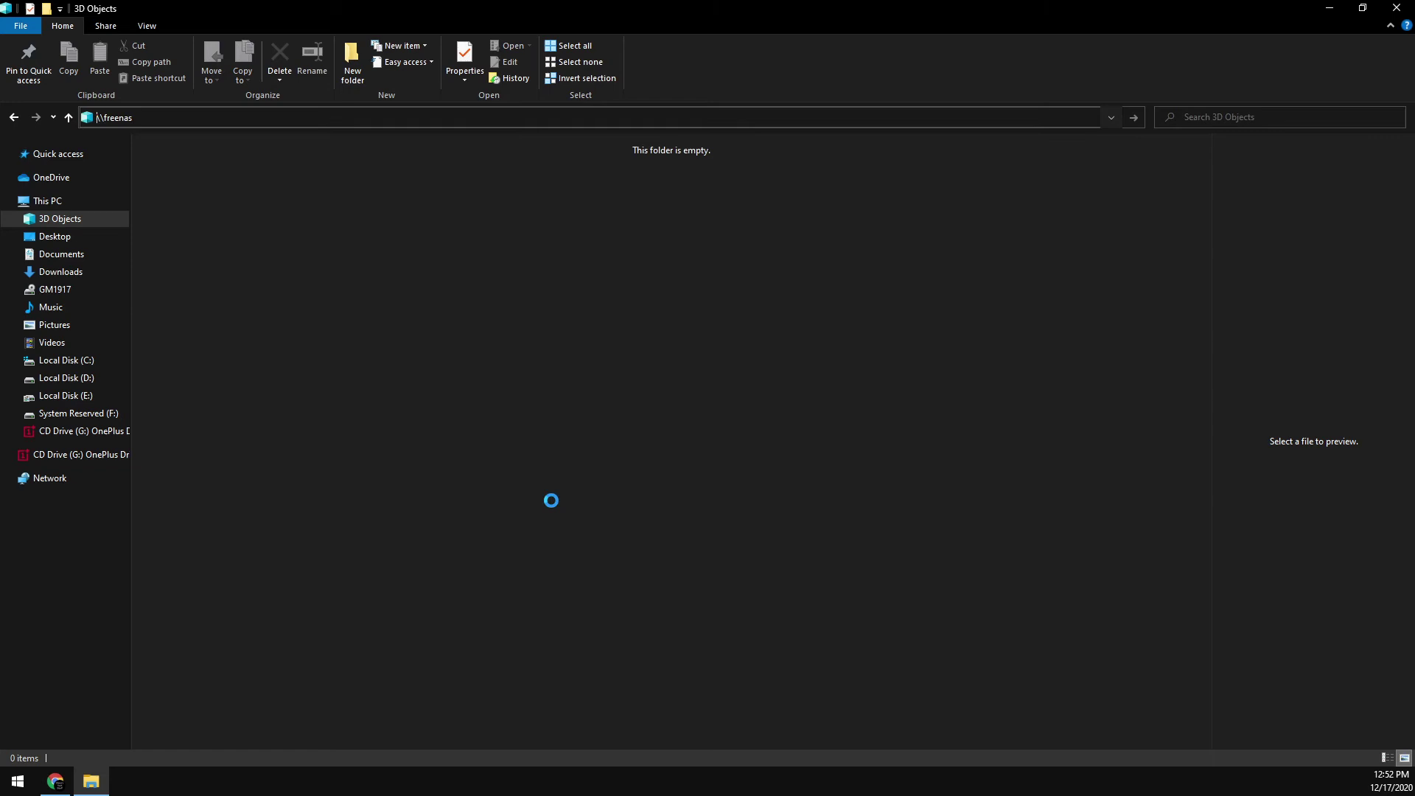
key("Return")
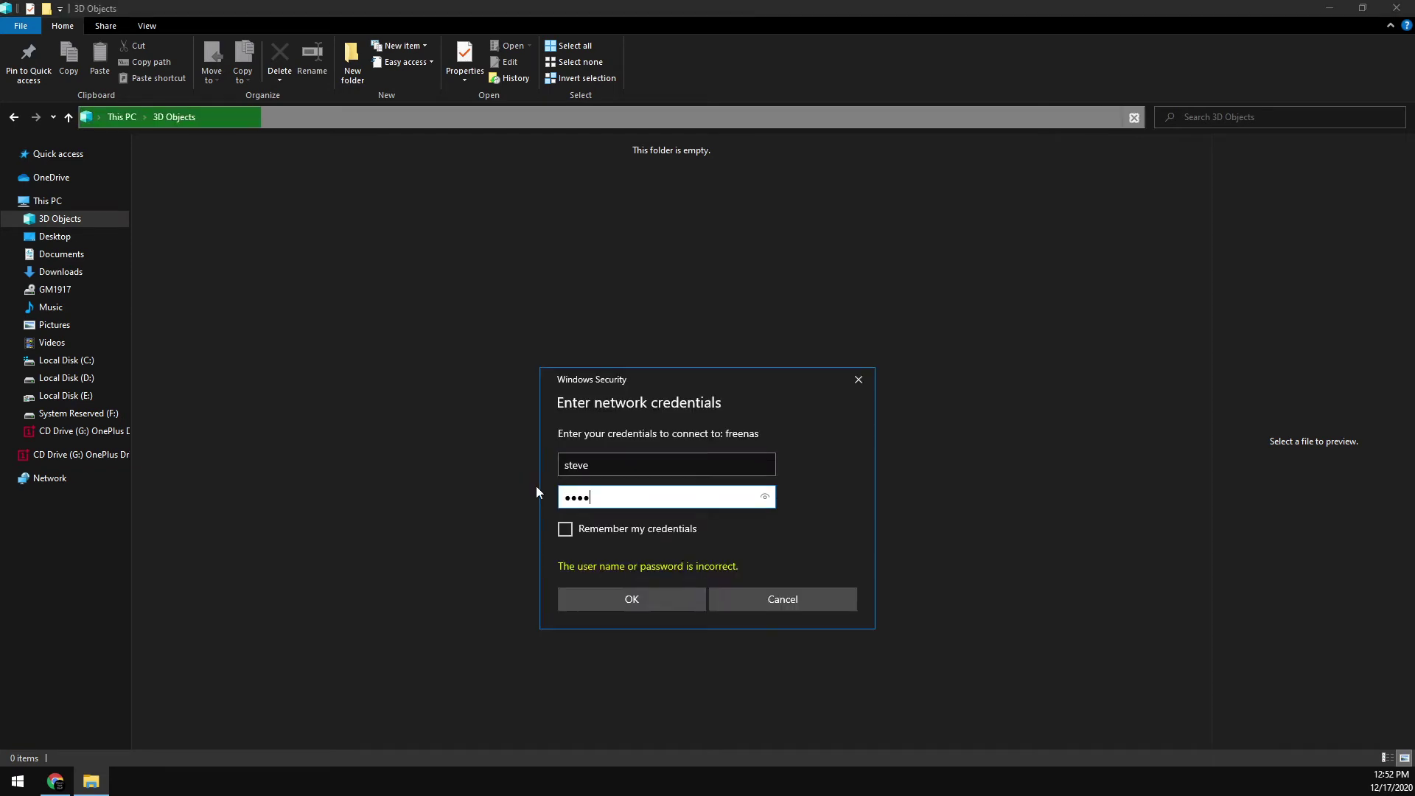
key("Return")
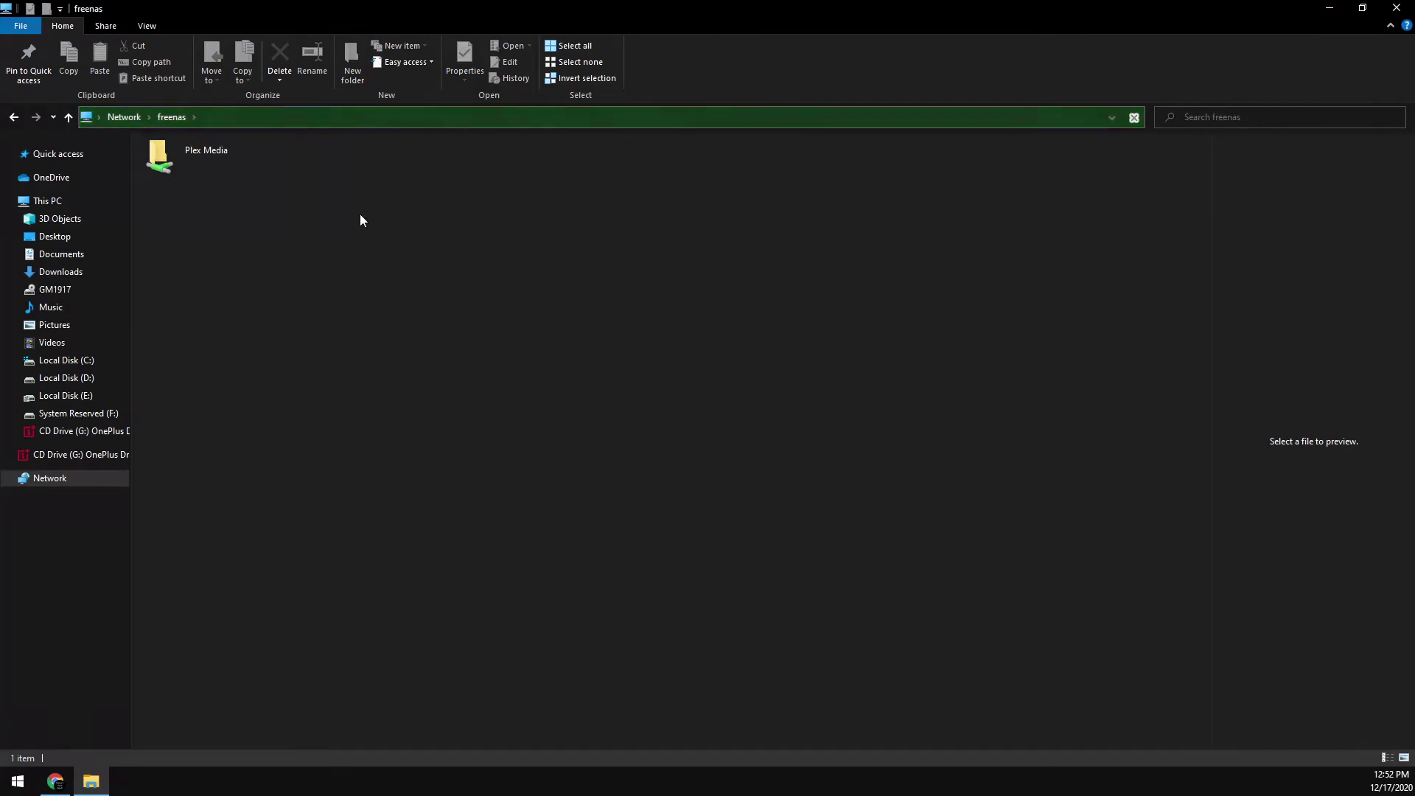
double_click(214, 157)
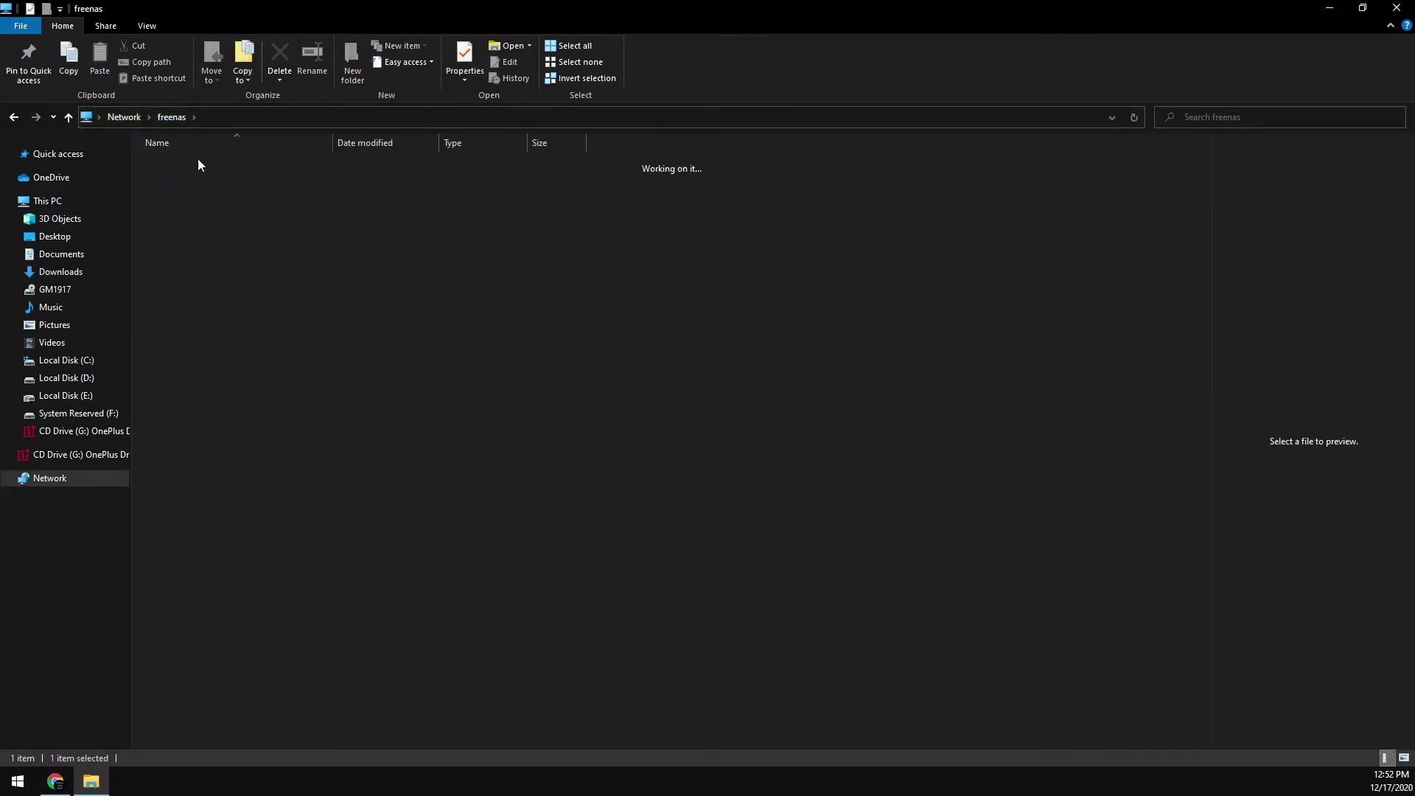
Create two new folders named tv and movie inside Plex Media
right_click(375, 259)
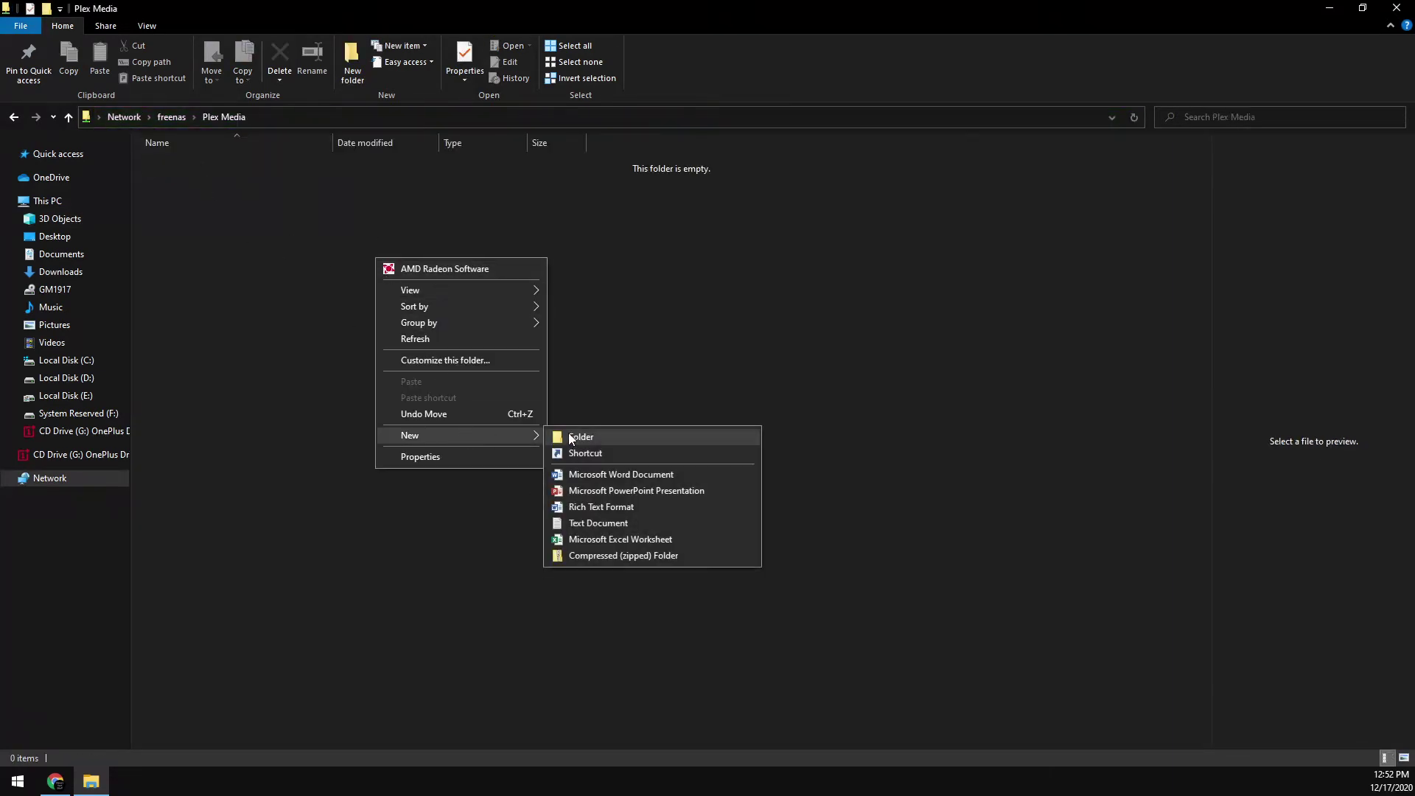
left_click(565, 436)
type("tv")
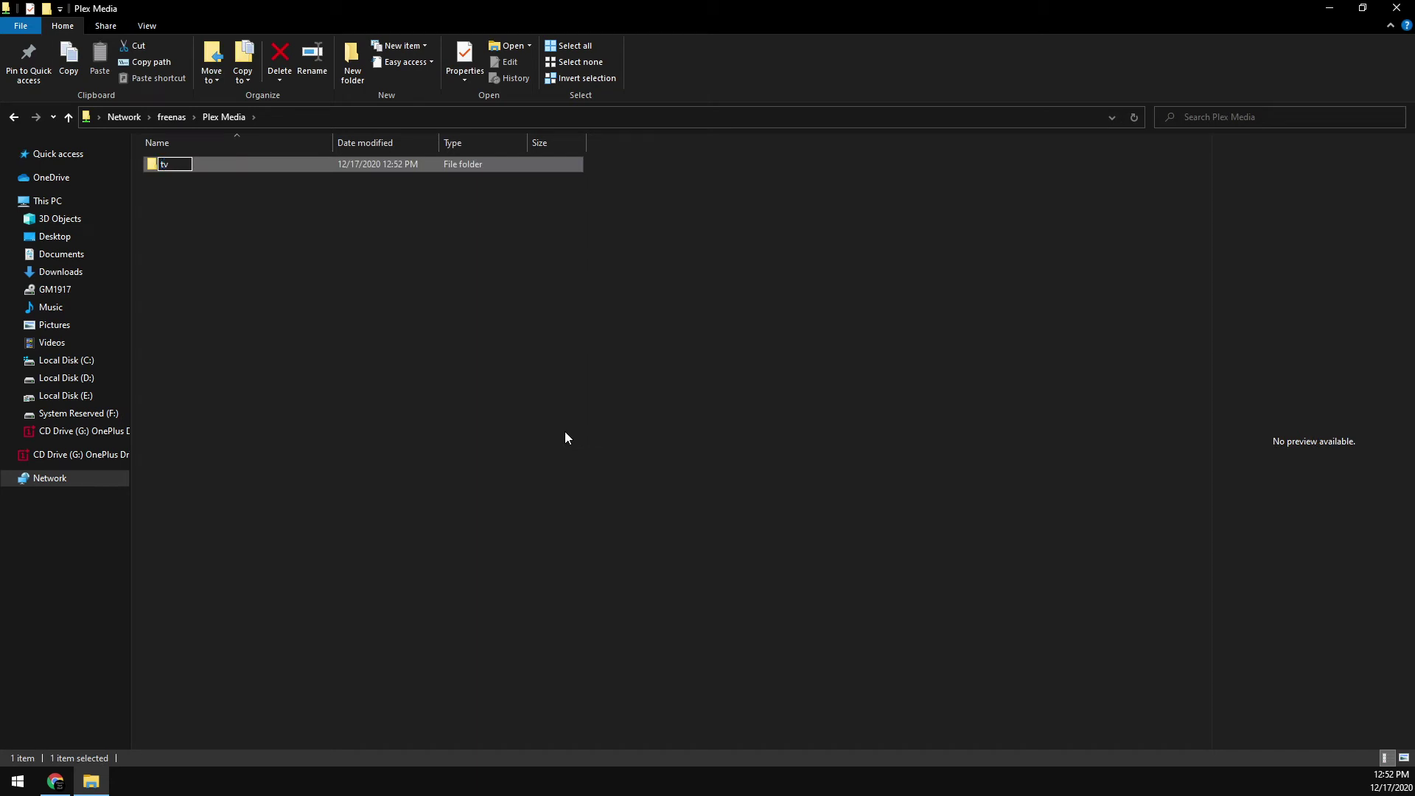
key("Return")
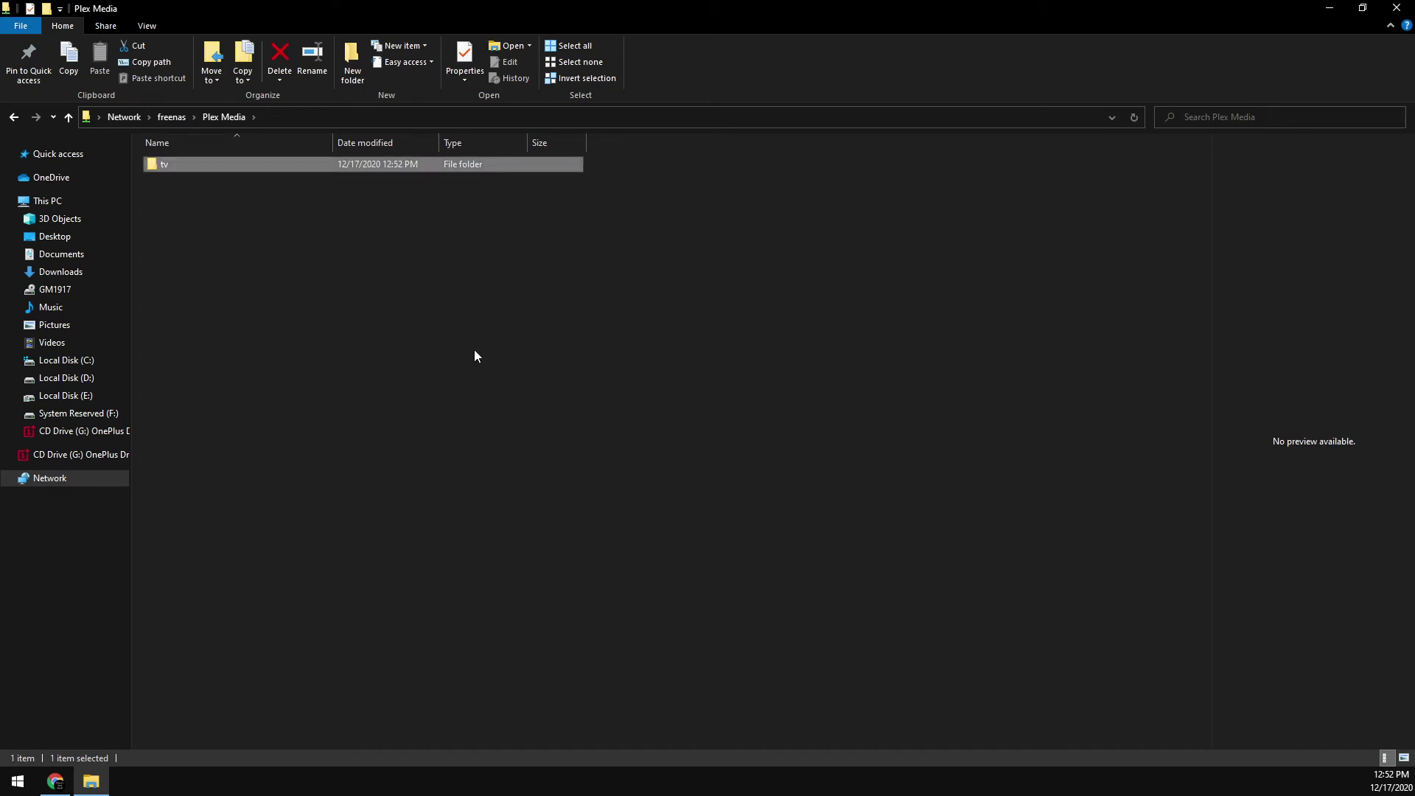
right_click(373, 262)
mouse_move(467, 441)
left_click(582, 437)
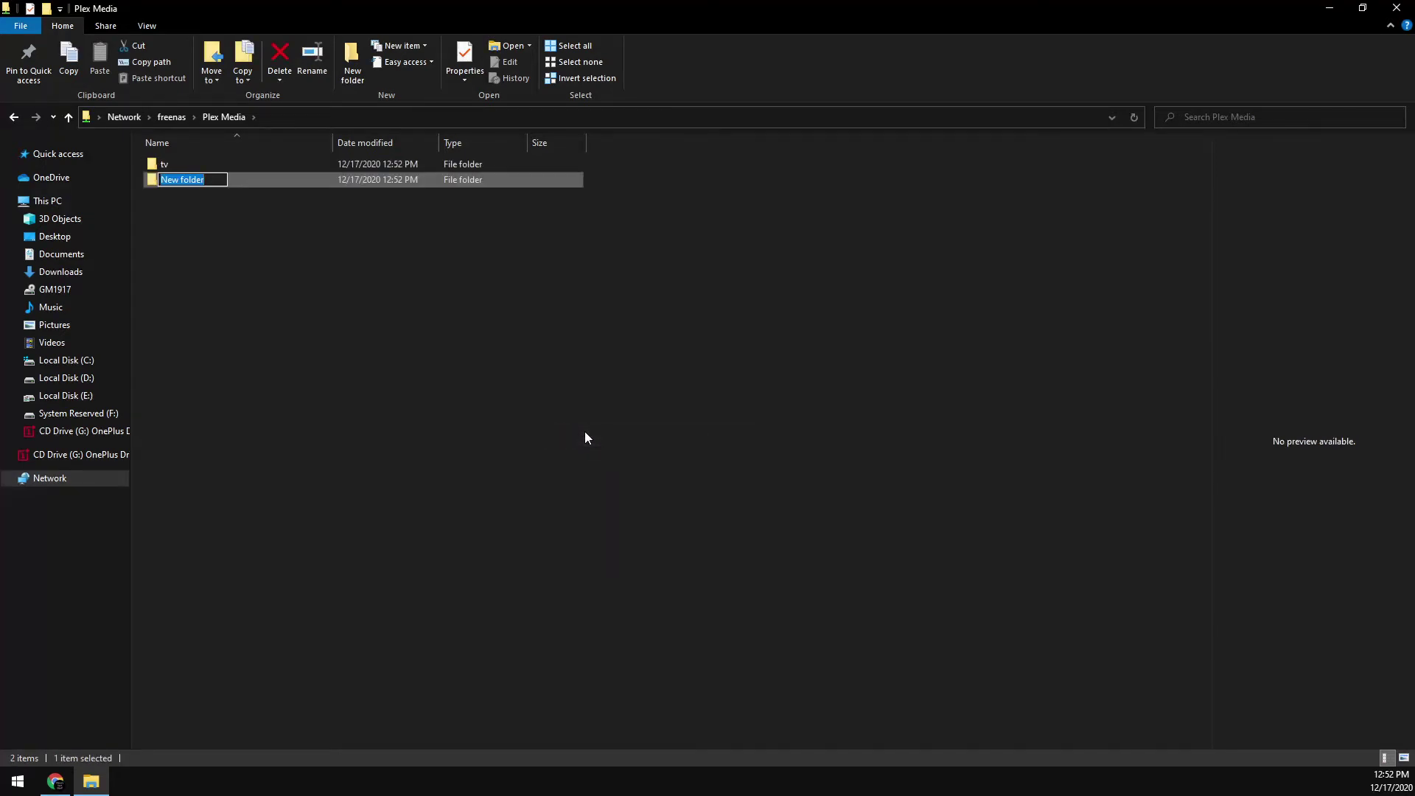
type("movie")
key("Return")
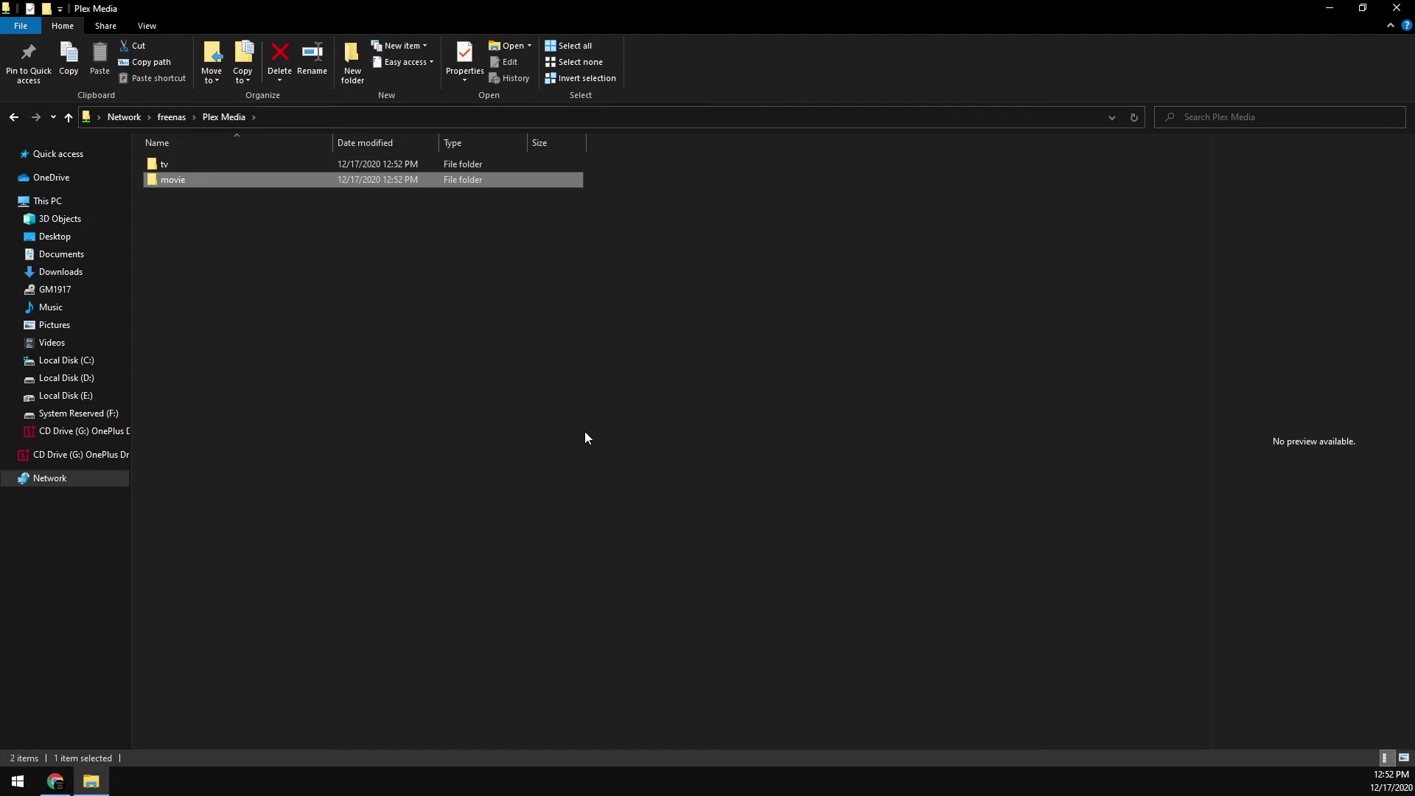
left_click(249, 544)
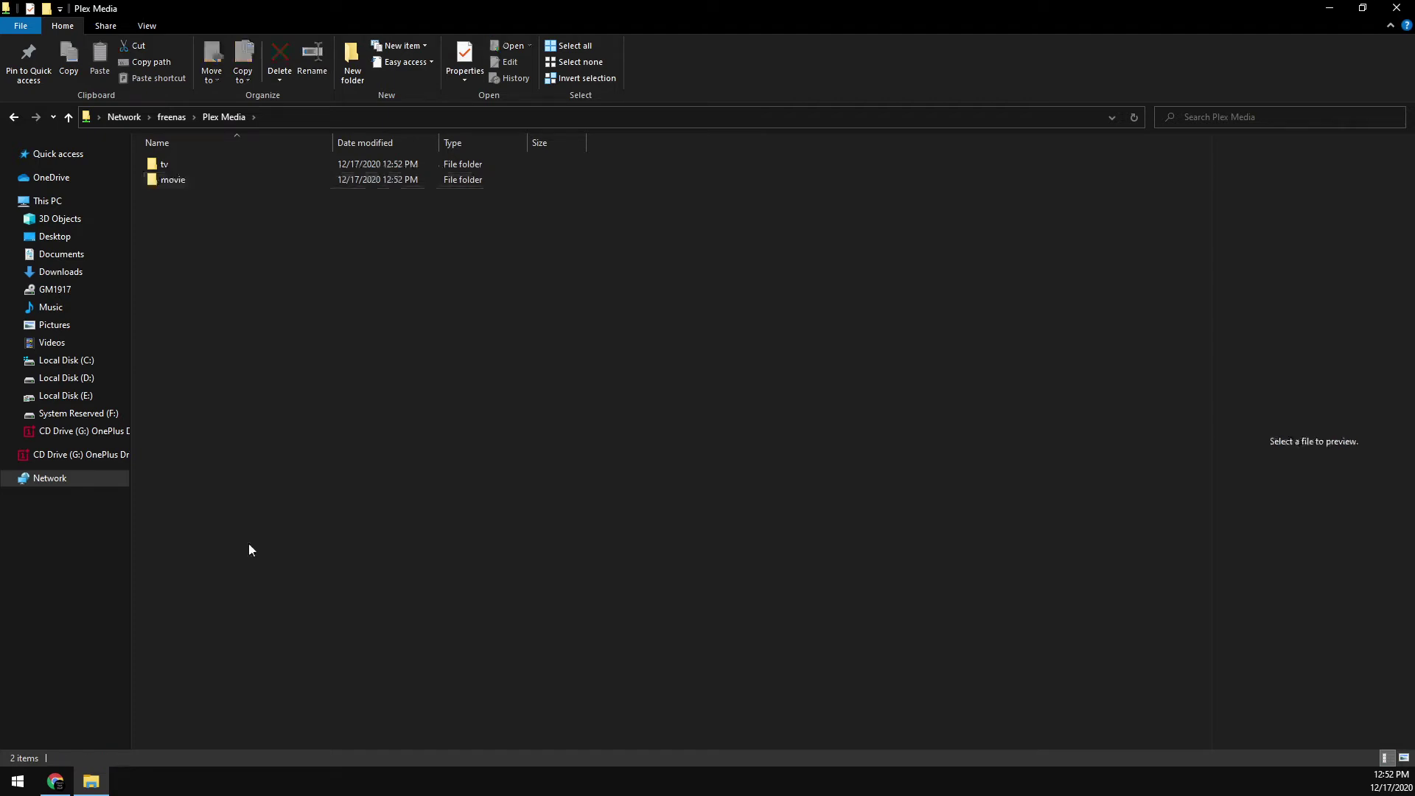
On the Plugins page, choose Pool for plugin and jail storage, then view Plex Media Server
left_click(58, 783)
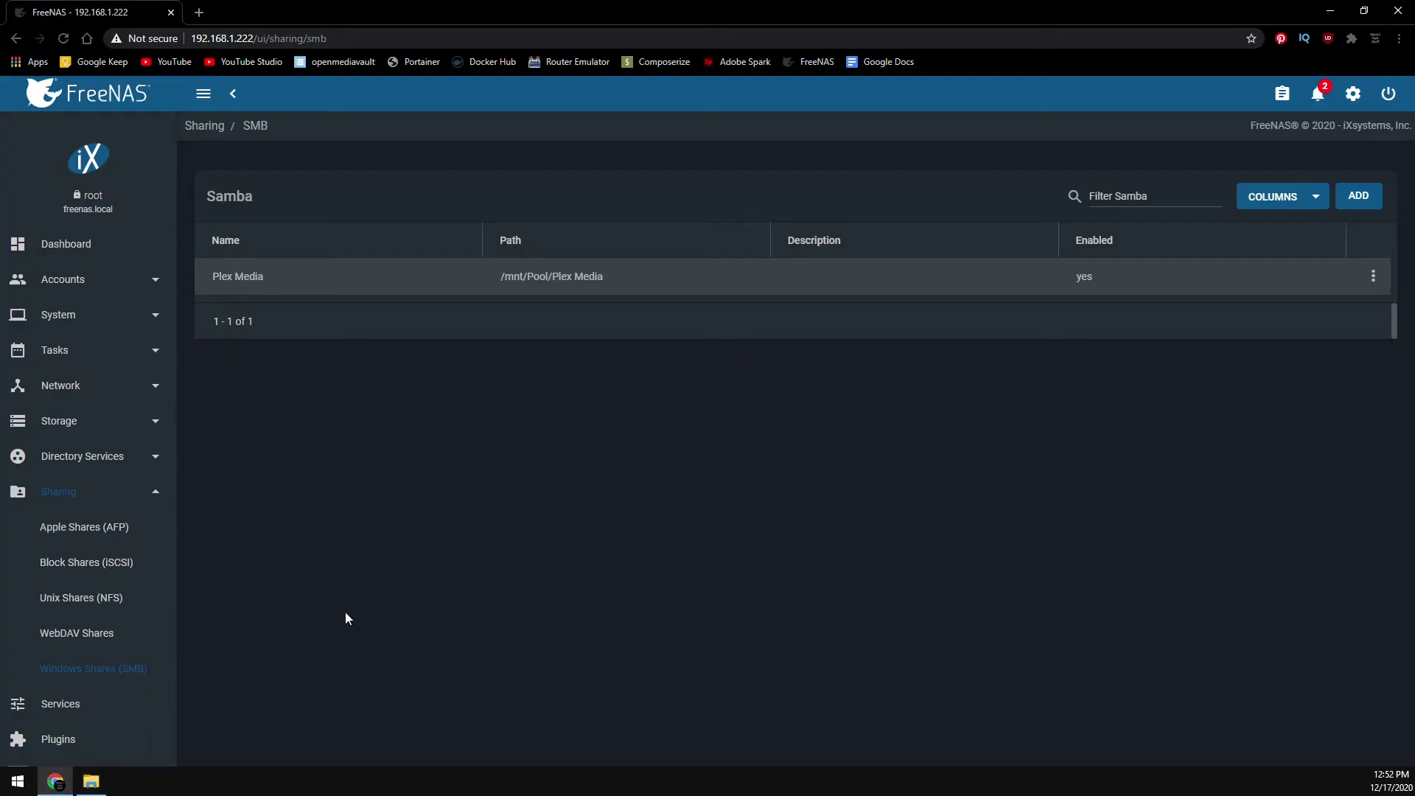
left_click(60, 740)
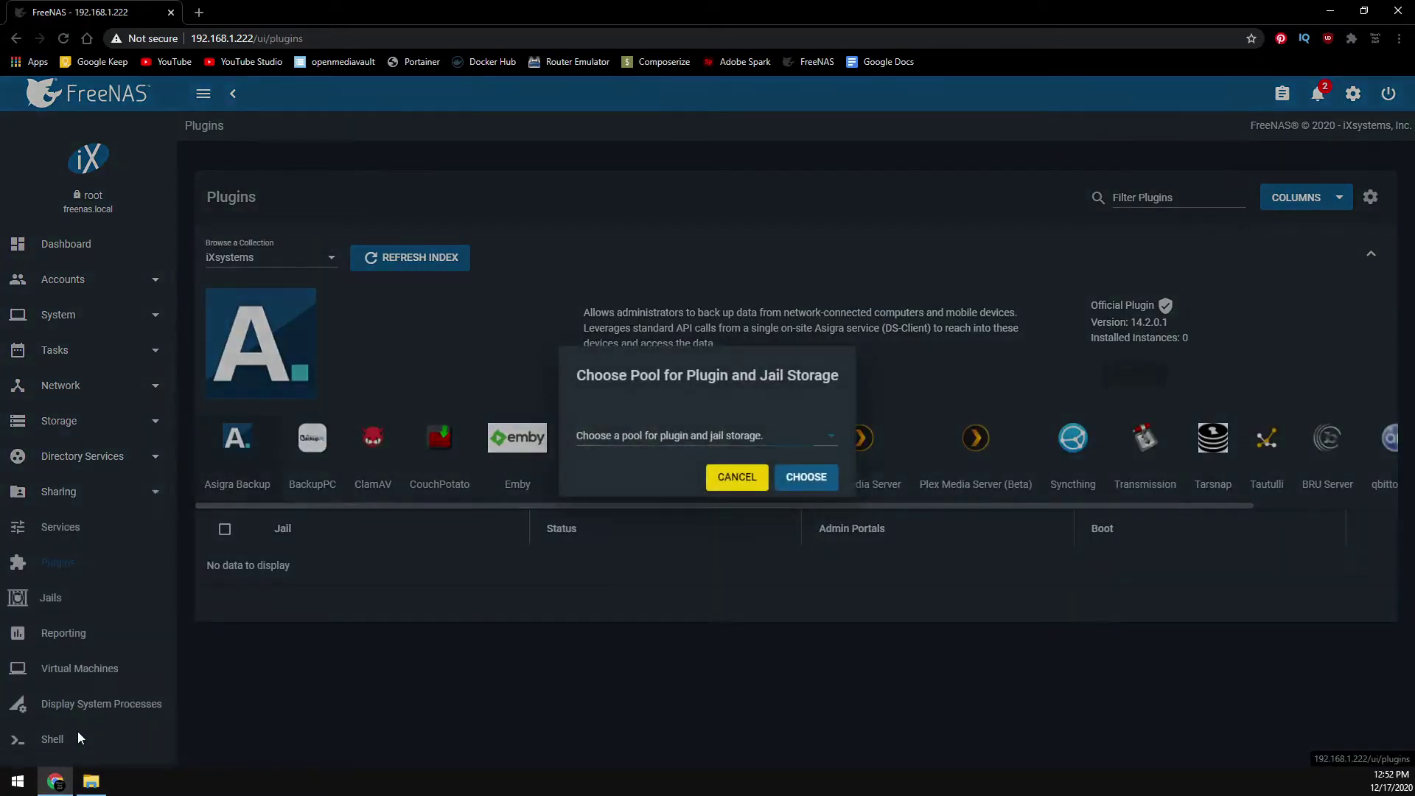
left_click(667, 440)
left_click(601, 443)
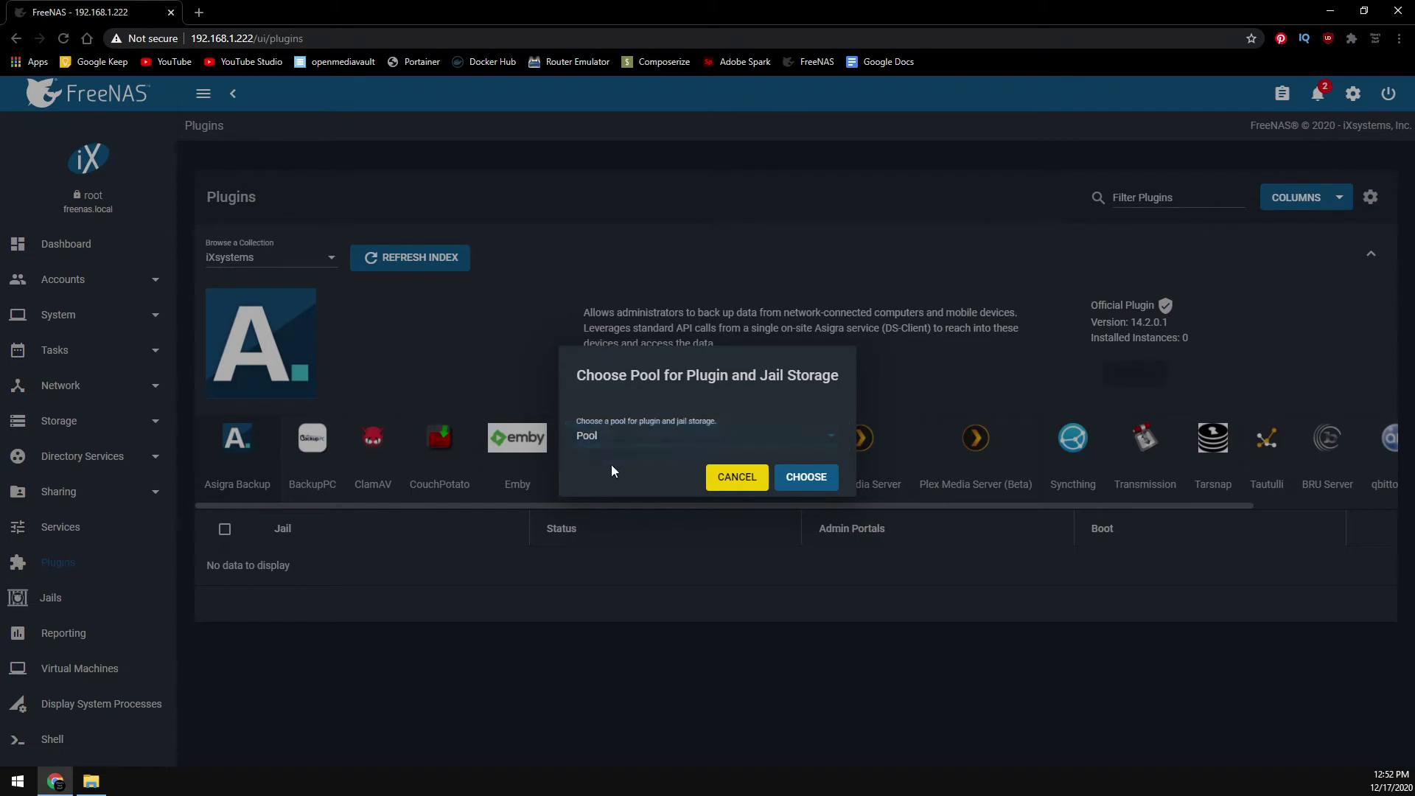
left_click(803, 480)
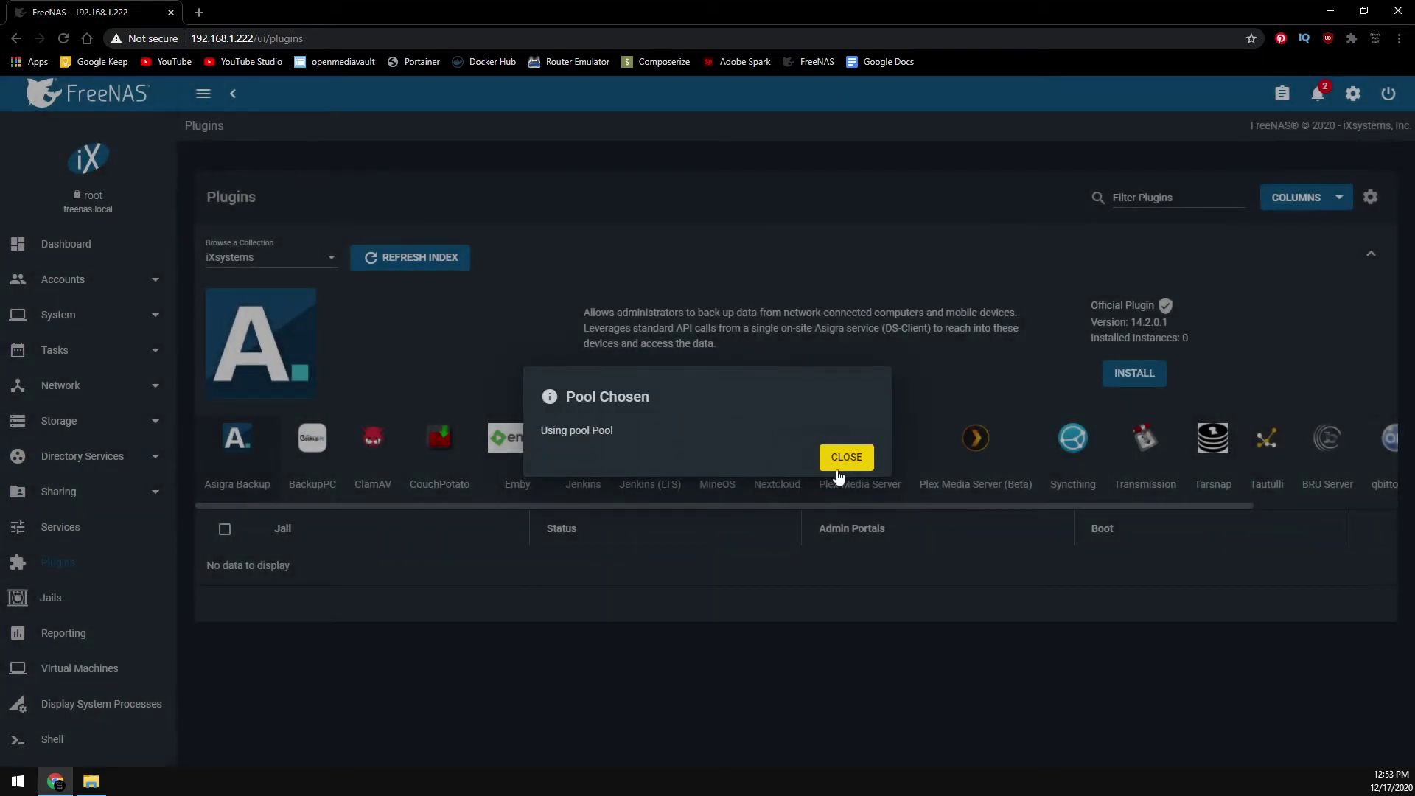
left_click(807, 498)
left_click(865, 470)
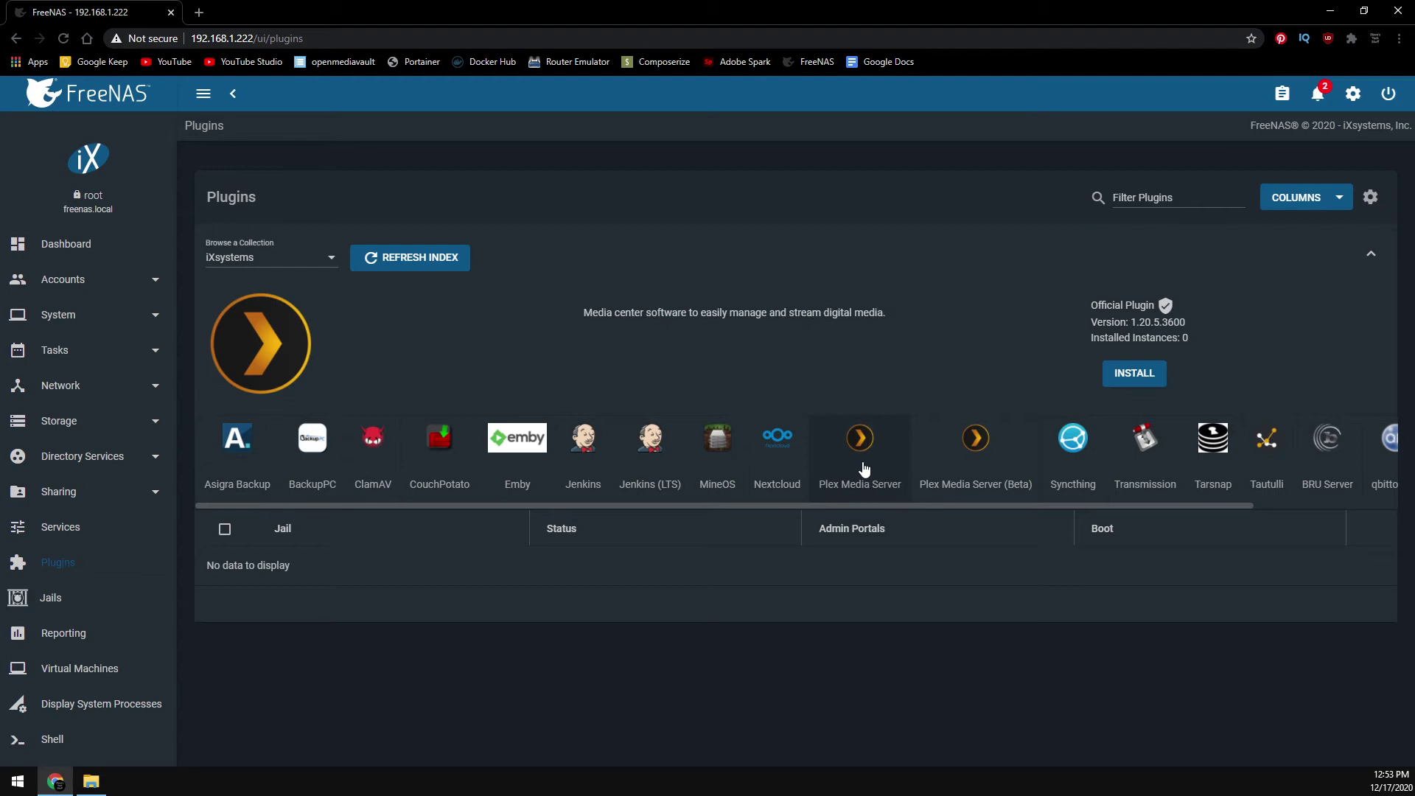
Install Plex Media Server with DHCP and jail name 'Plex', then close the success dialog
left_click(1122, 376)
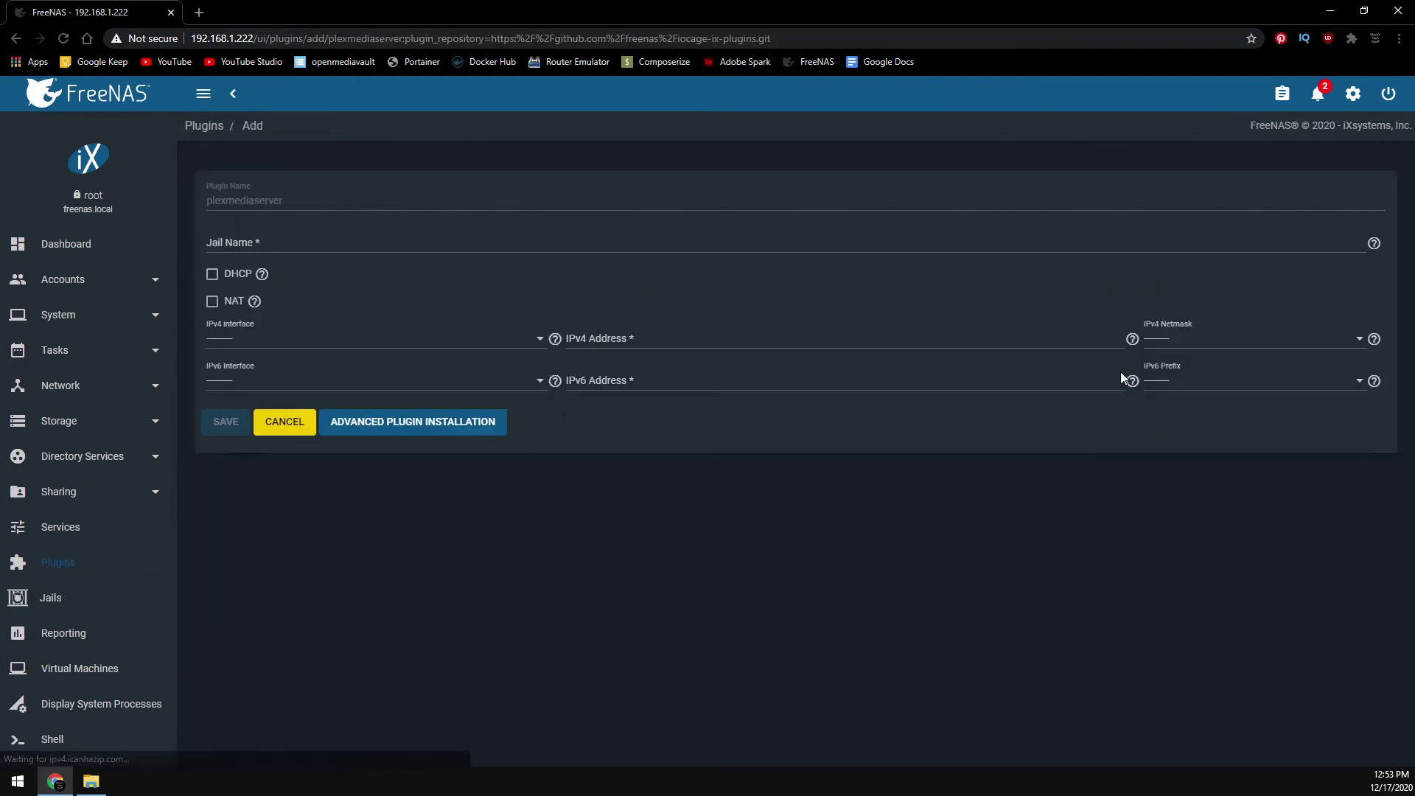
left_click(213, 274)
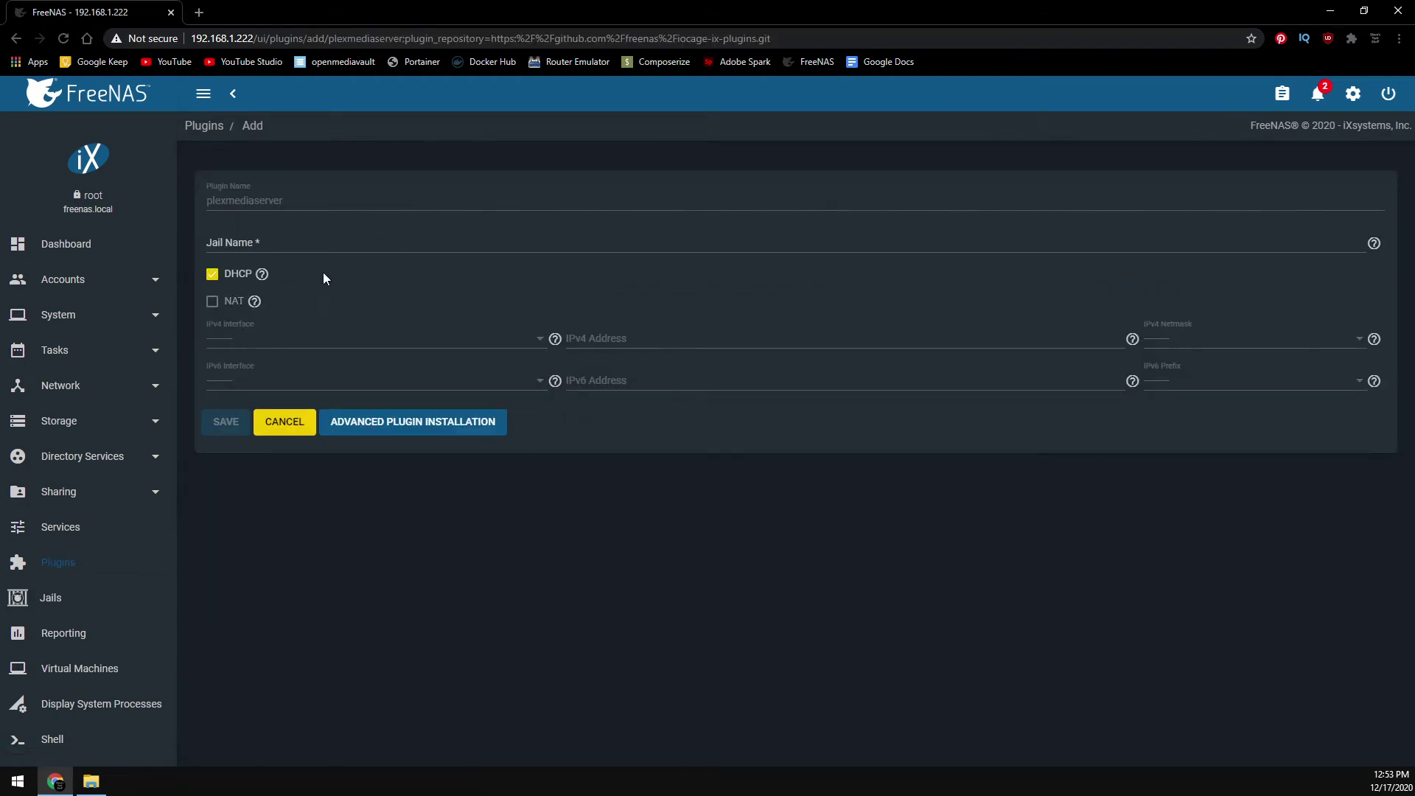
left_click(327, 239)
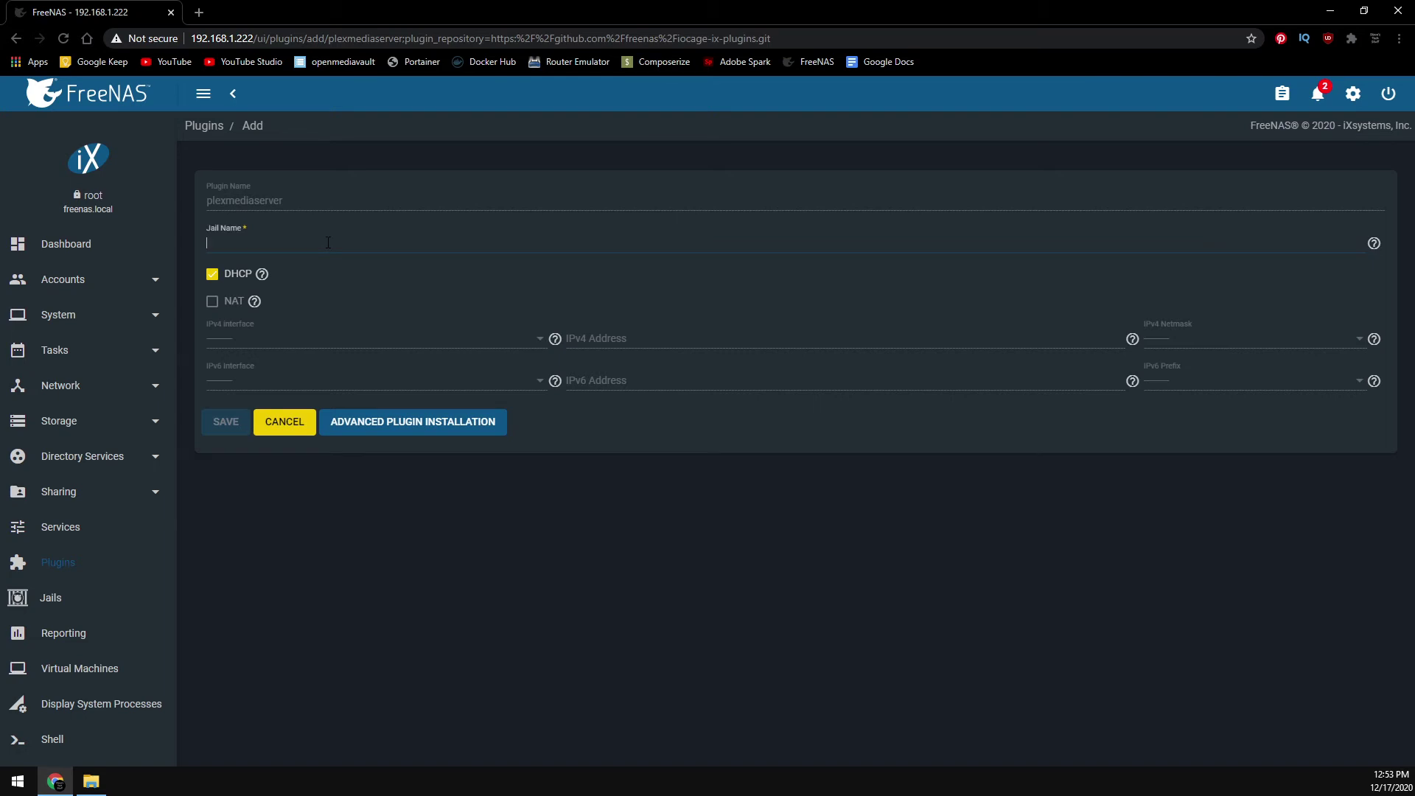
type("Plex")
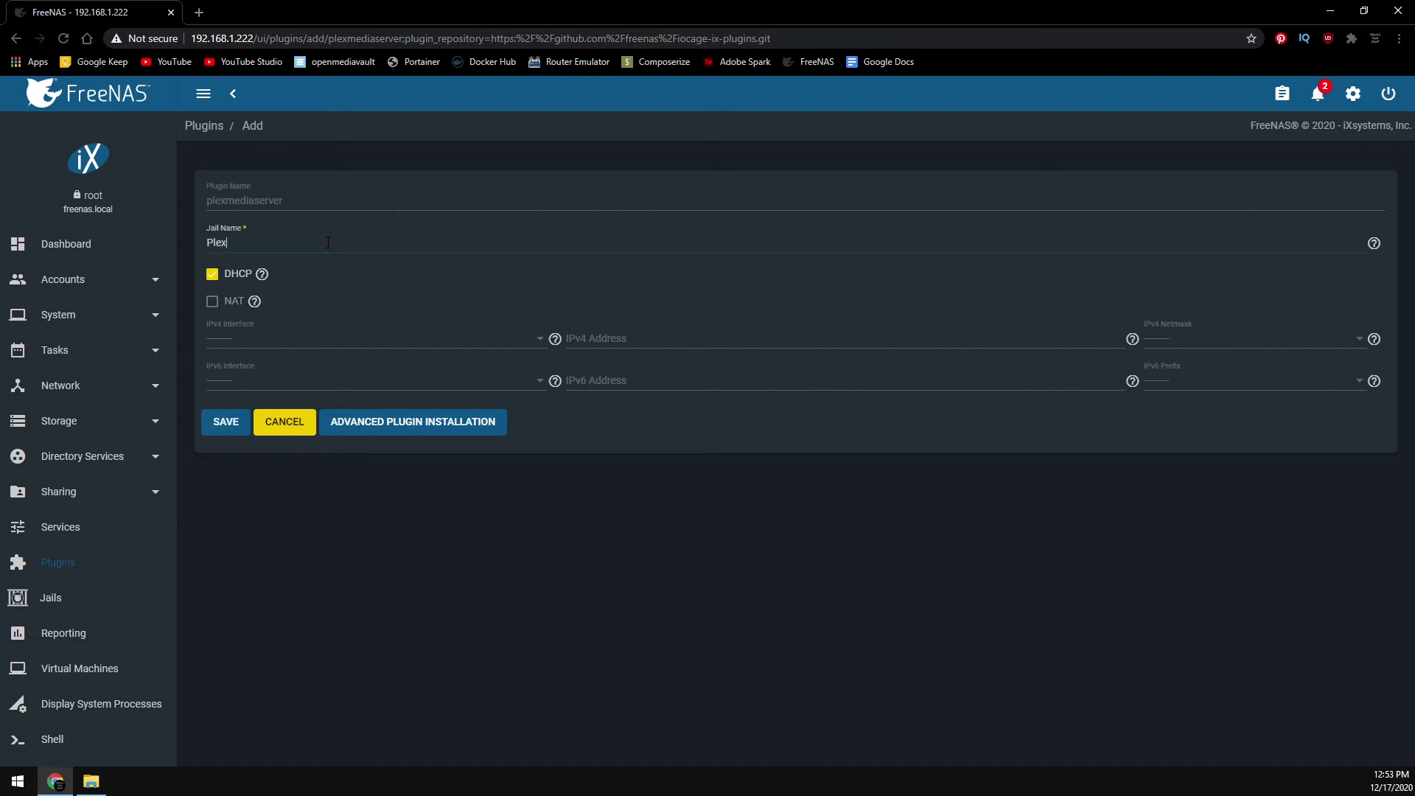
left_click(233, 424)
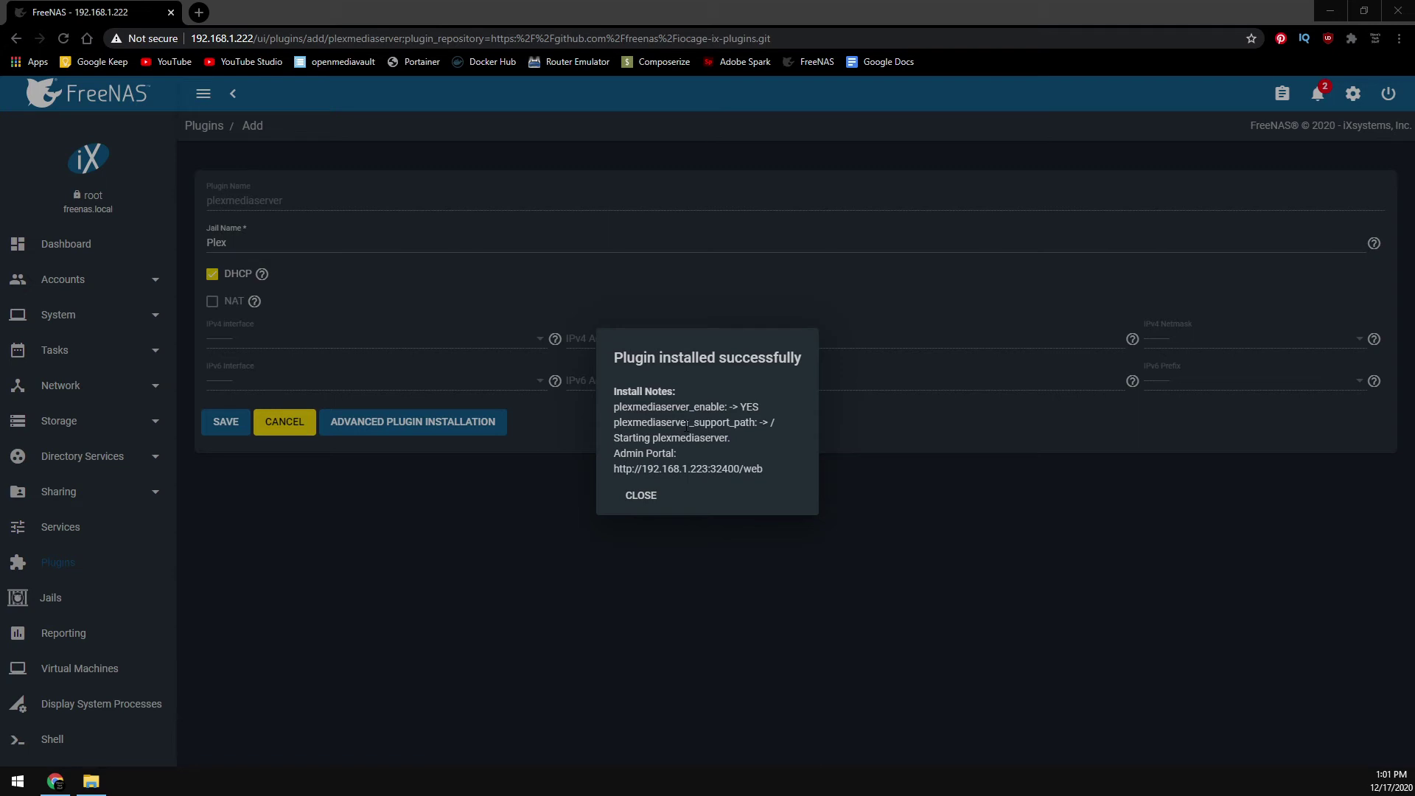
left_click(644, 498)
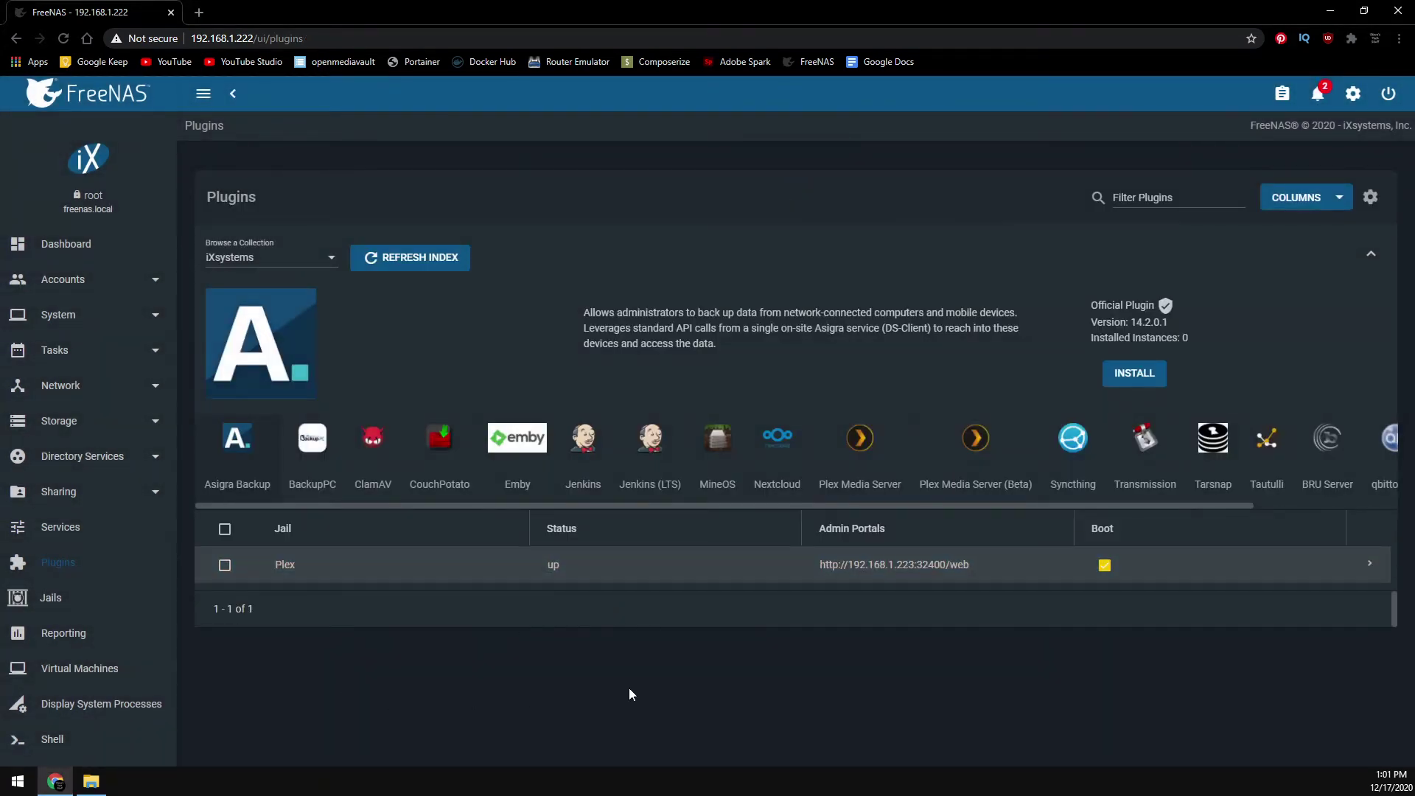
Stop the Plex jail and add a mount point from /mnt/Pool/Plex Media to root/media
left_click(1293, 569)
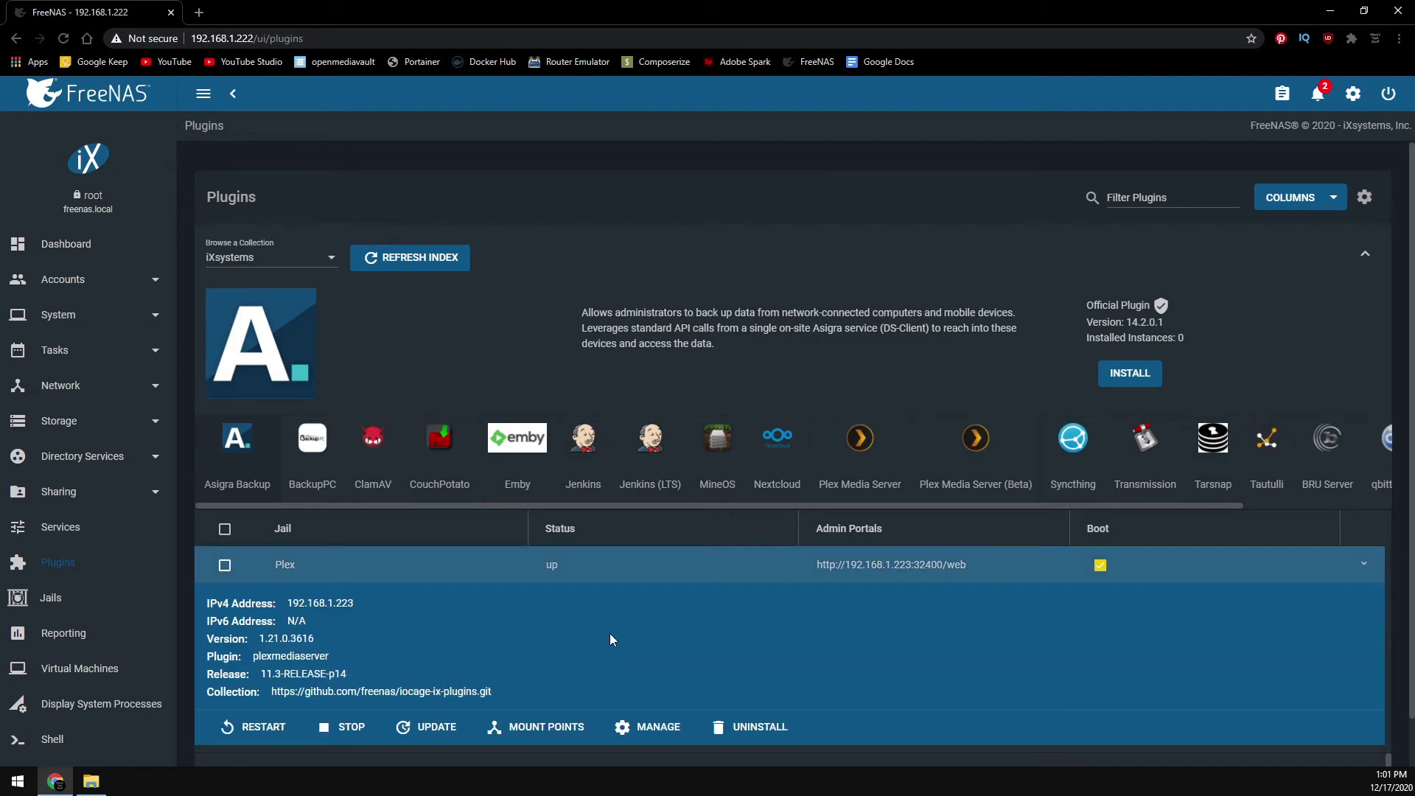
left_click(353, 721)
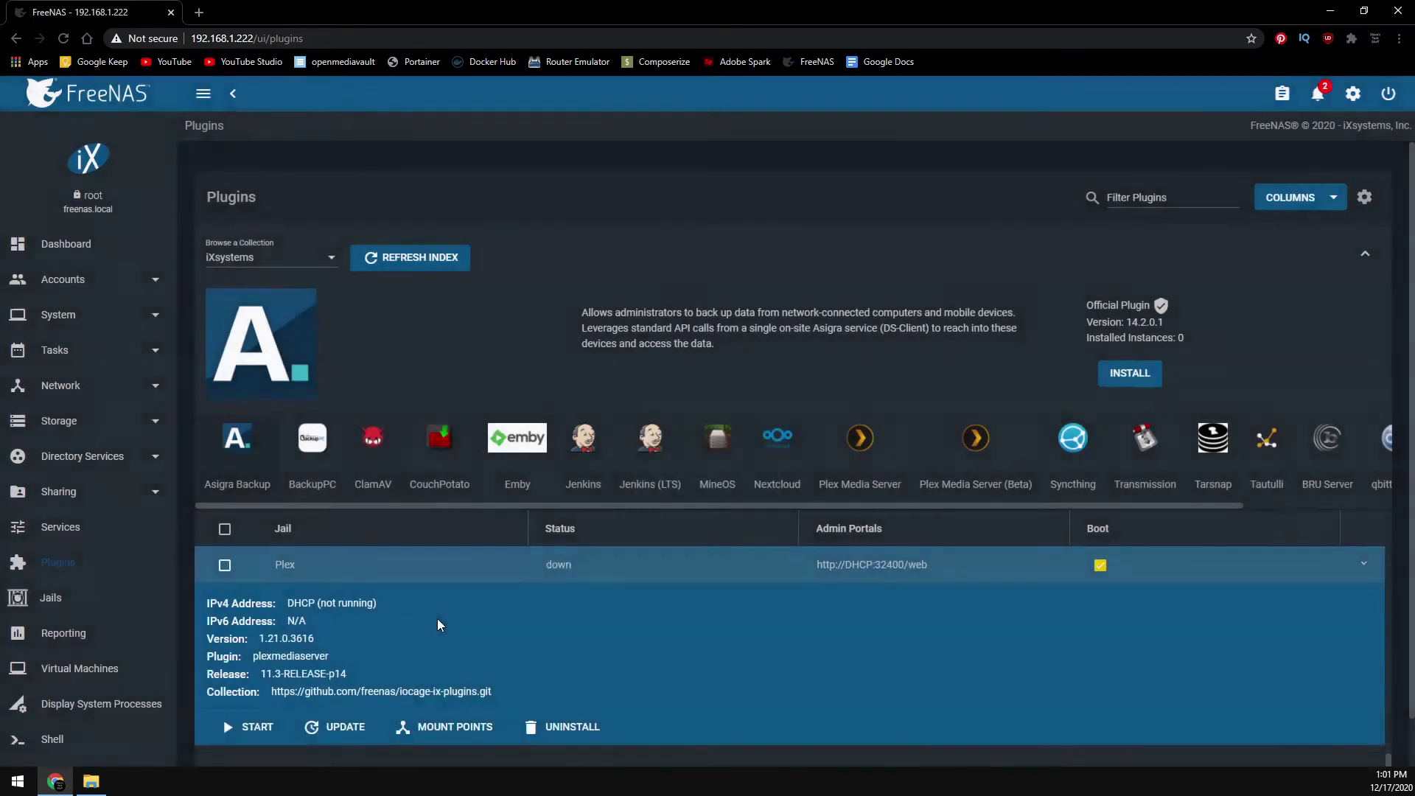
left_click(451, 726)
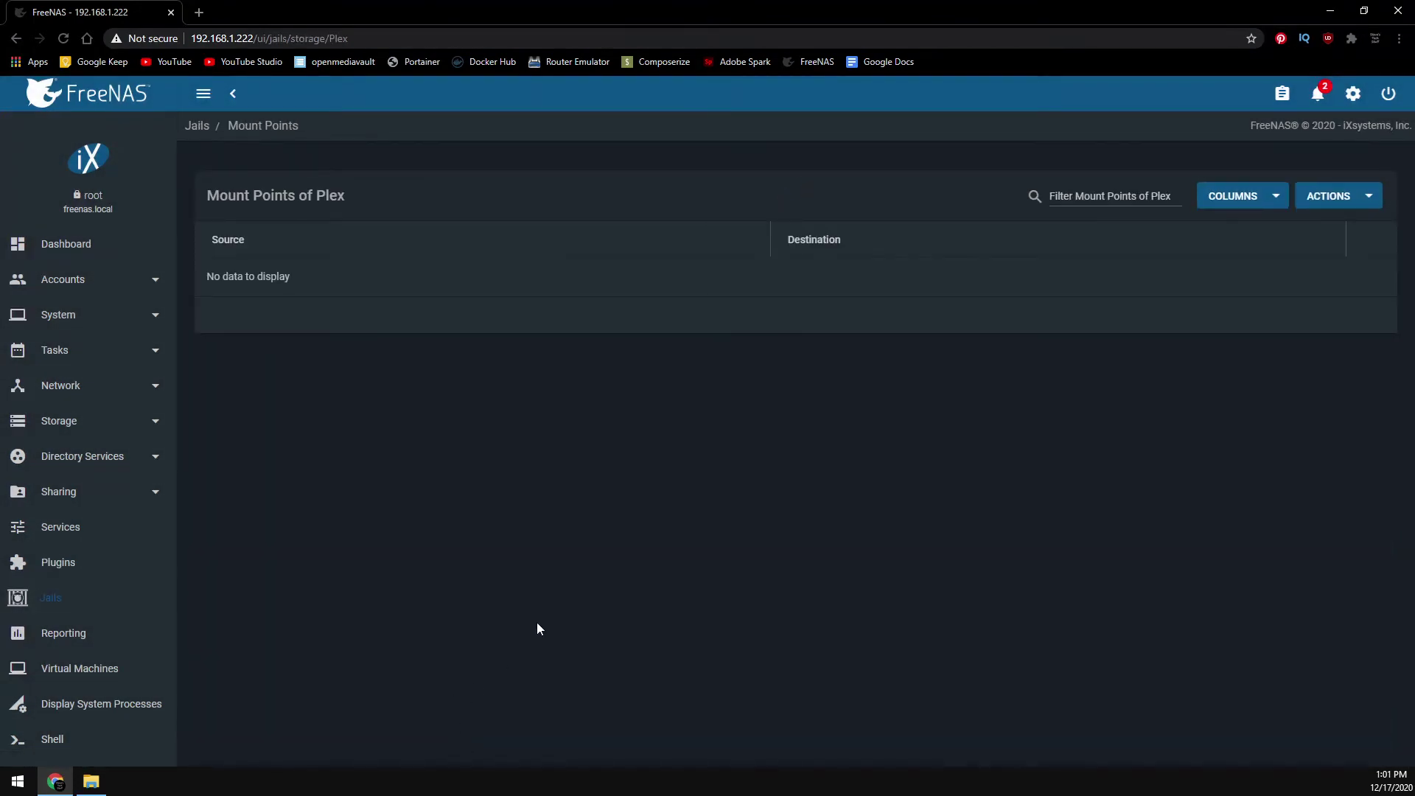
left_click(1334, 196)
left_click(1228, 226)
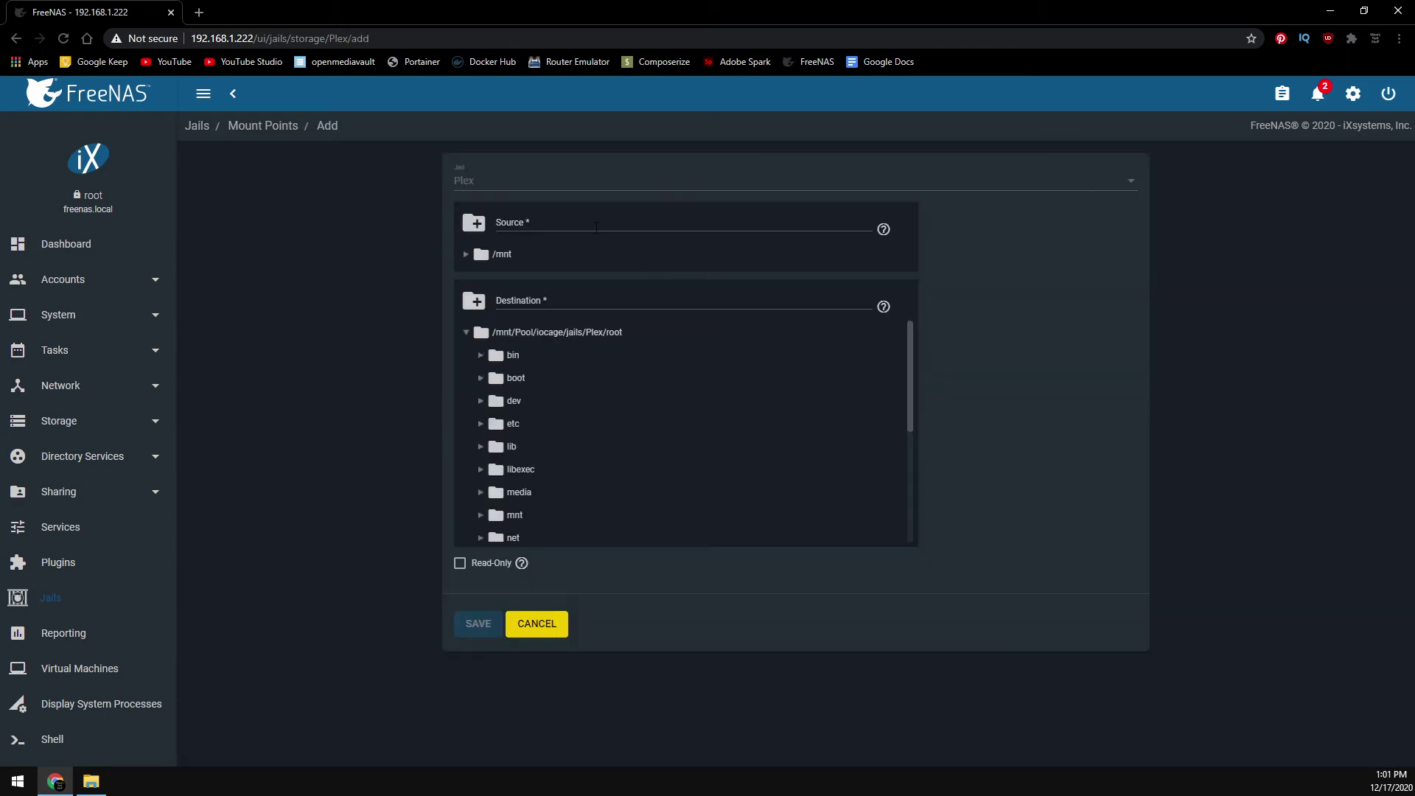
left_click(466, 255)
left_click(480, 277)
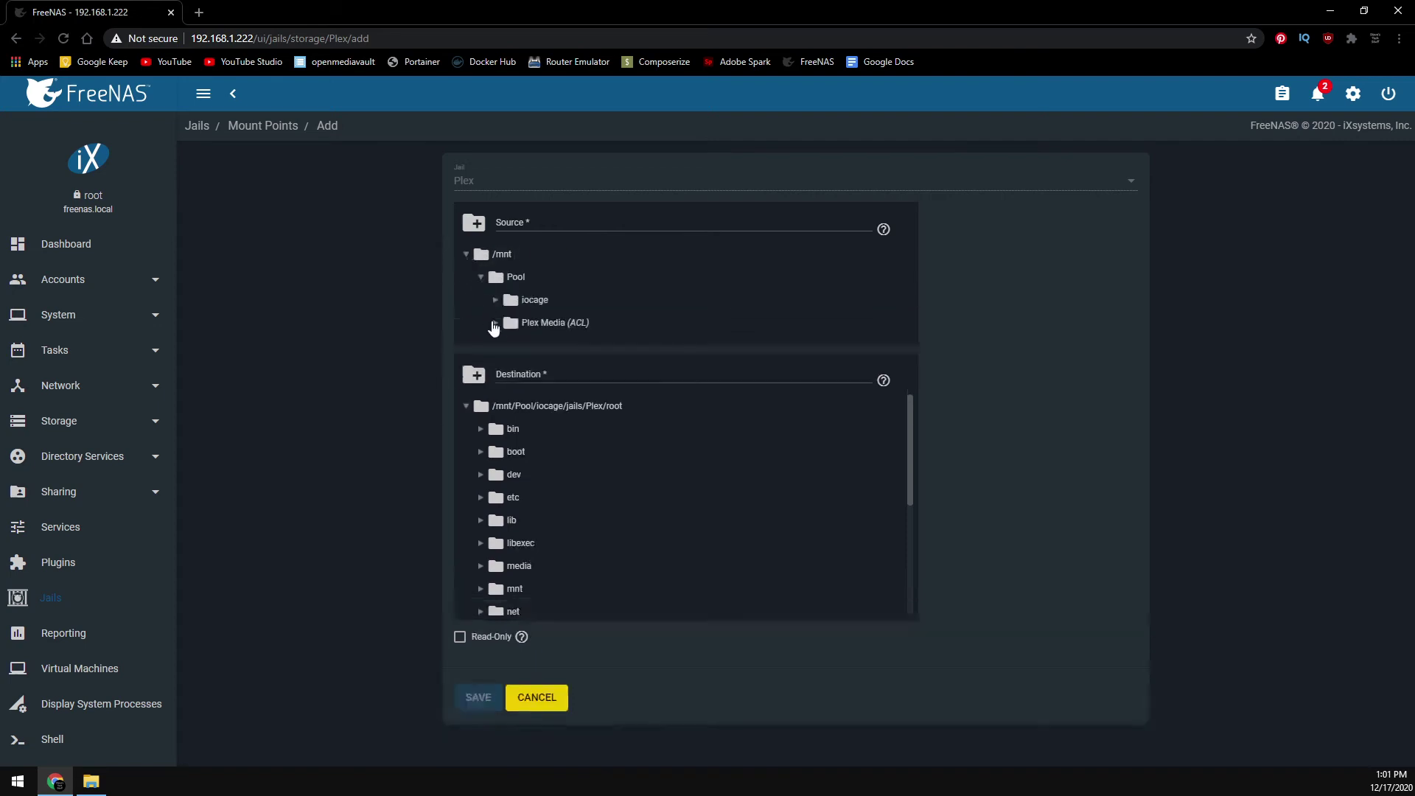
left_click(541, 330)
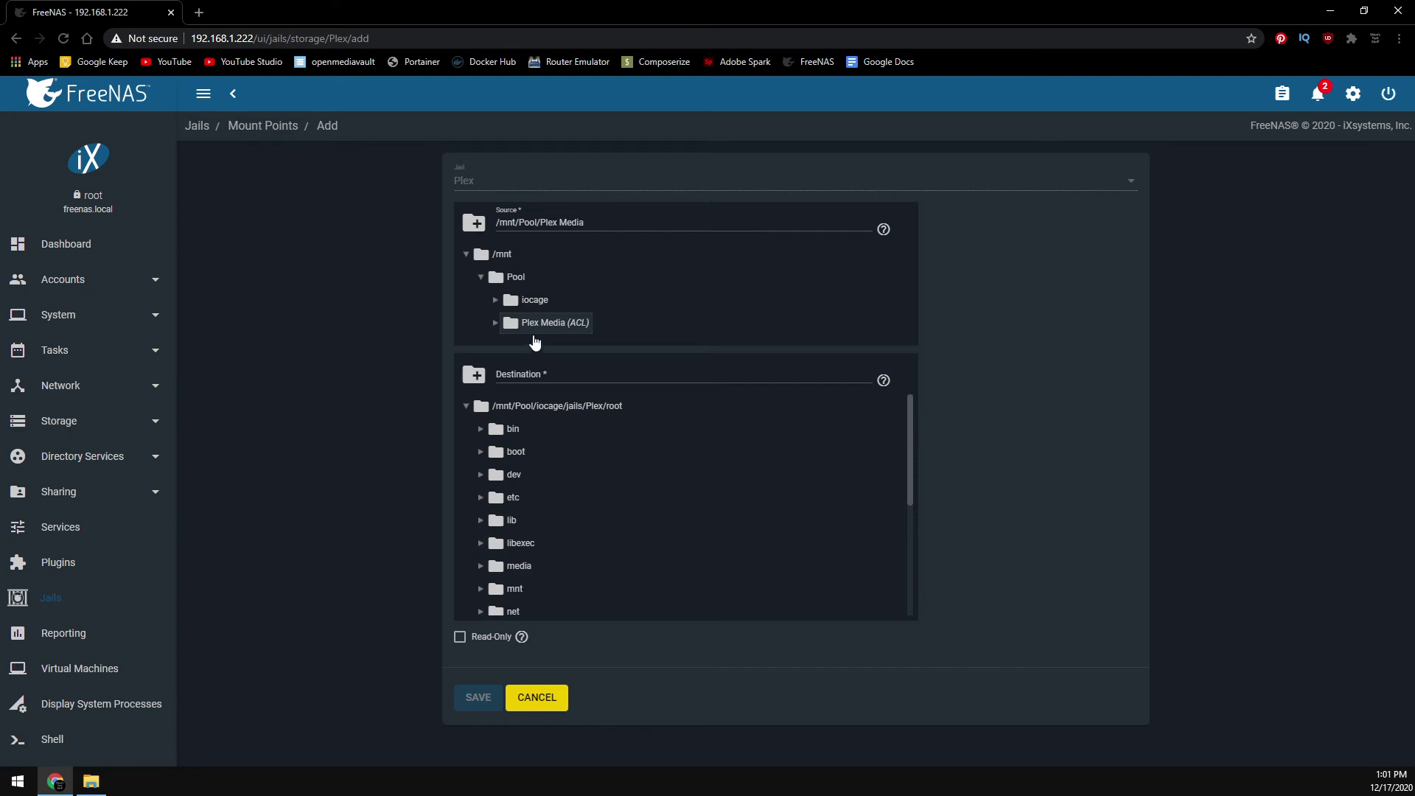
left_click(523, 566)
scroll(516, 568, "down", 2)
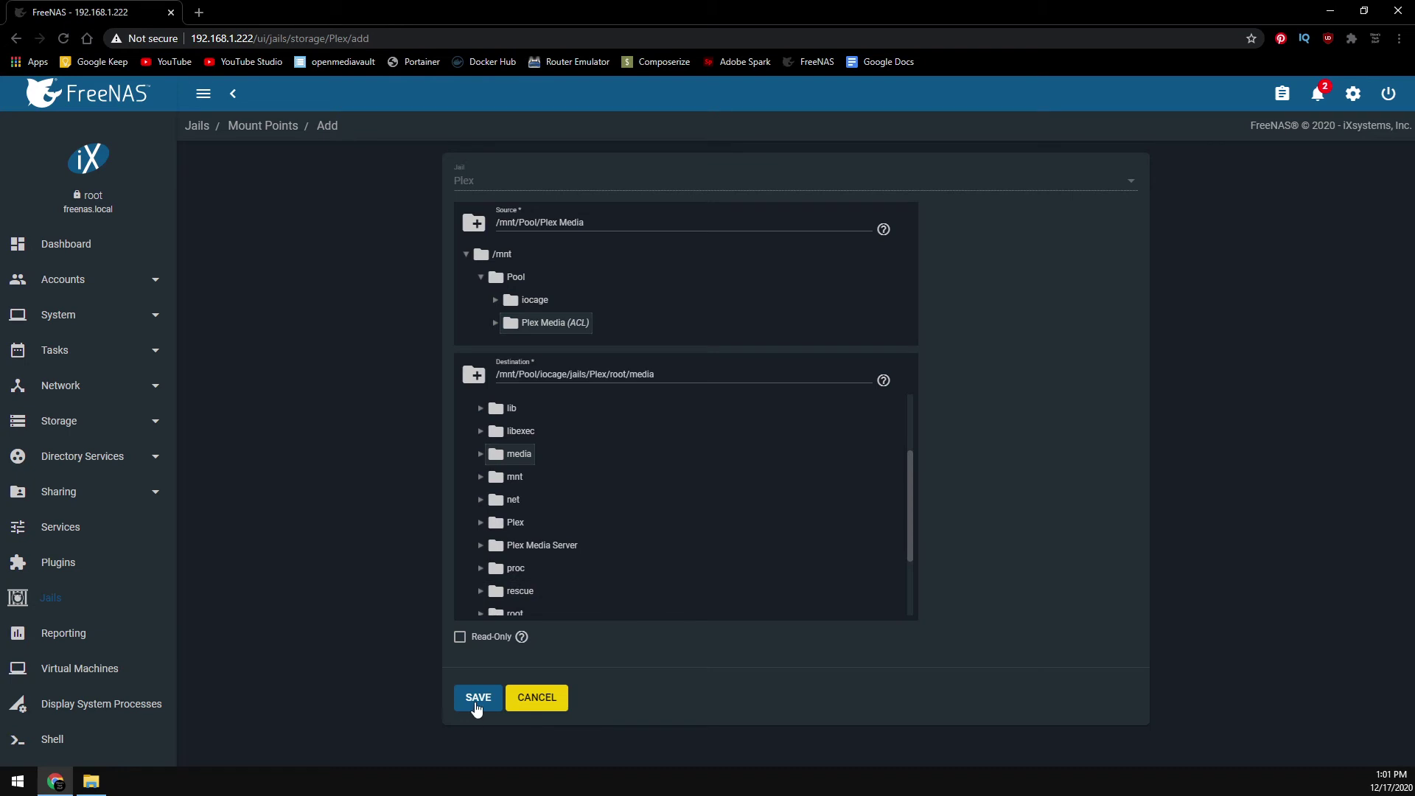
left_click(479, 700)
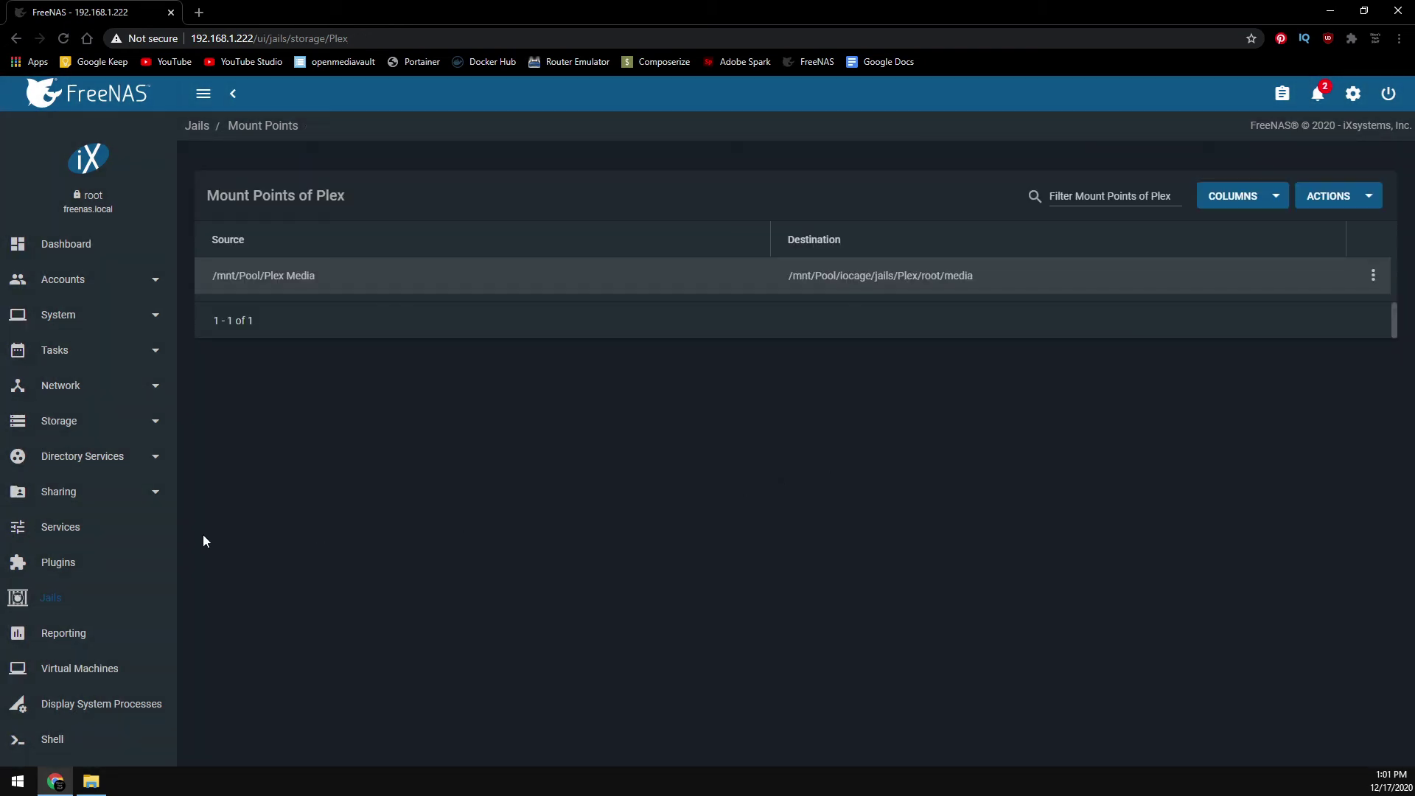
Start the Plex jail again from the Plugins list
left_click(65, 565)
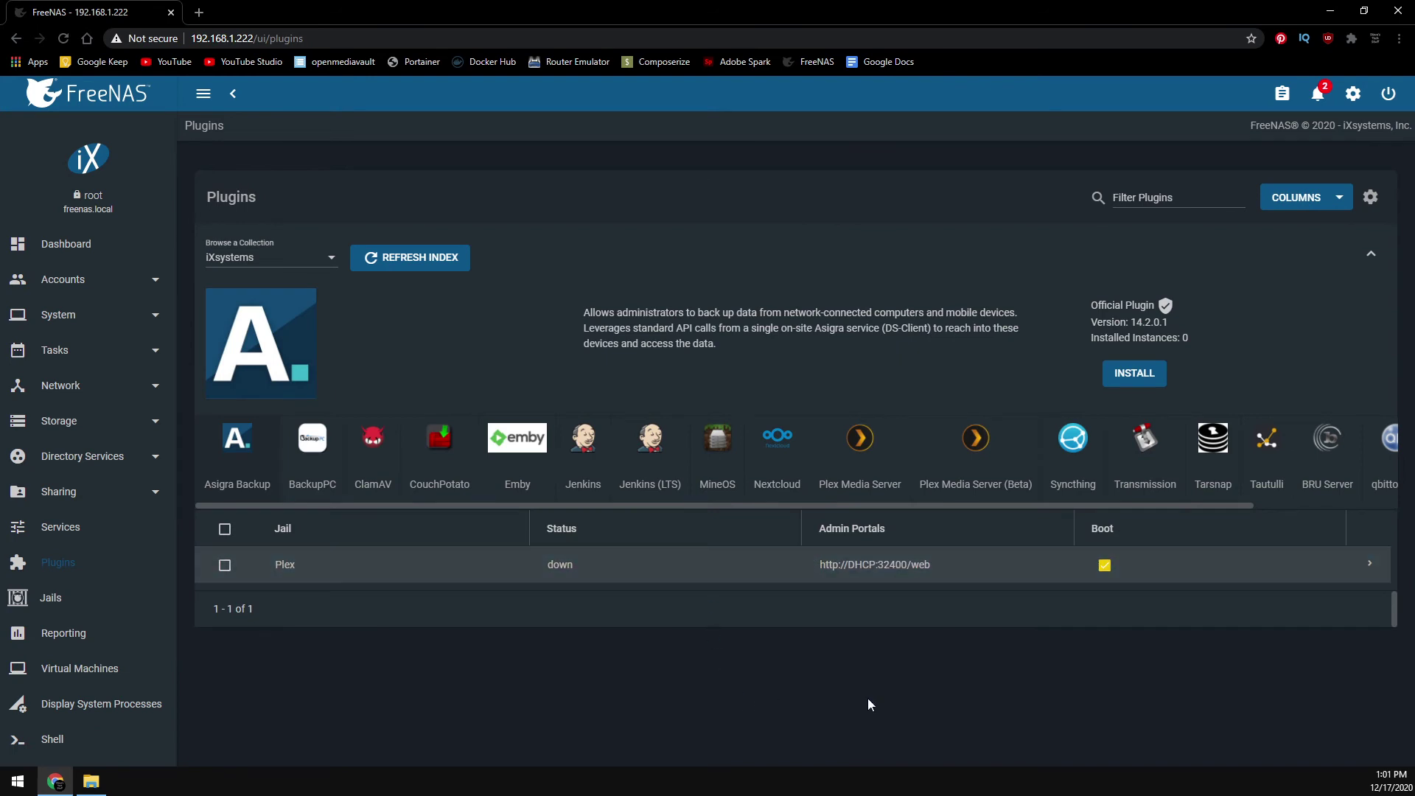
left_click(1369, 565)
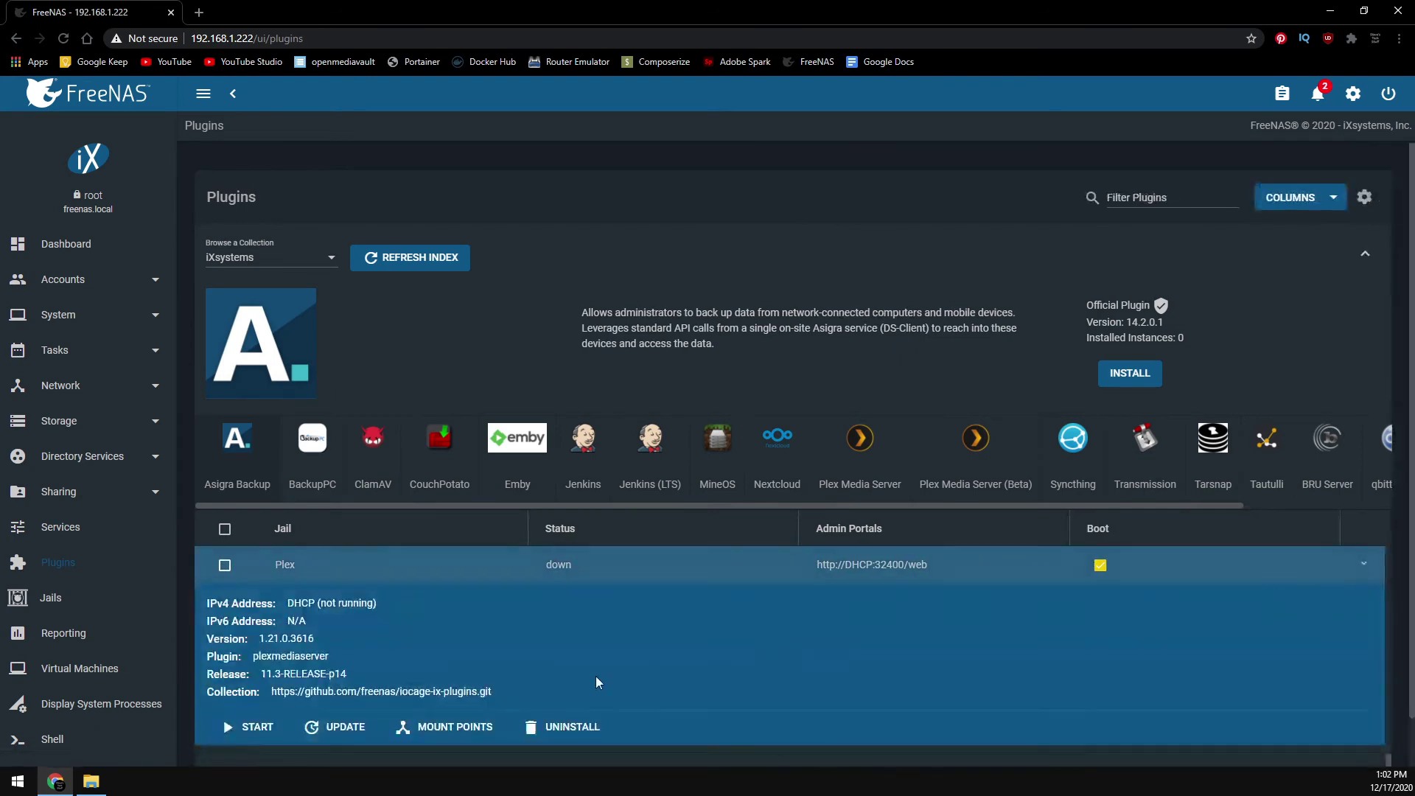
left_click(256, 733)
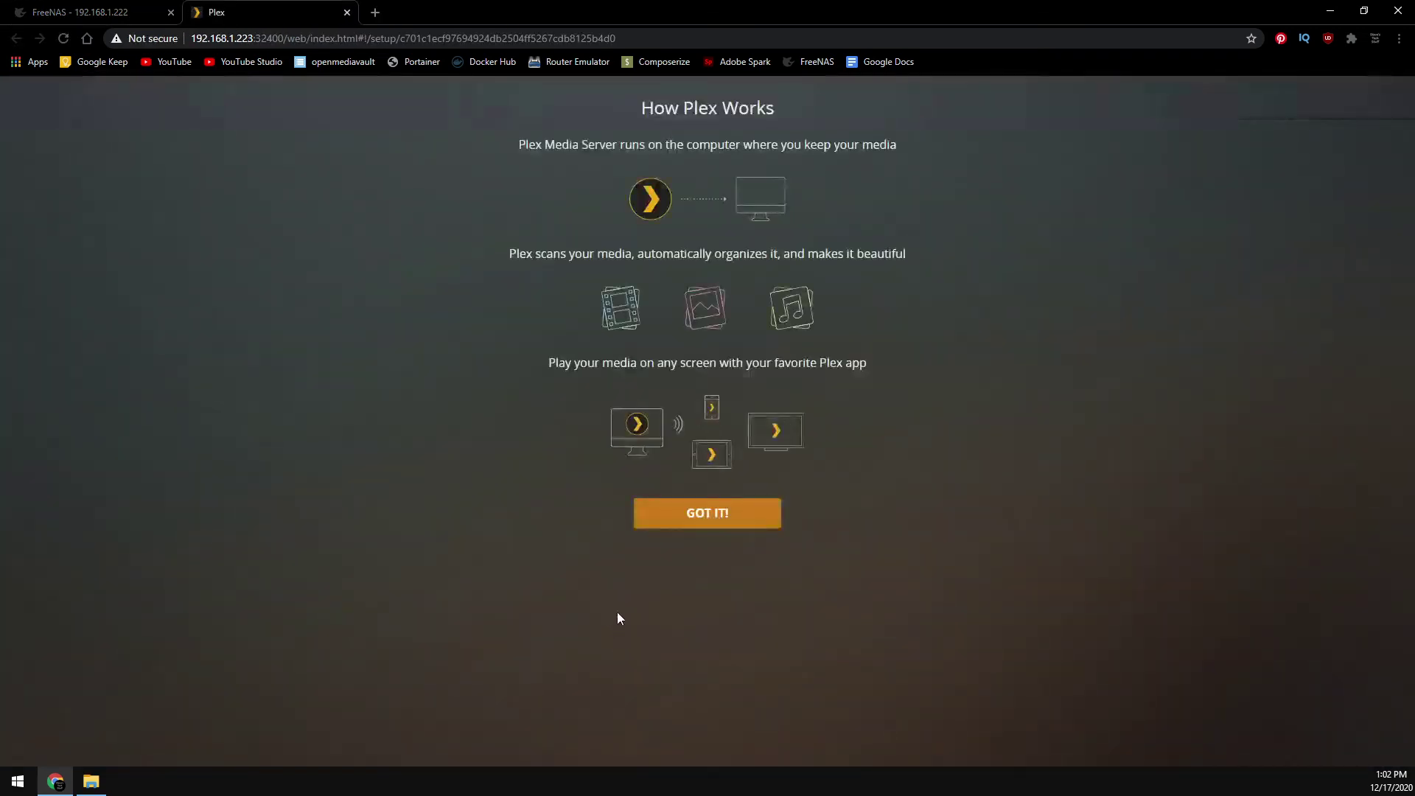
Dismiss the intro notice and Plex Pass offer, and append 'Free' to the server's friendly name
left_click(714, 527)
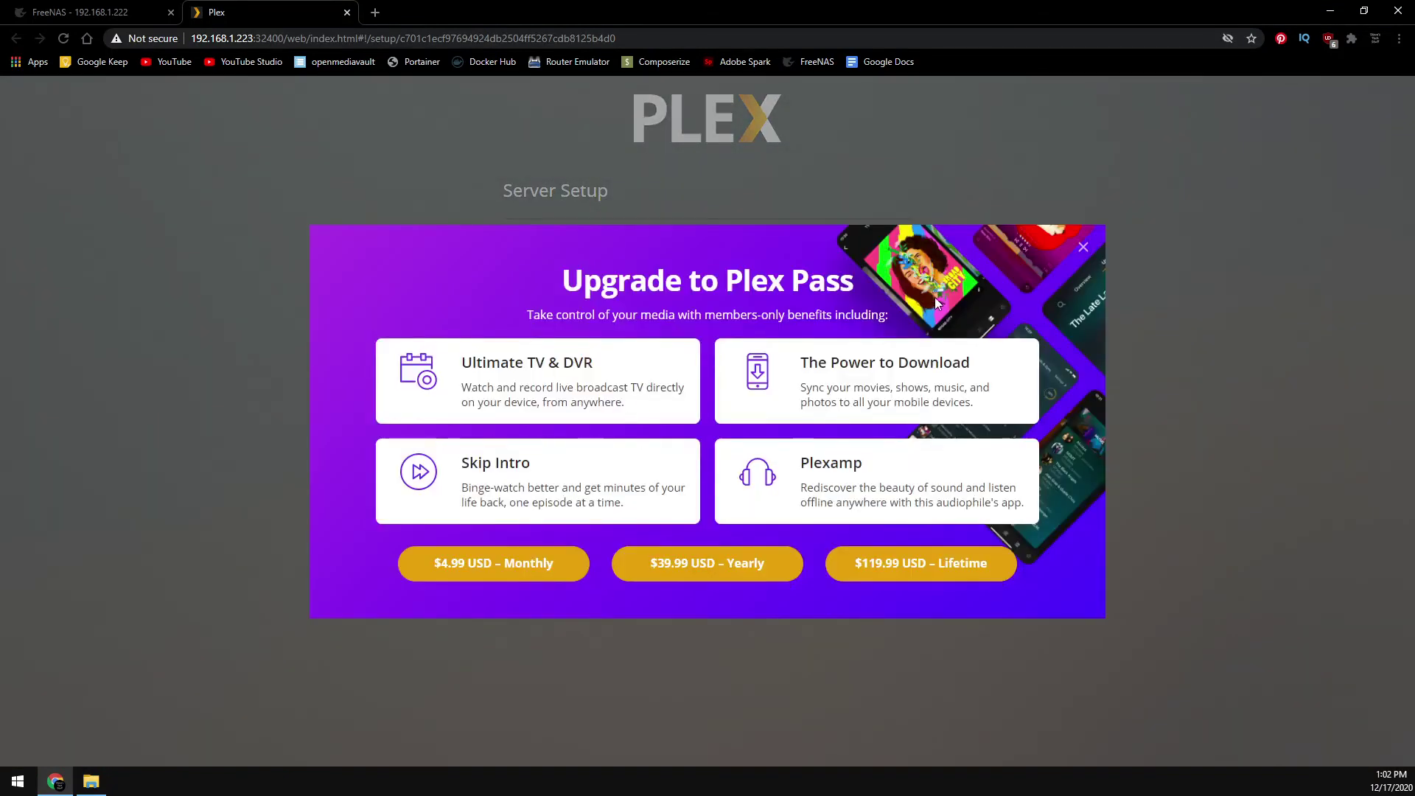
left_click(1082, 248)
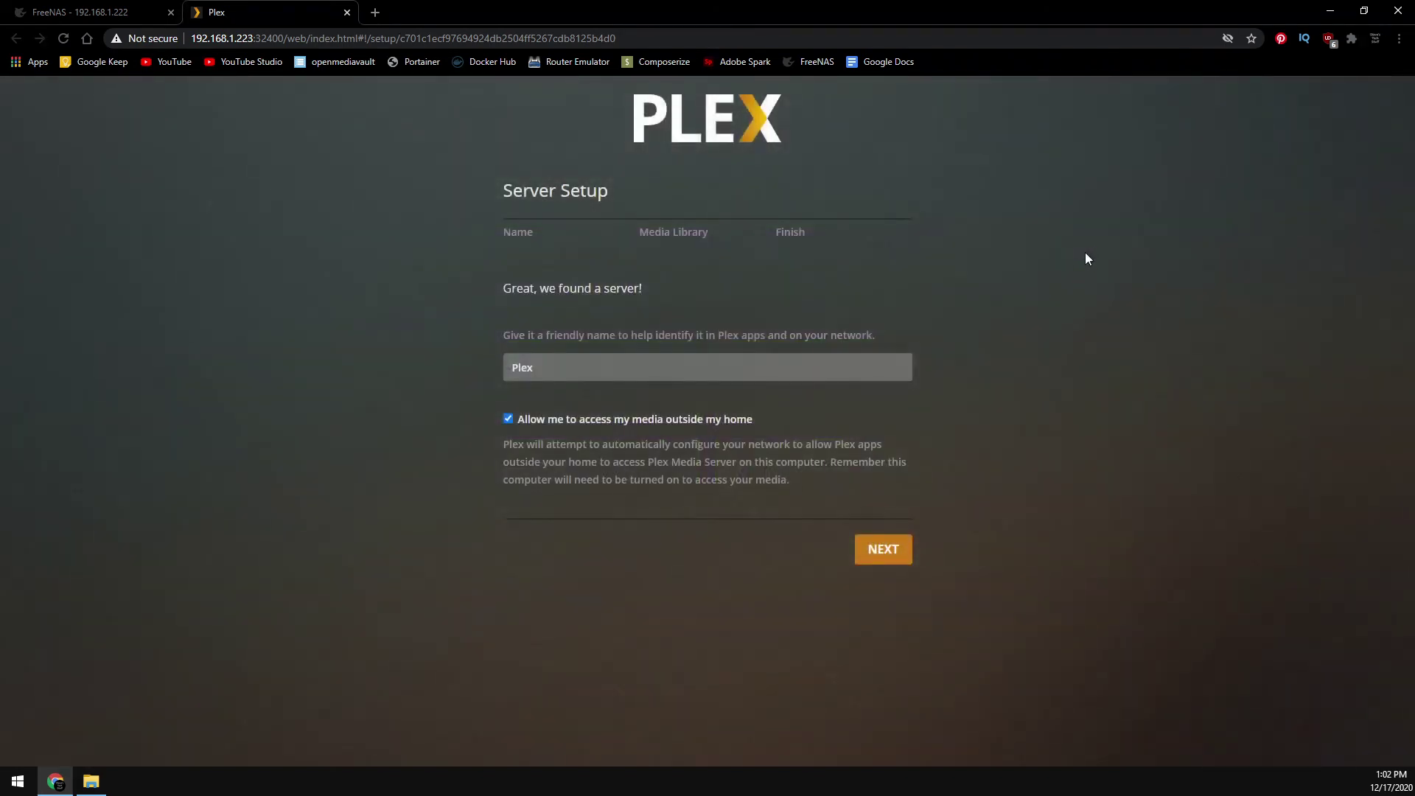
left_click(639, 367)
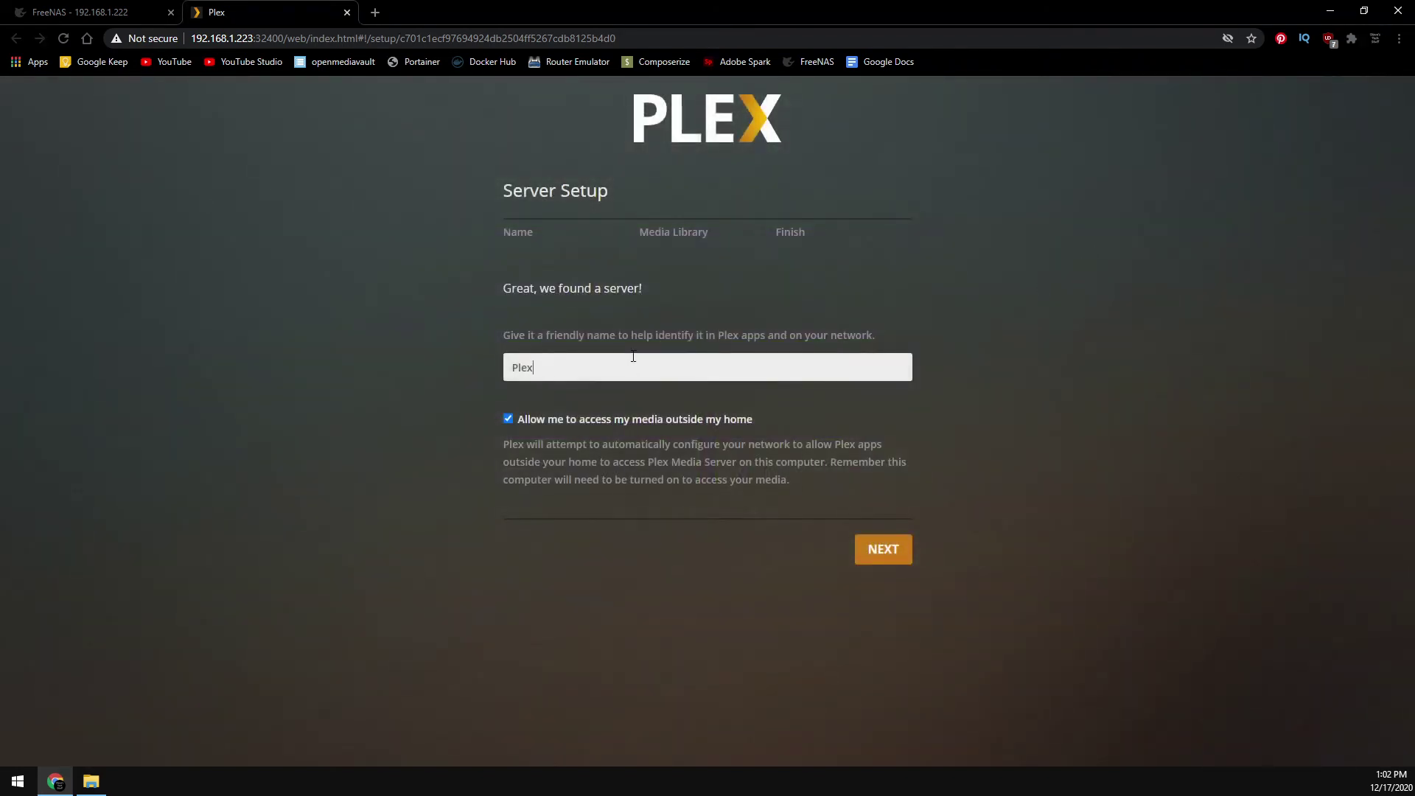
type("Freenas")
Add a Movies library using the /media/movie folder
left_click(889, 551)
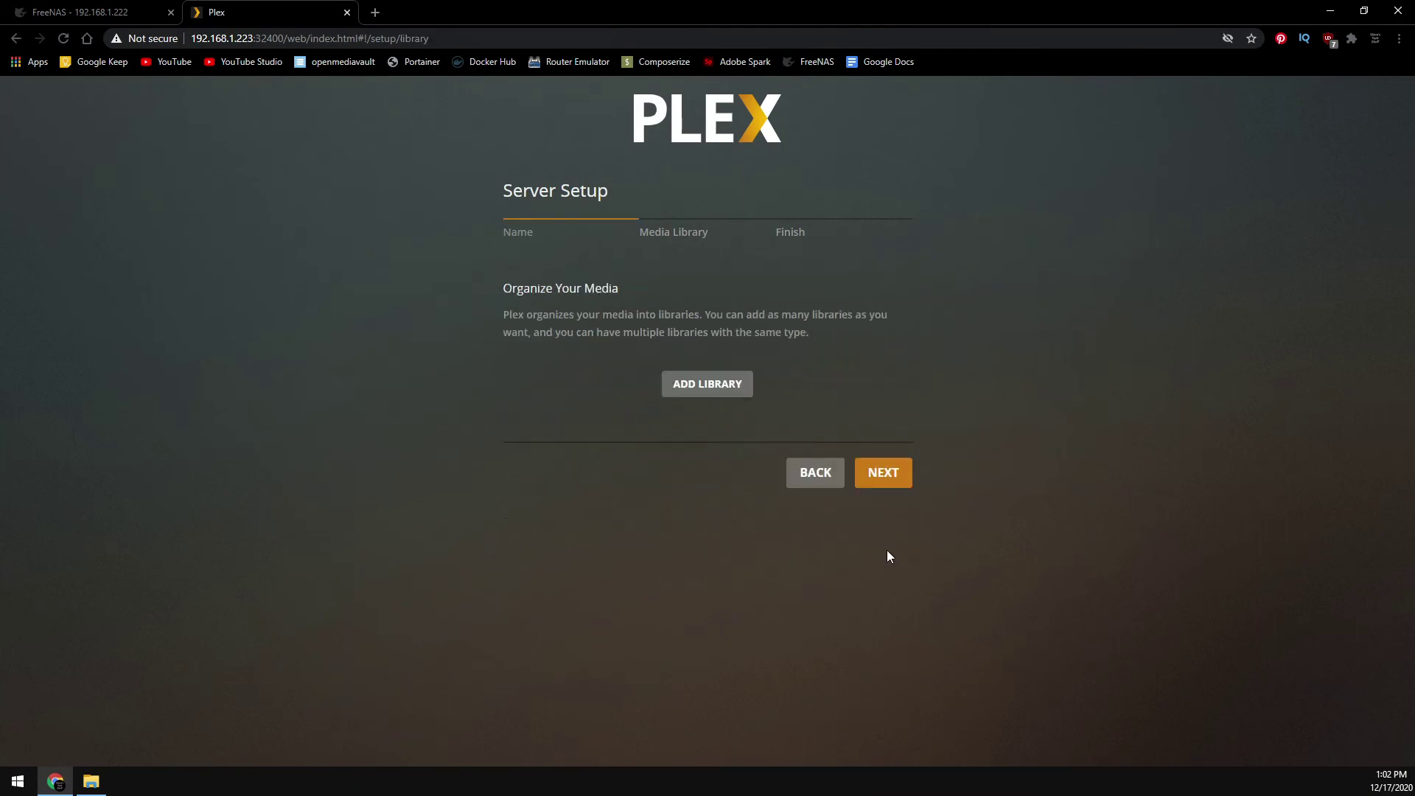
left_click(699, 384)
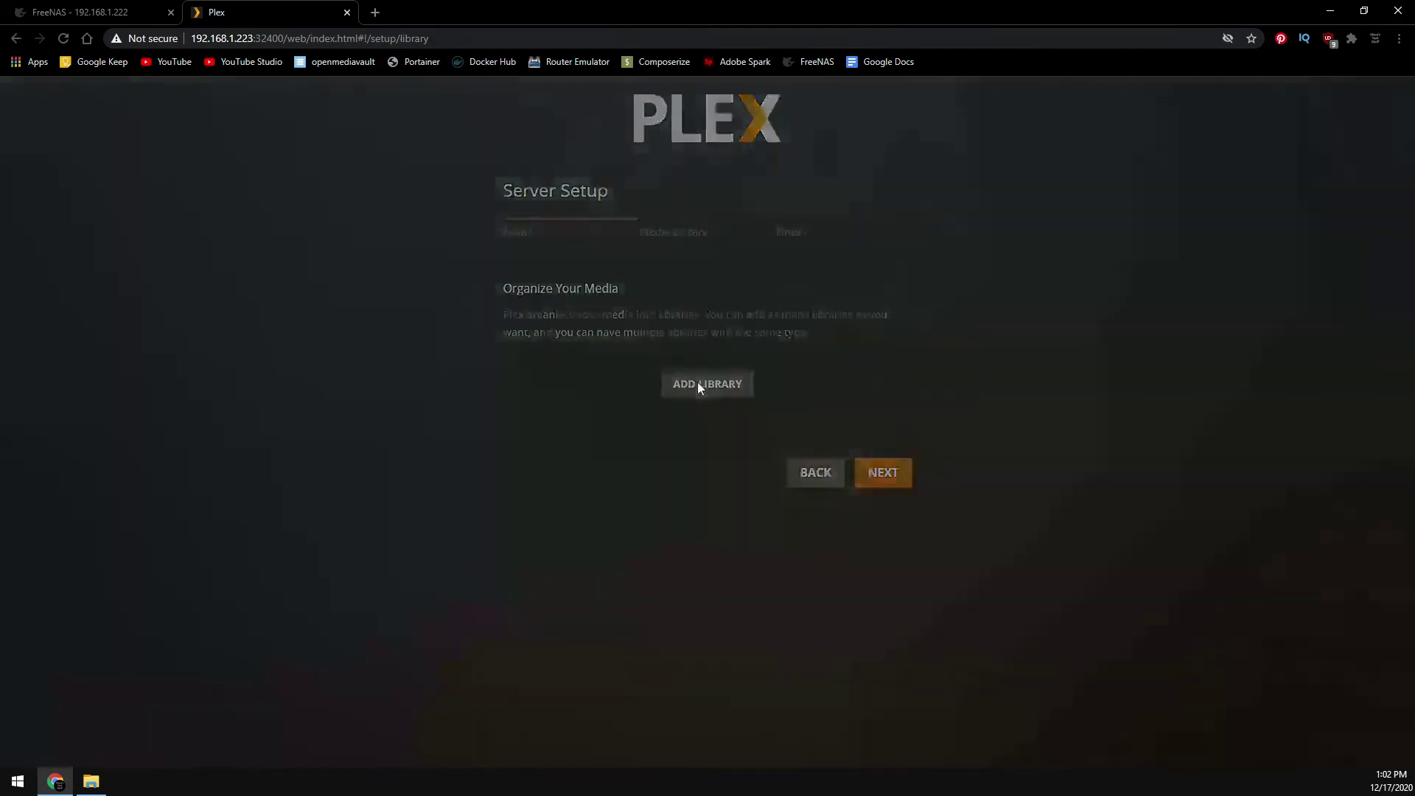
left_click(615, 267)
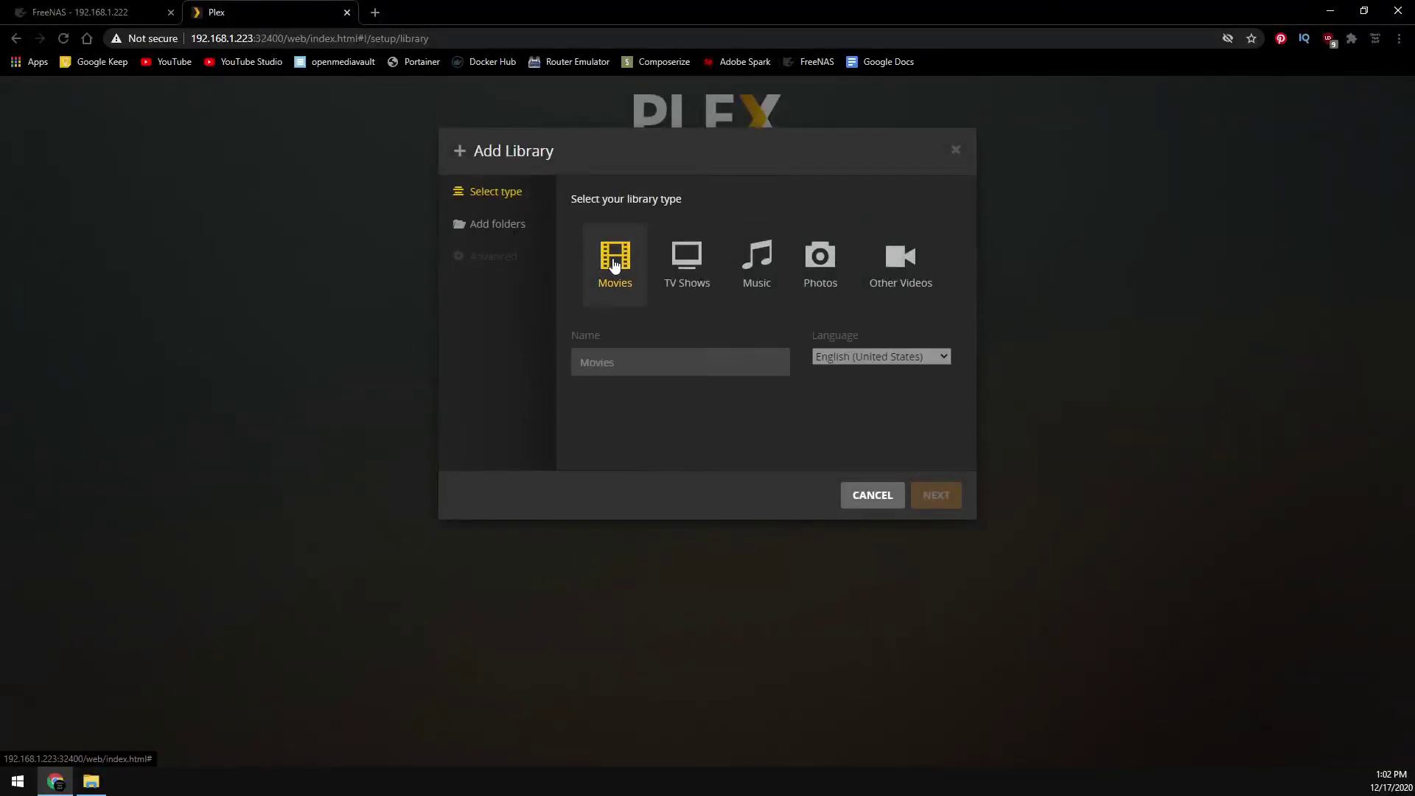
left_click(505, 232)
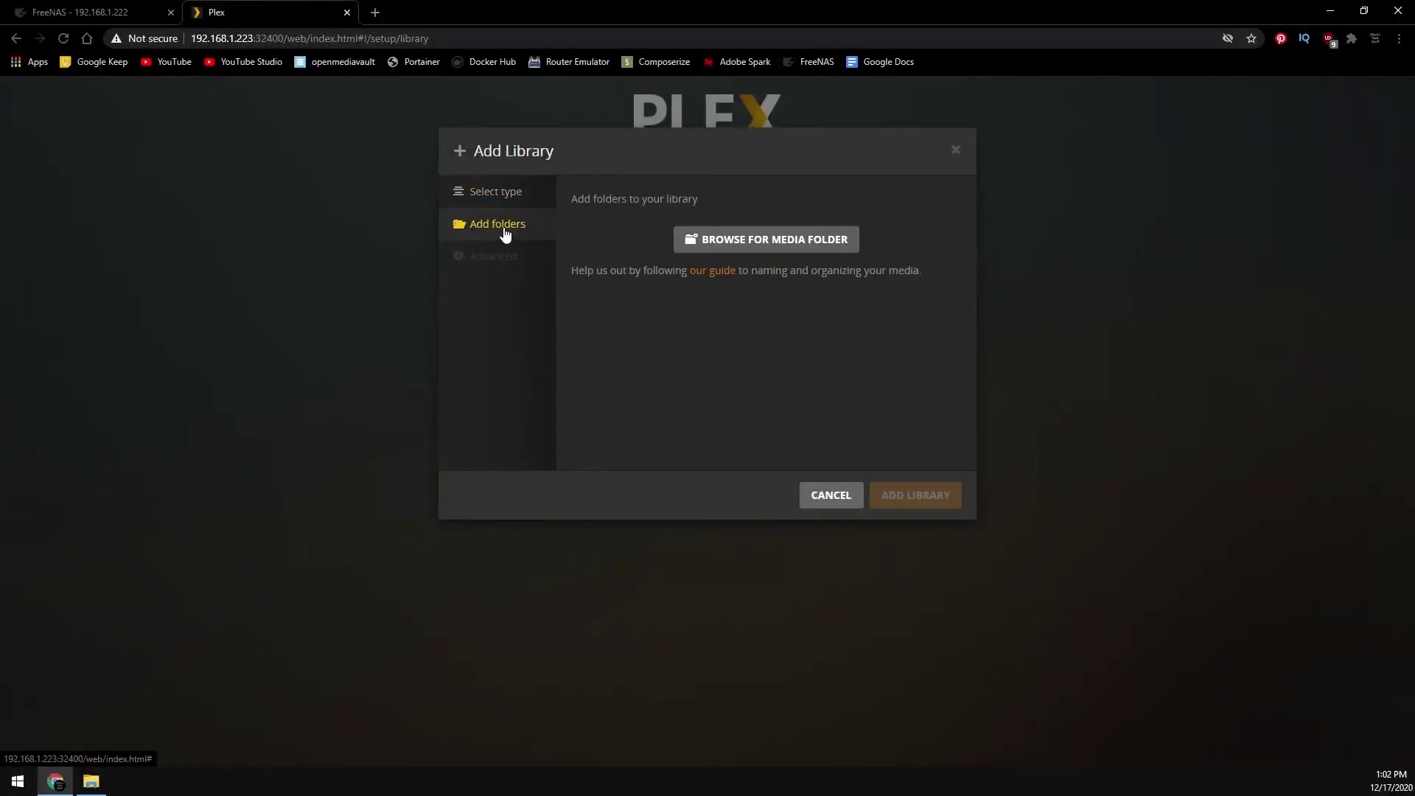
left_click(805, 247)
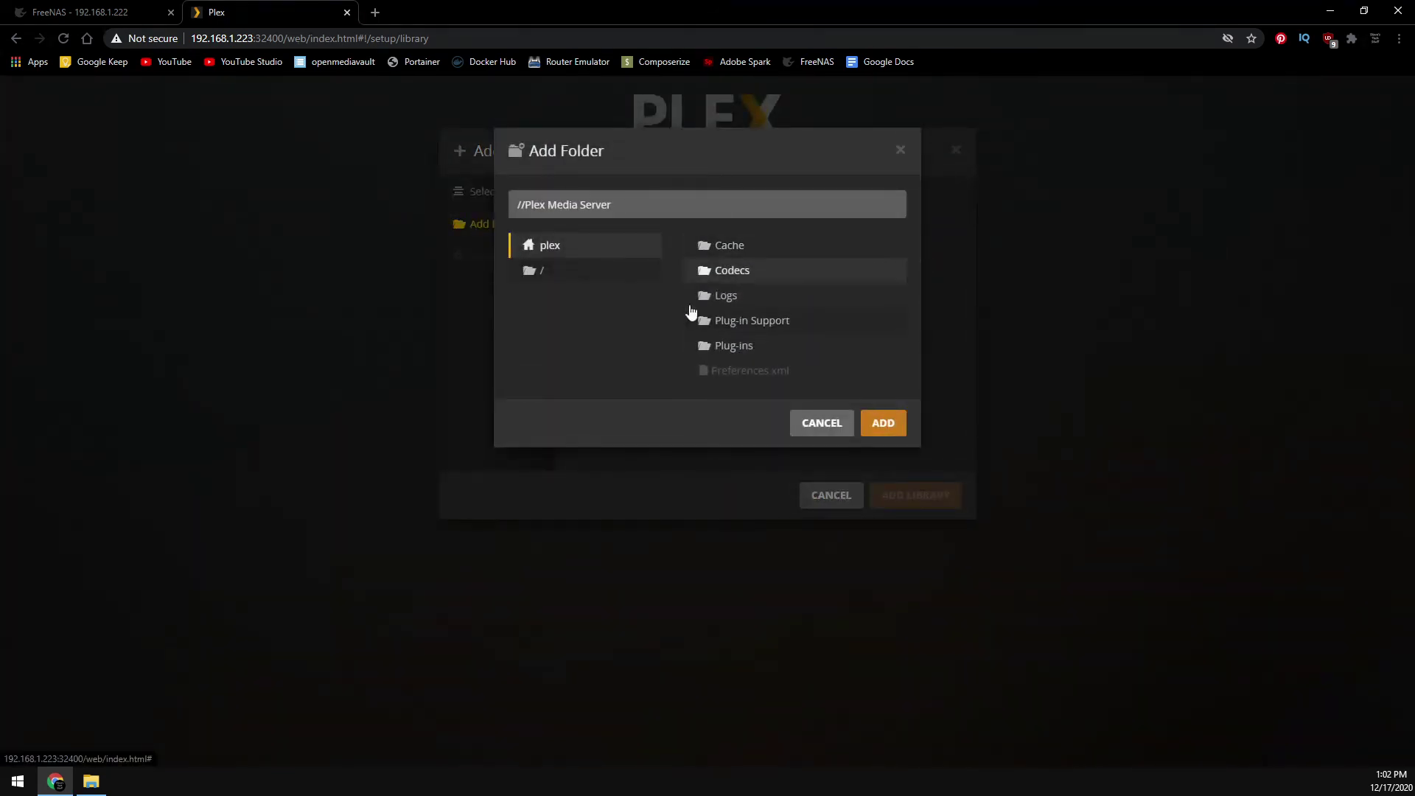
left_click(559, 279)
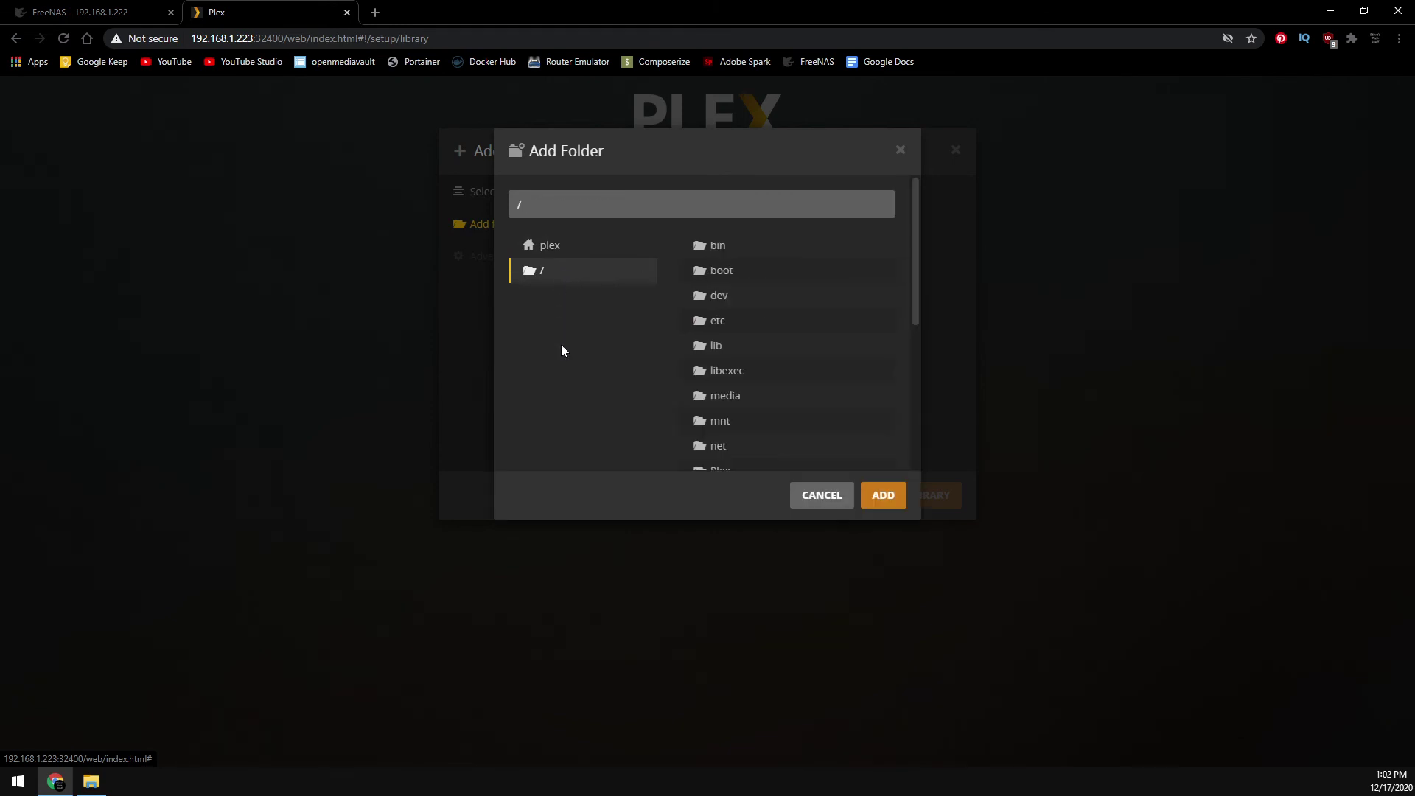
left_click(743, 397)
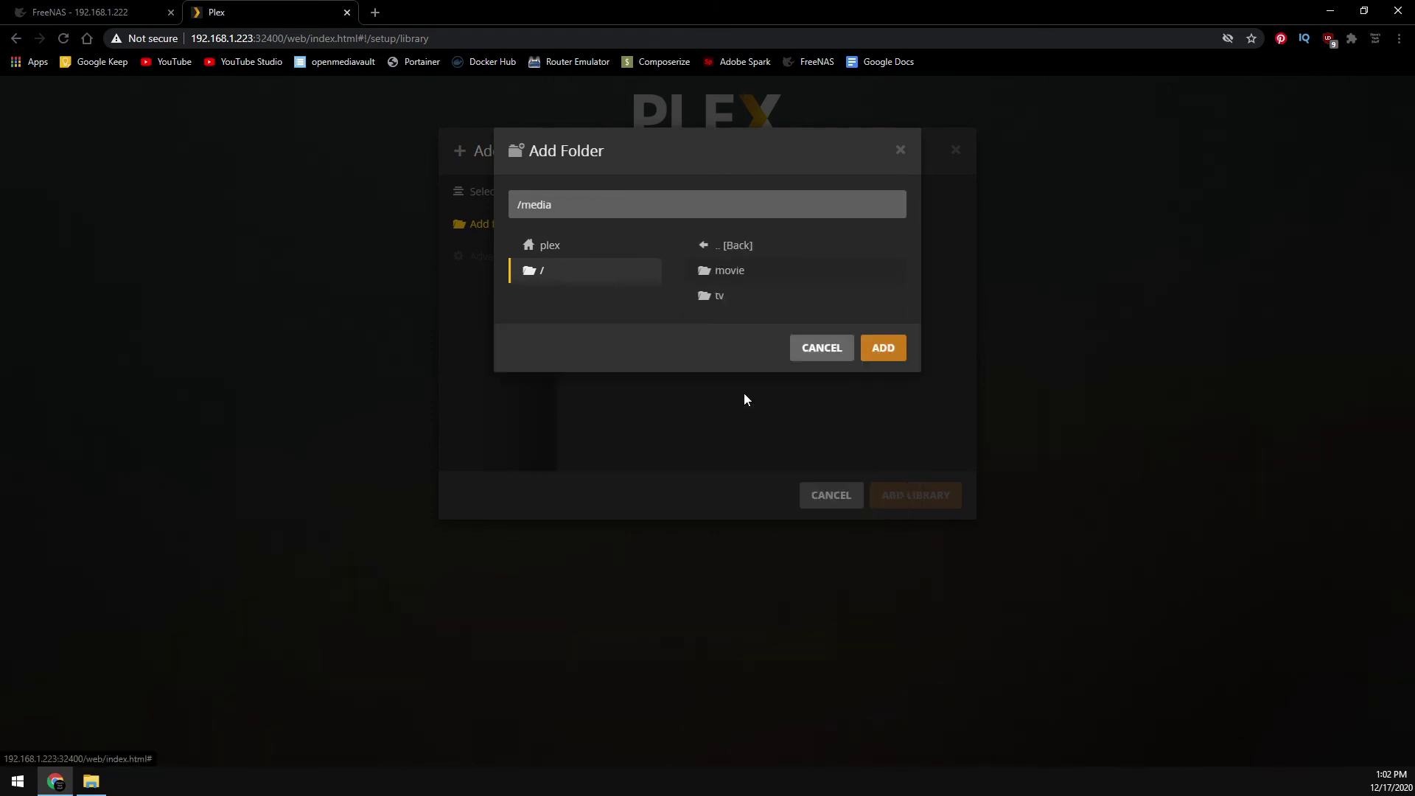
left_click(746, 273)
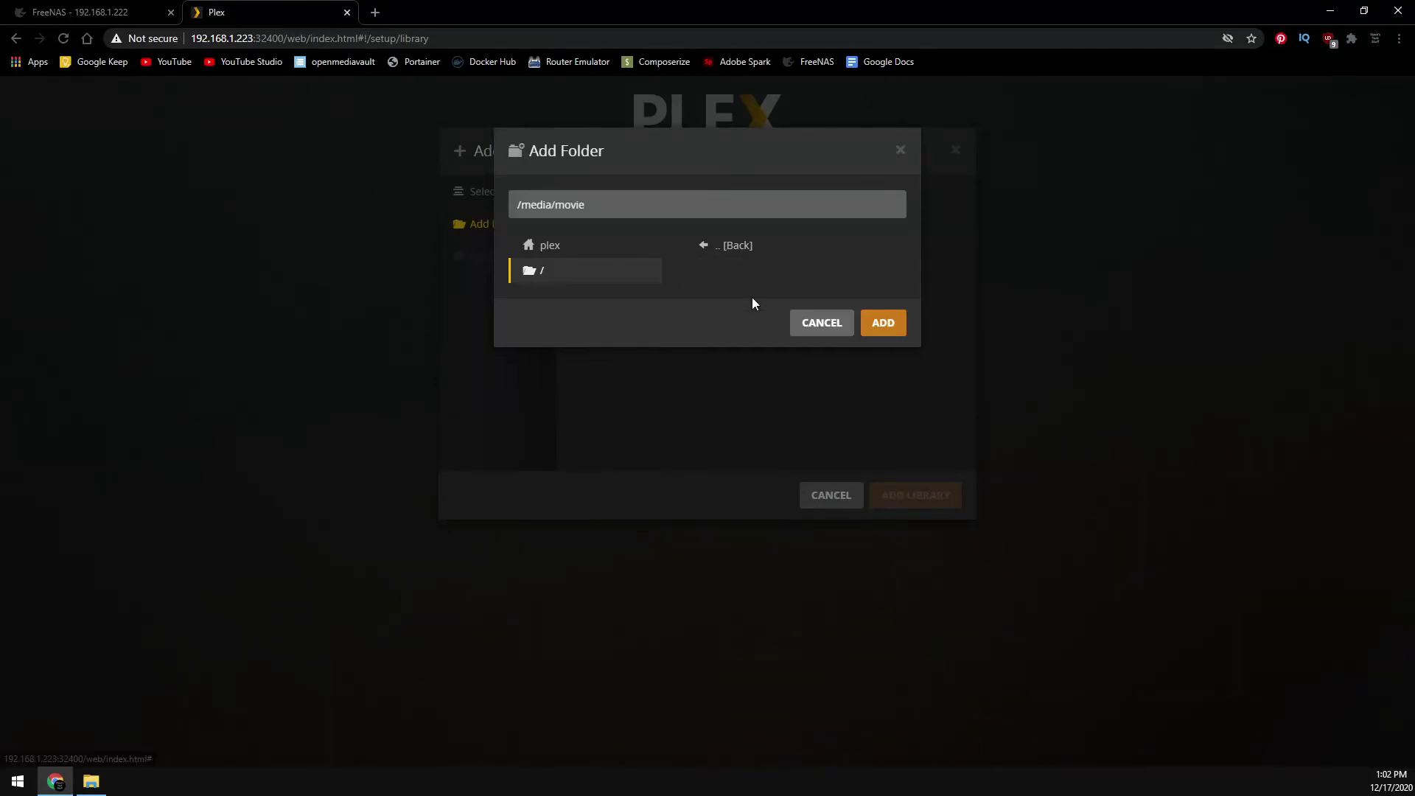
left_click(884, 325)
left_click(916, 502)
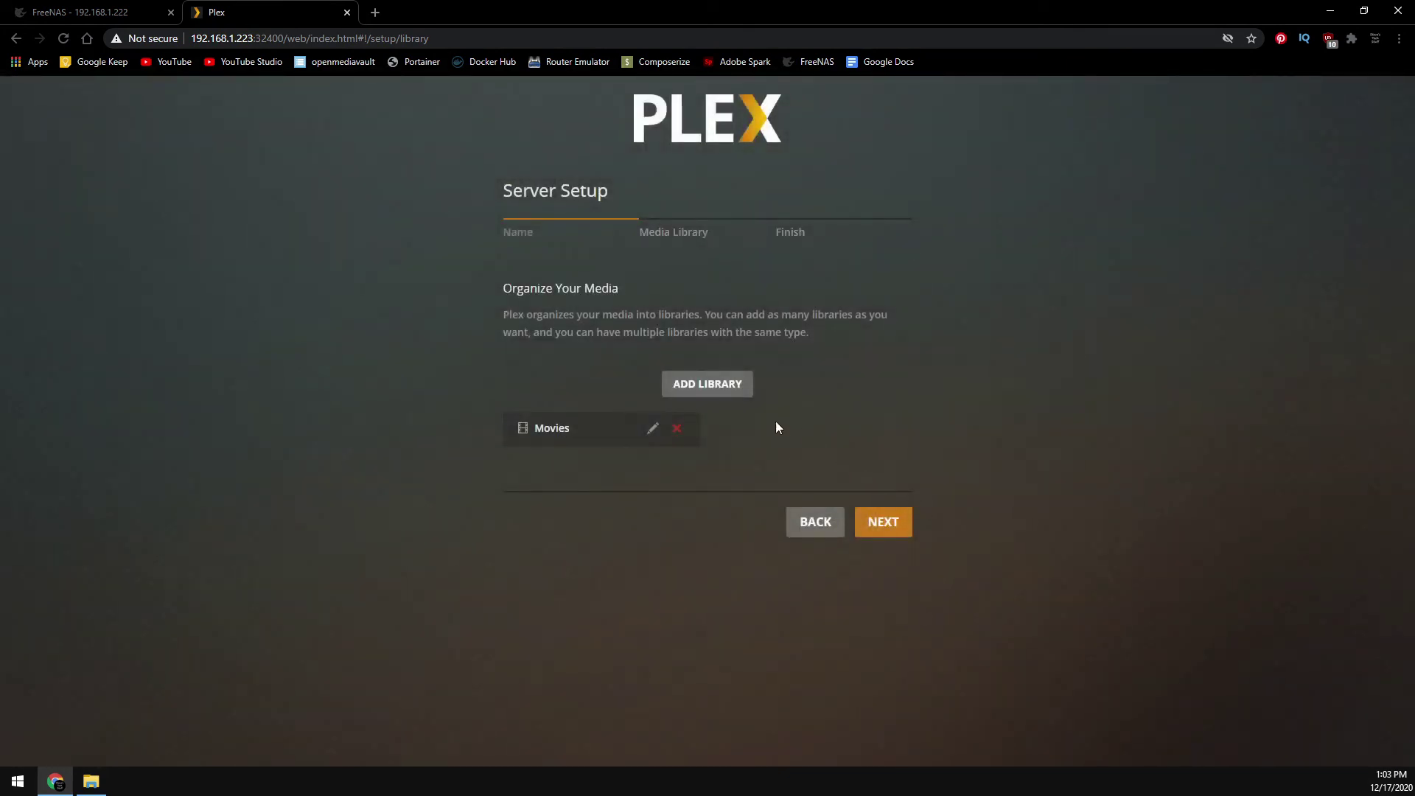
Add a TV Shows library using the /media/tv folder
left_click(704, 386)
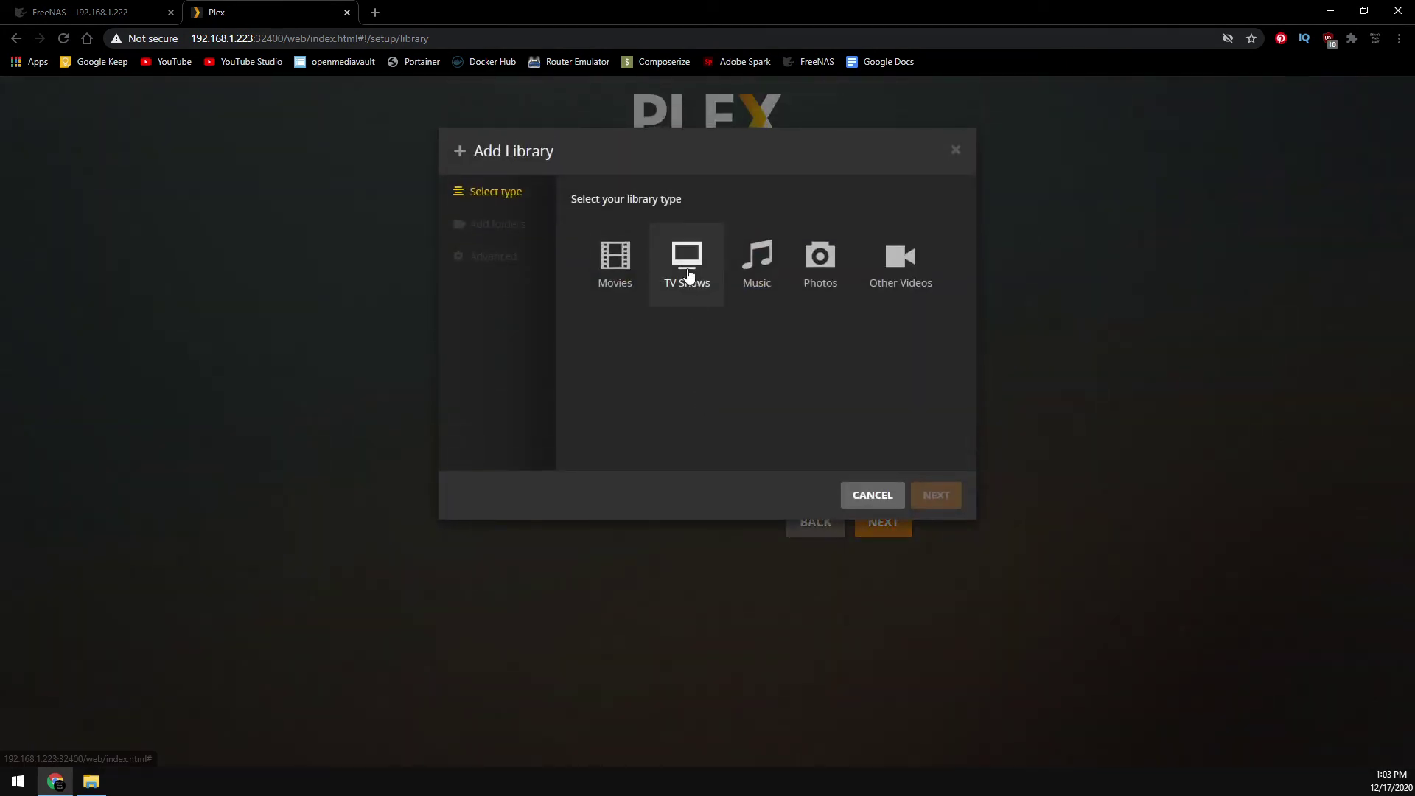
left_click(688, 274)
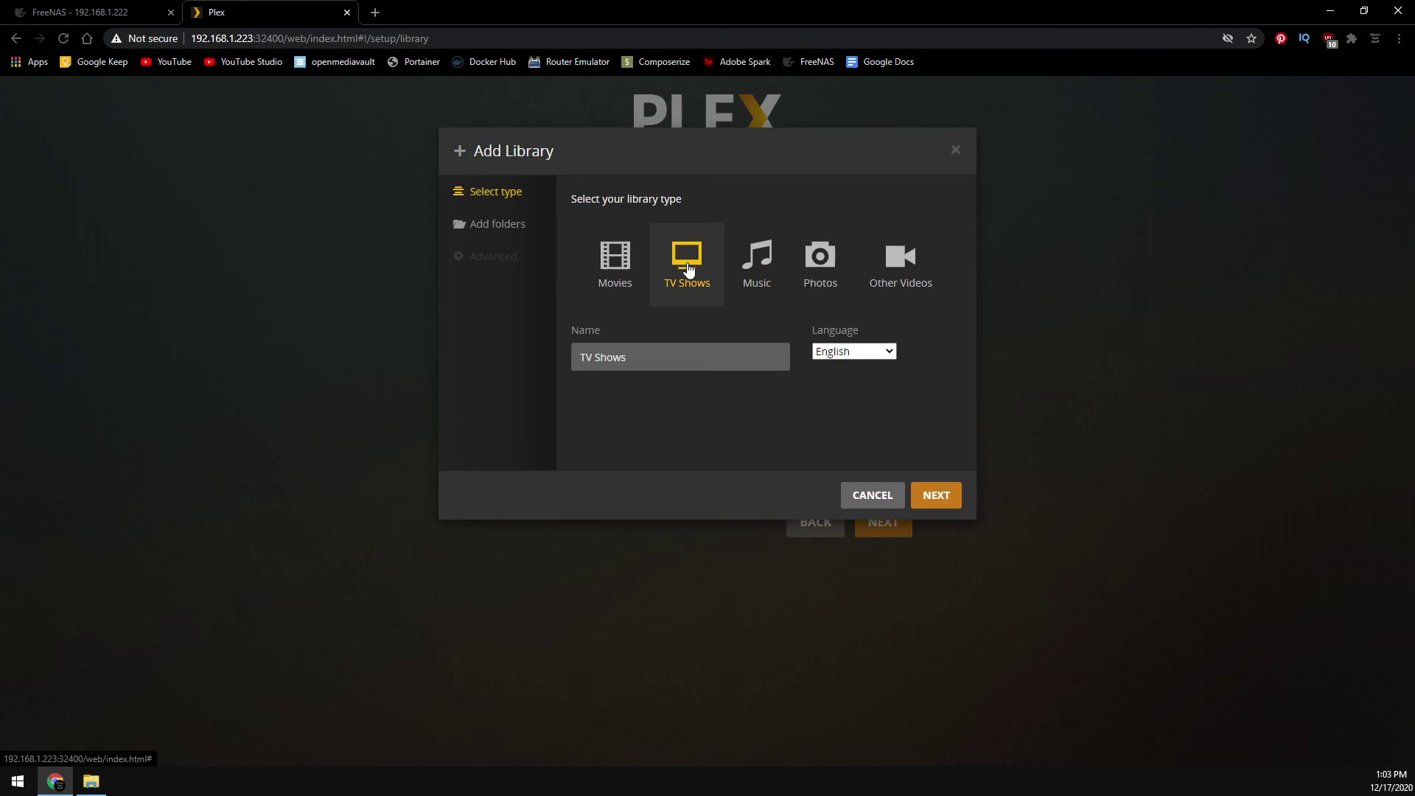
left_click(488, 234)
left_click(705, 236)
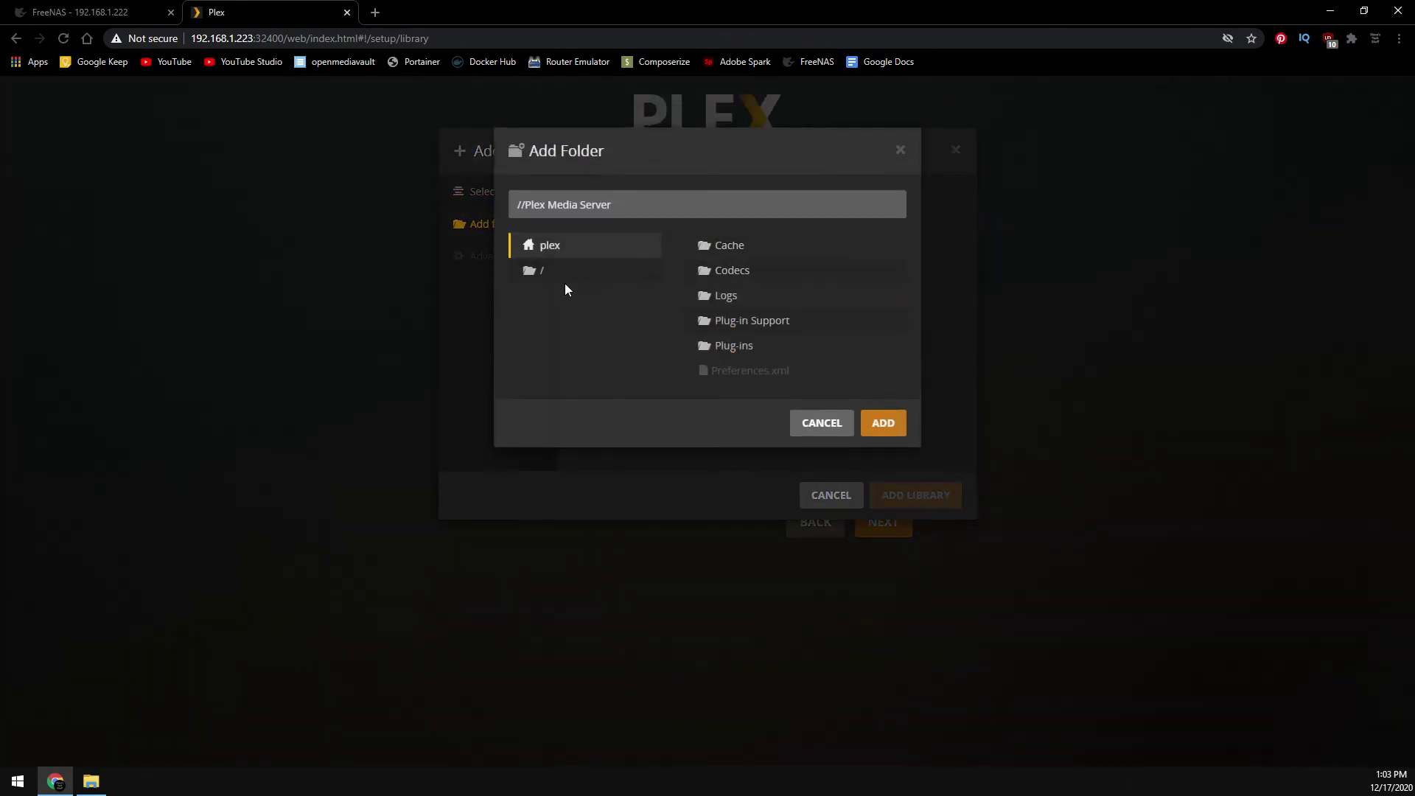
left_click(558, 273)
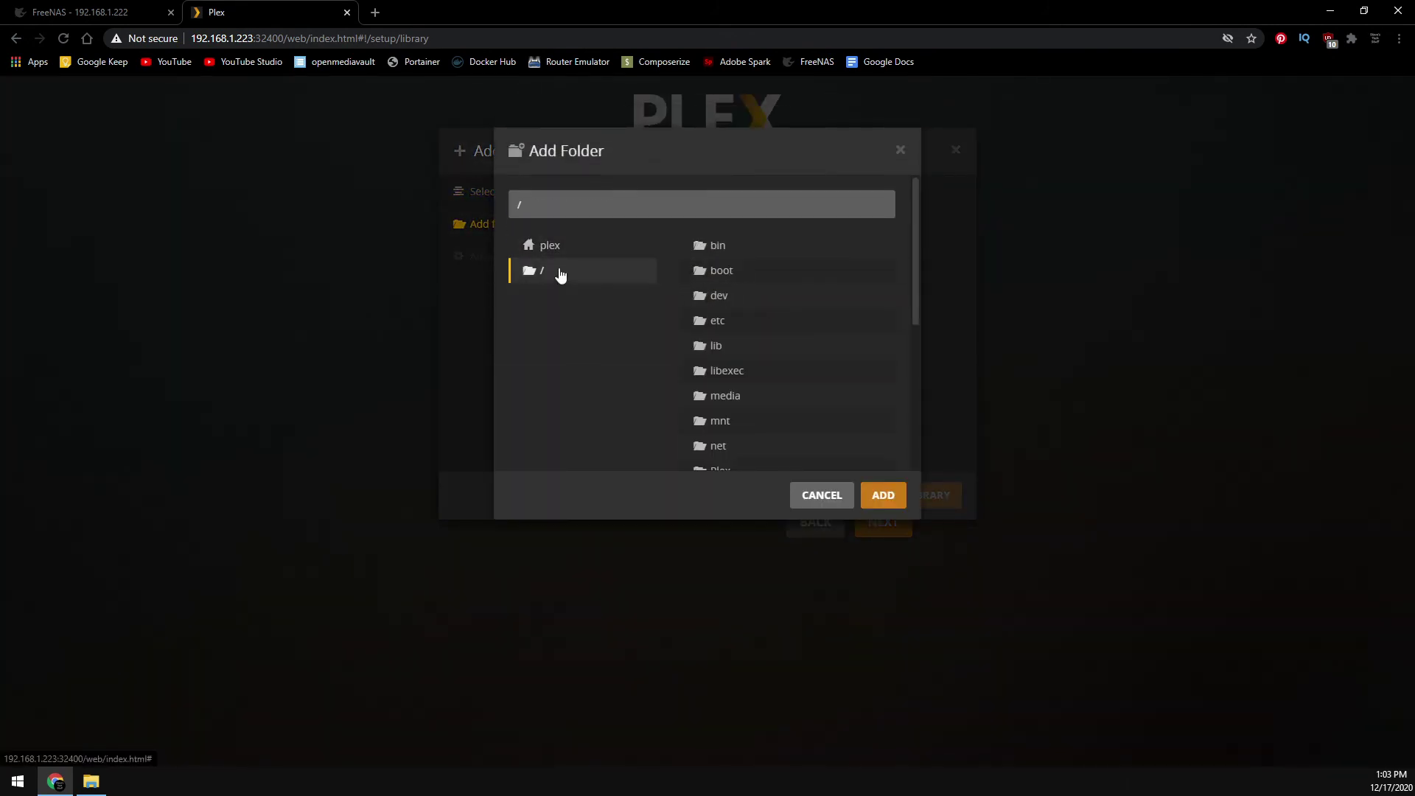
left_click(742, 402)
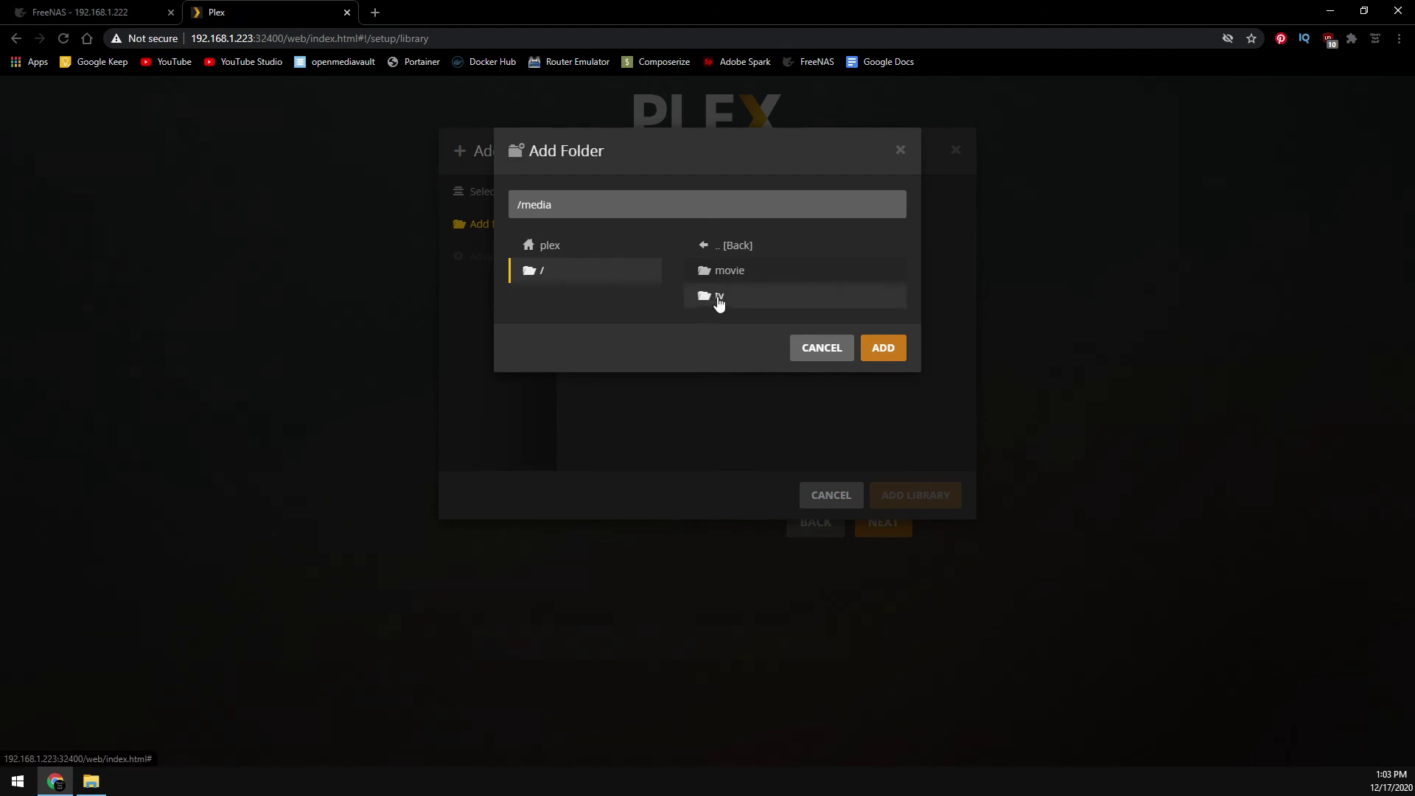
left_click(718, 299)
left_click(883, 347)
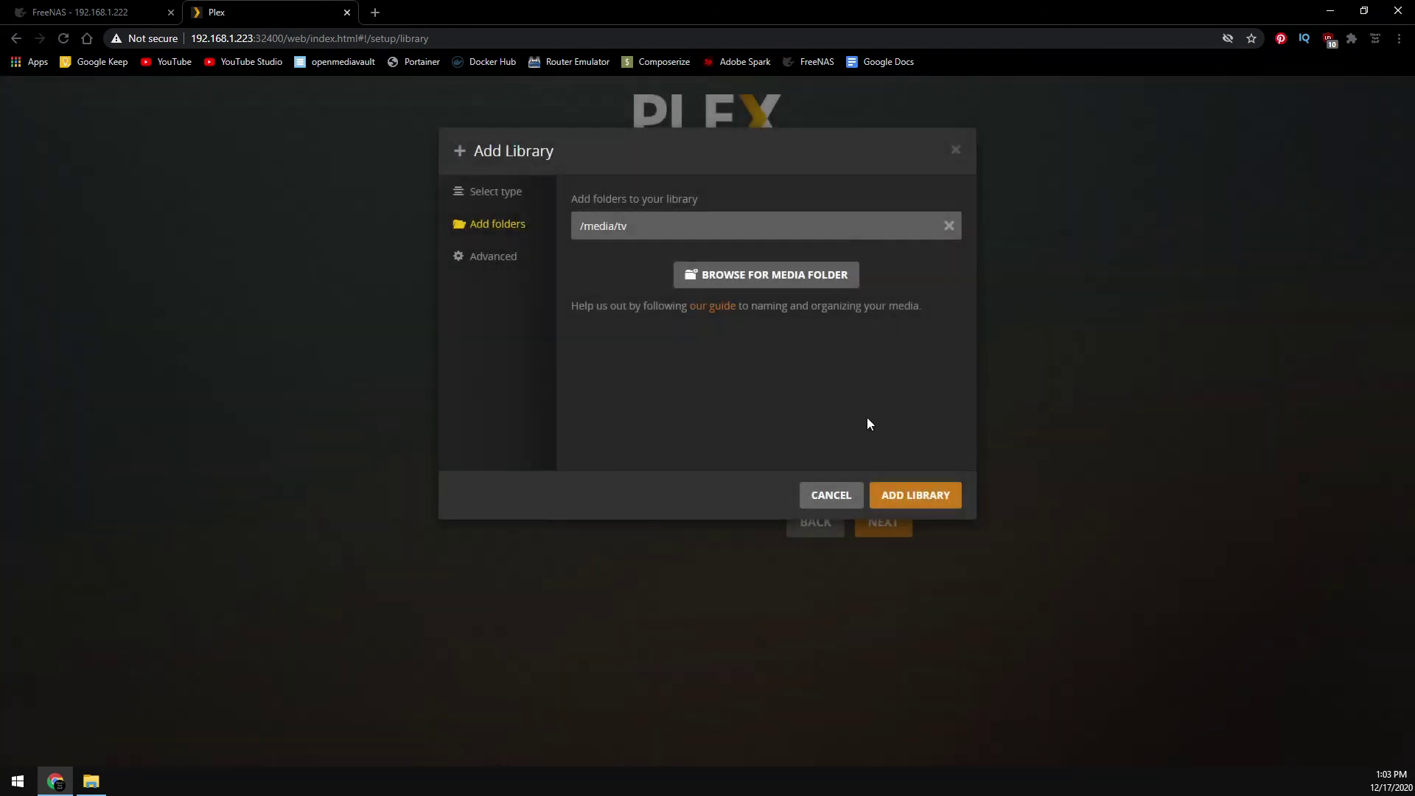
left_click(931, 496)
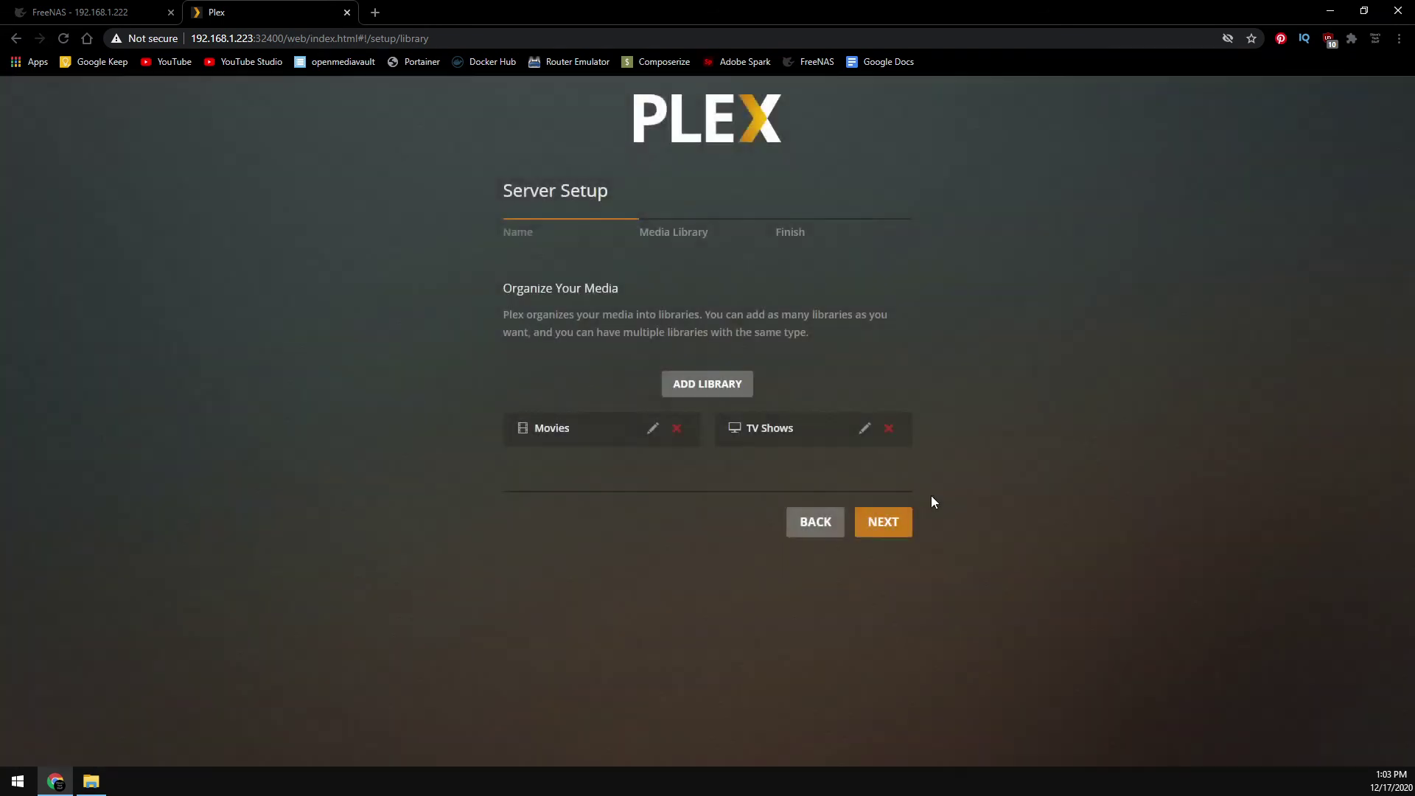
Finish setup, check the empty Movies and TV Shows libraries, and permanently hide the unclaimed-server notice
left_click(897, 531)
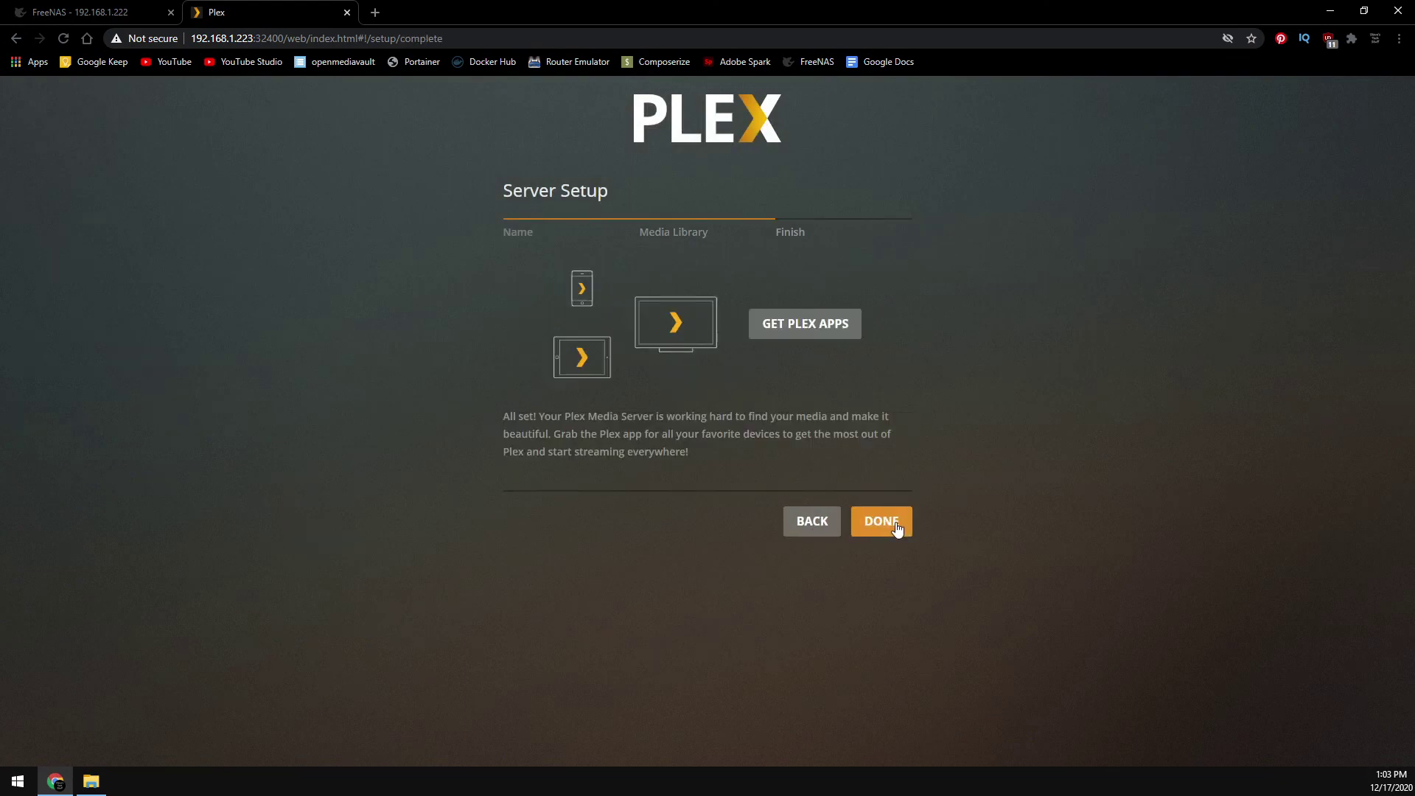
left_click(896, 522)
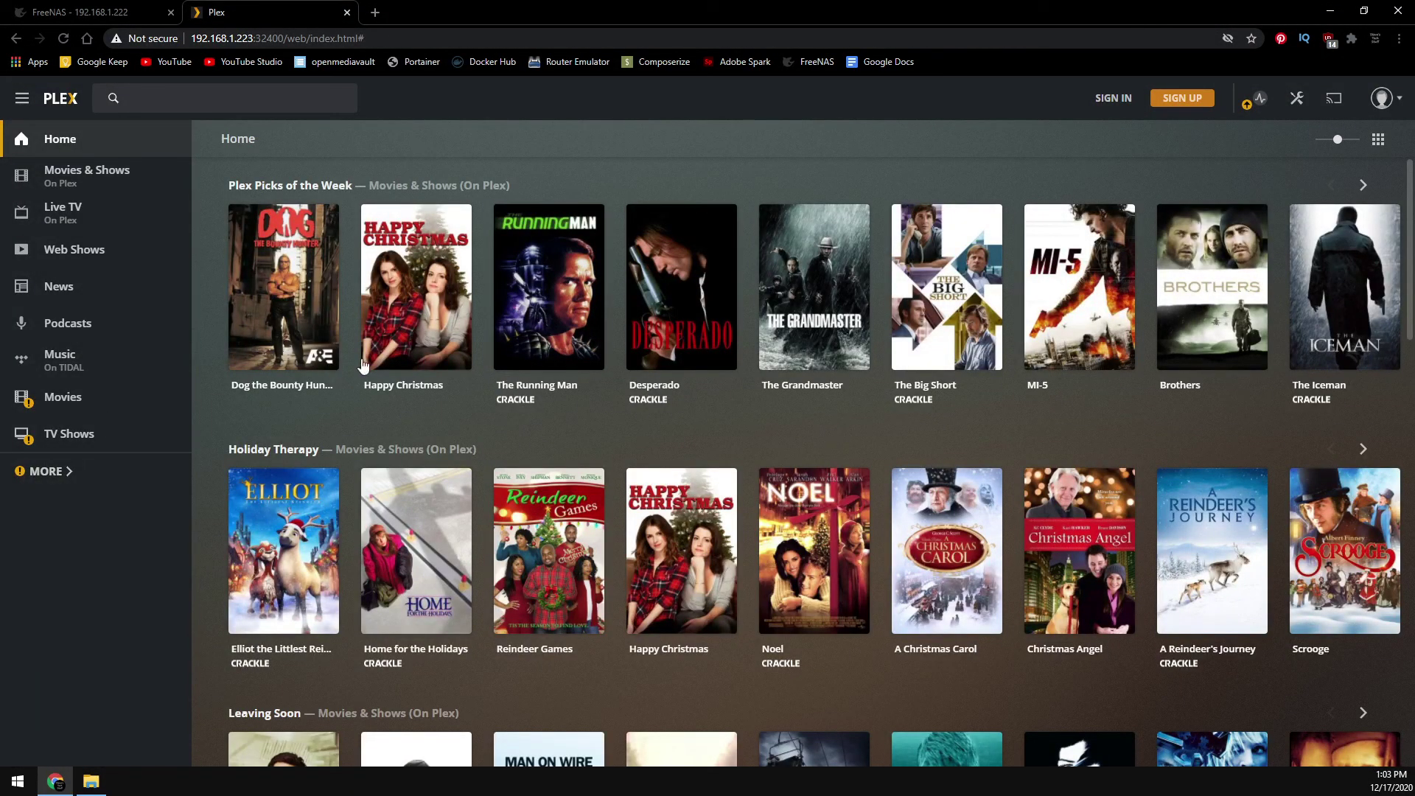
left_click(94, 185)
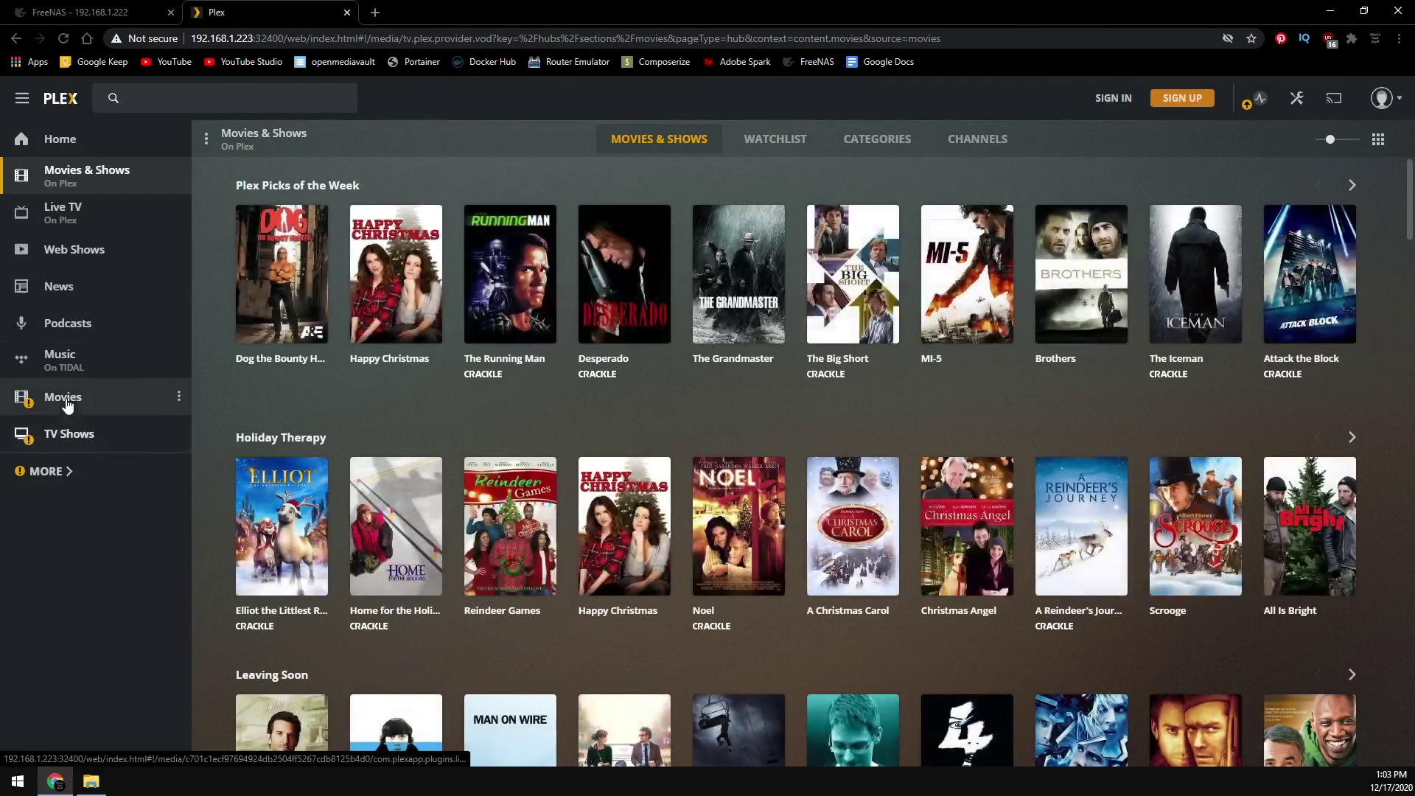
left_click(65, 398)
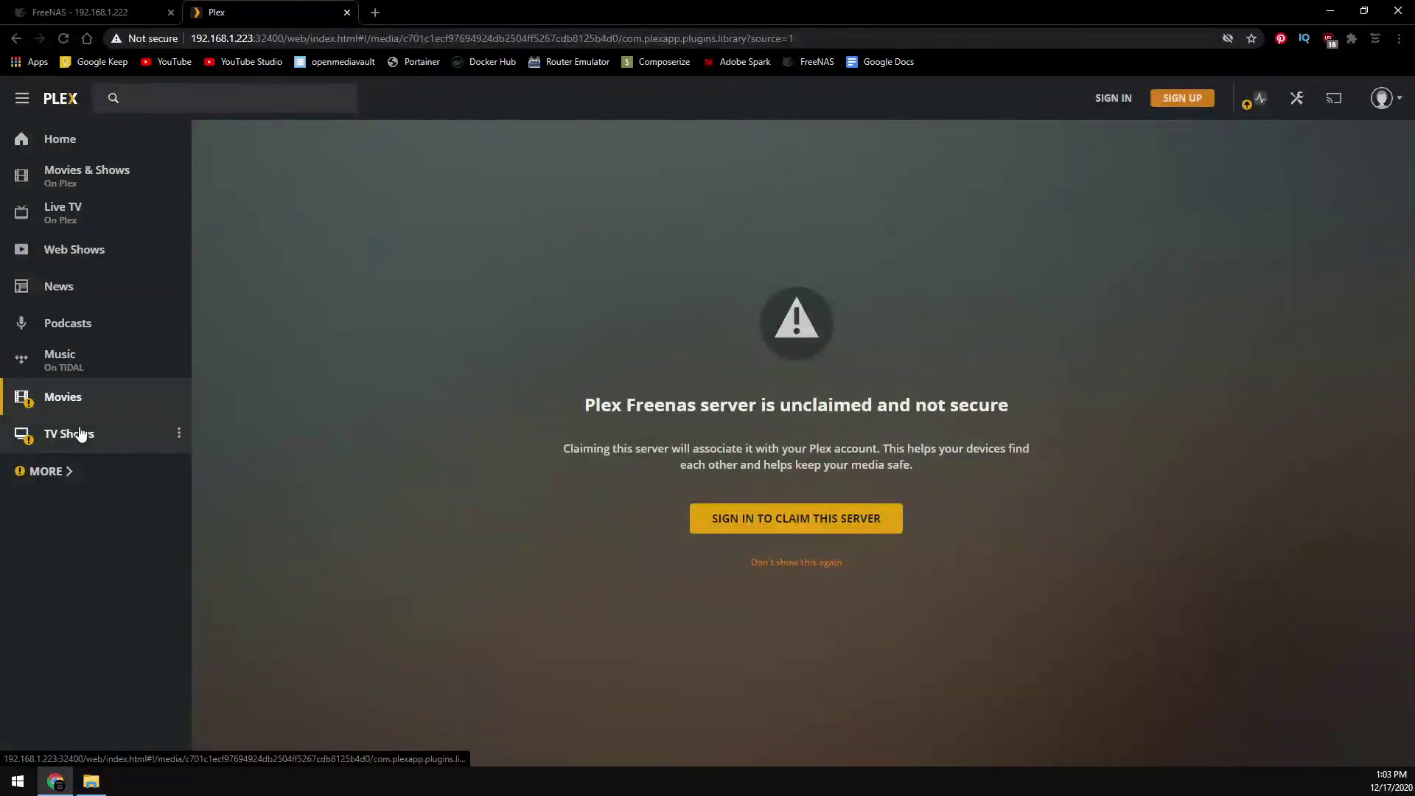
left_click(81, 444)
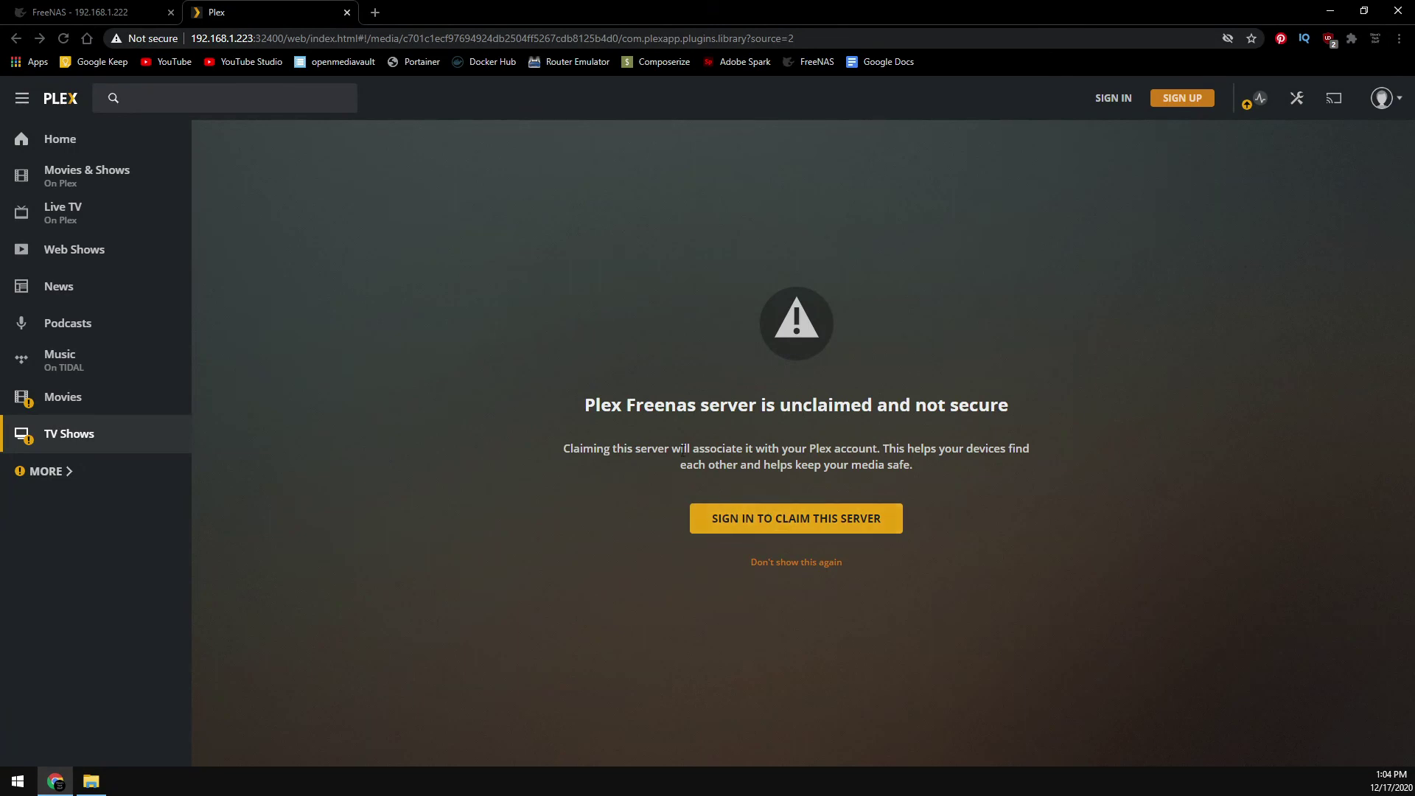
left_click(802, 563)
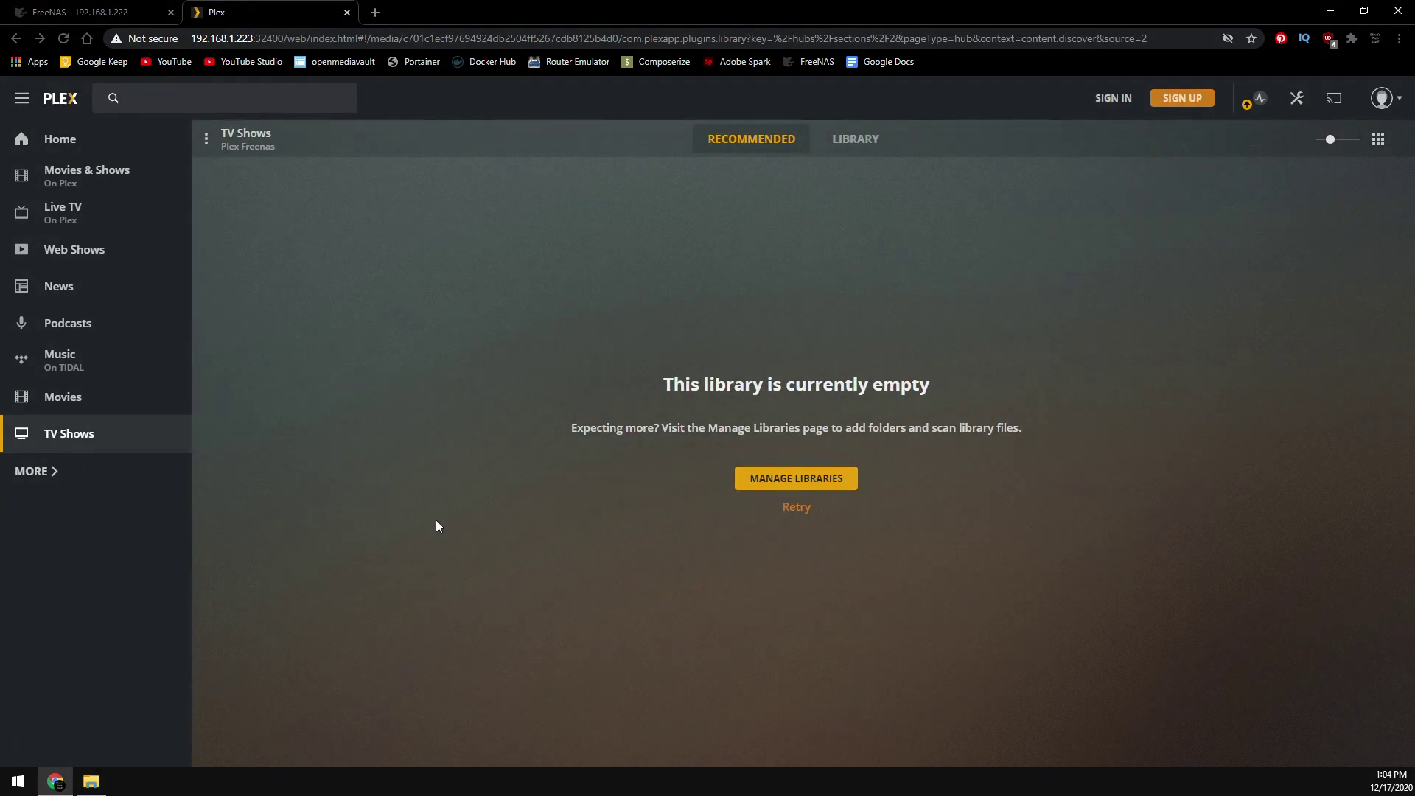